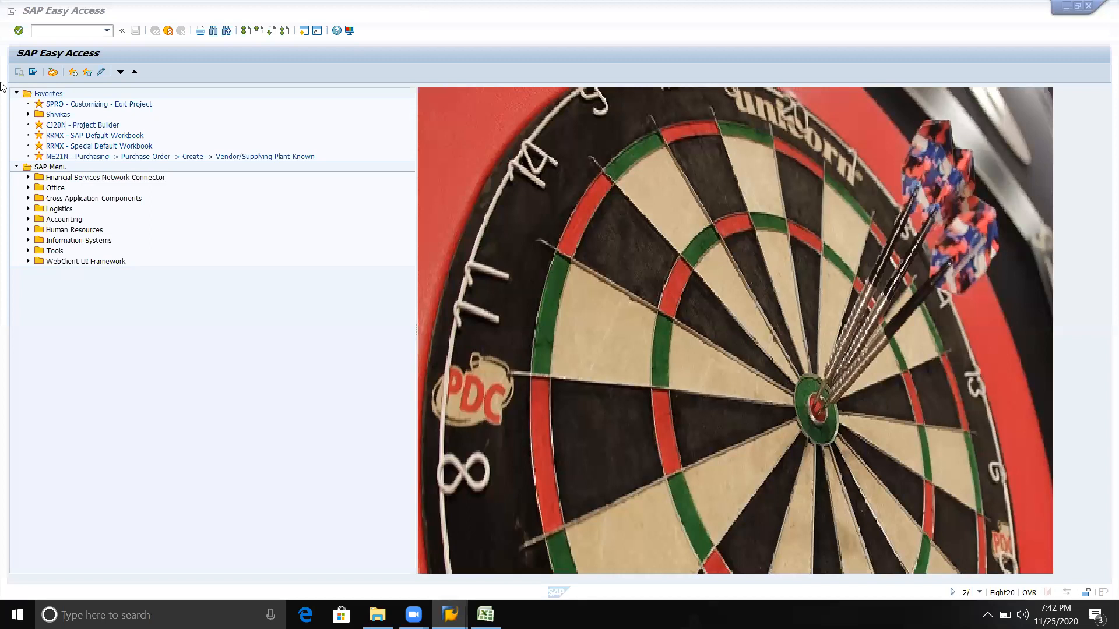
# Open the MIGO transaction and set it to a goods receipt against a purchase order
pyautogui.click(43, 31)
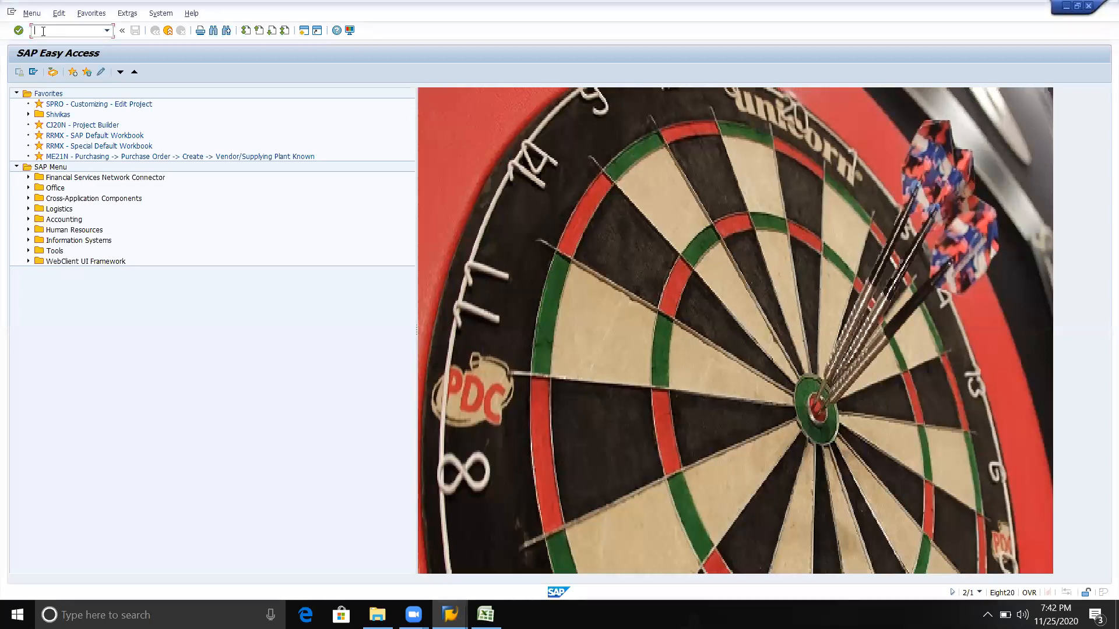
pyautogui.write('migo')
pyautogui.press('Return')
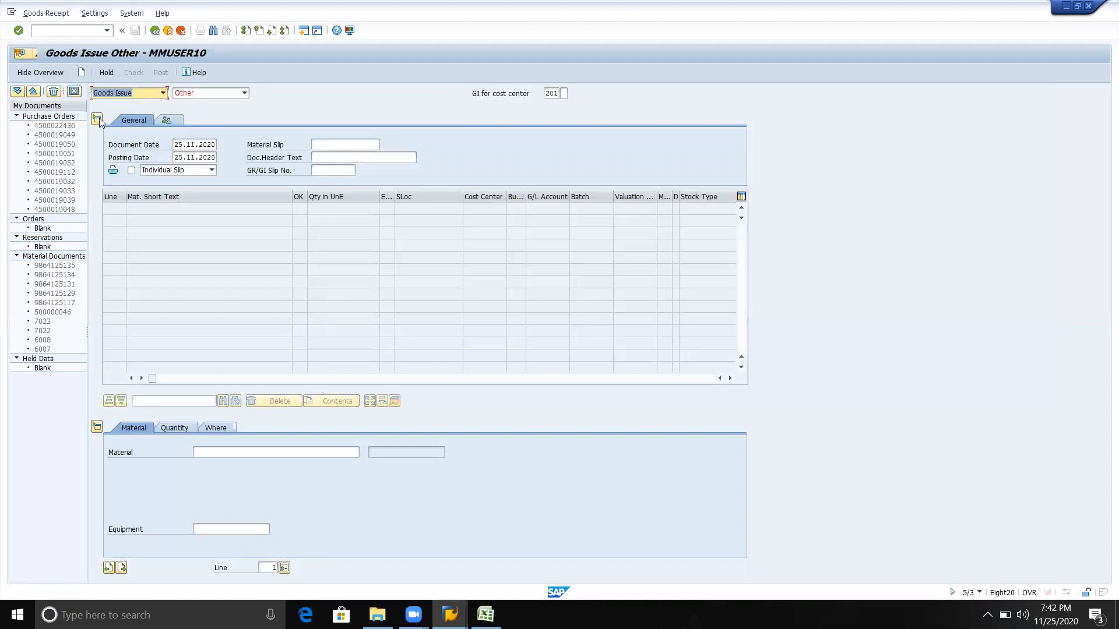
pyautogui.click(162, 94)
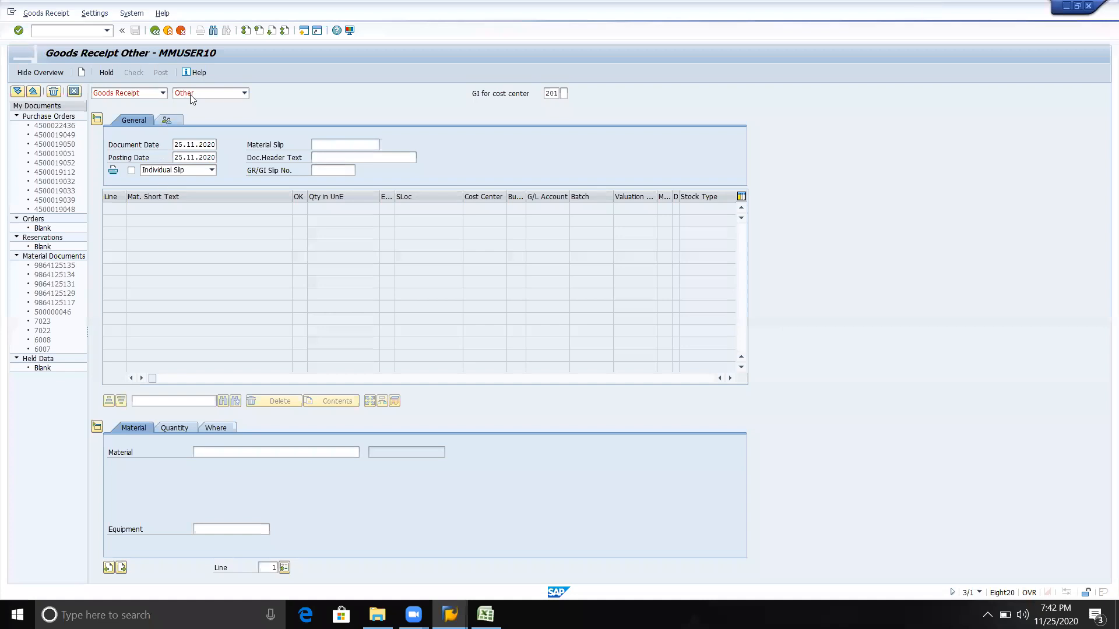
pyautogui.click(245, 94)
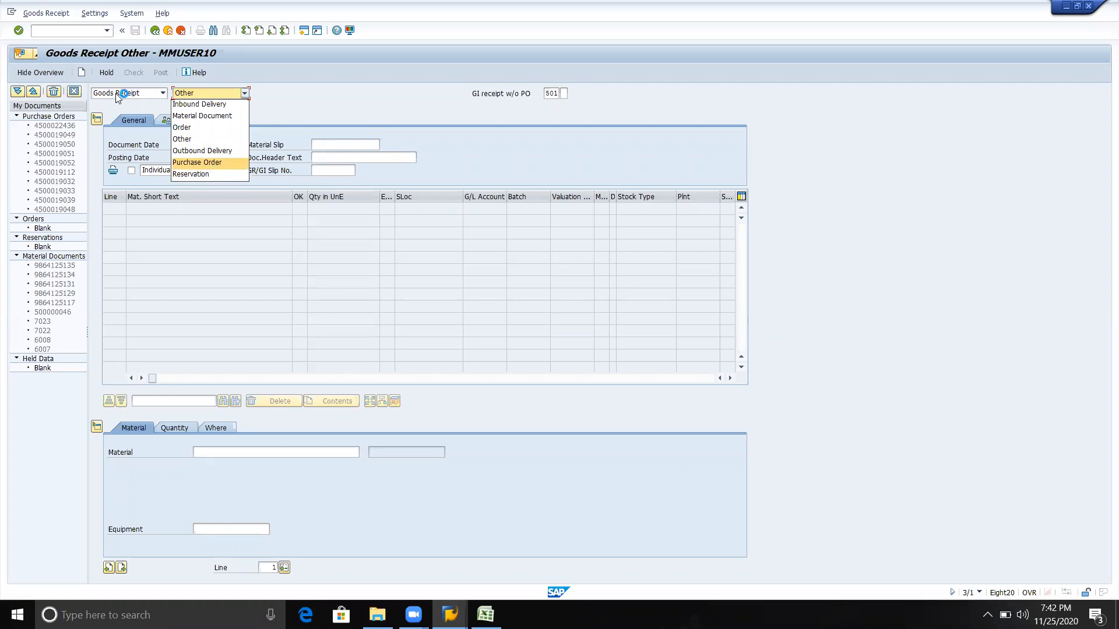
pyautogui.press('Return')
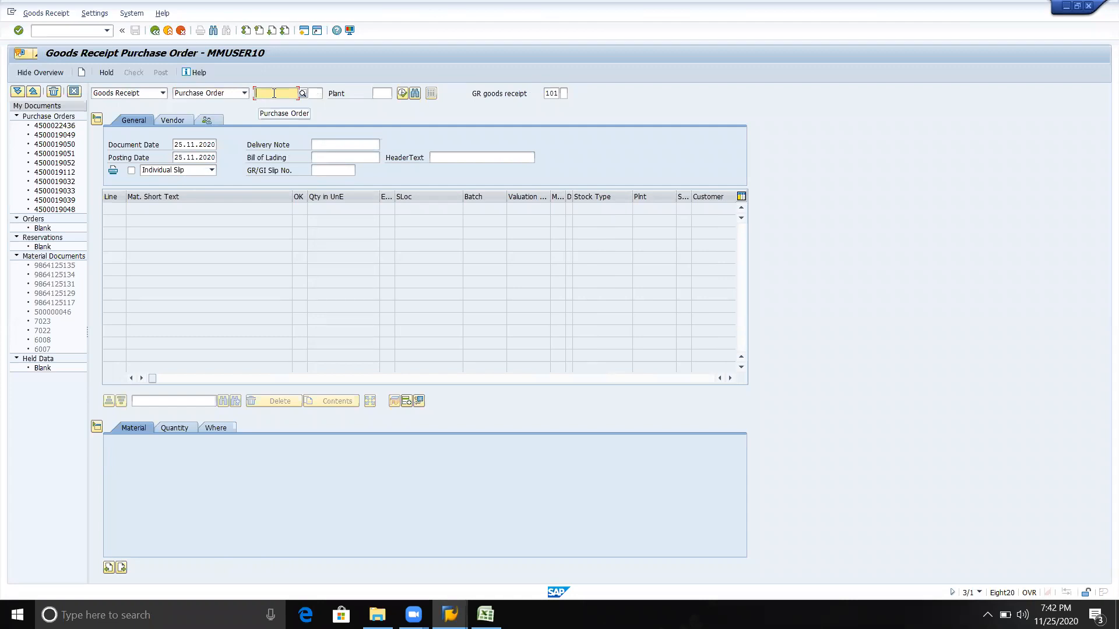
pyautogui.click(551, 94)
pyautogui.click(282, 95)
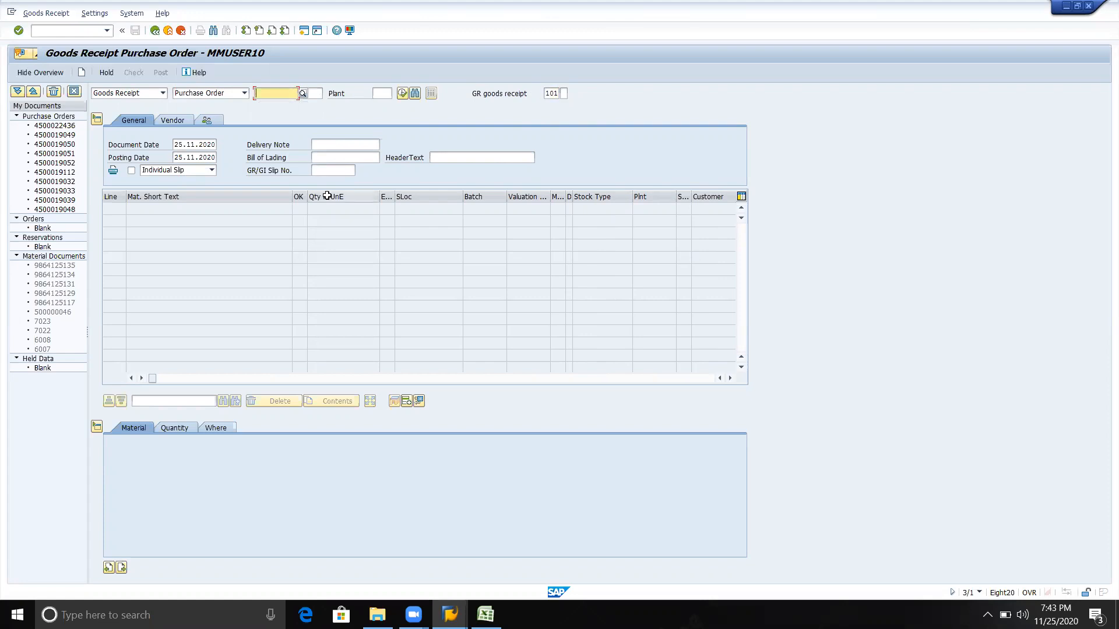
# Try to pick up the newly created purchase order's number from the Create Purchase Order session
pyautogui.click(450, 614)
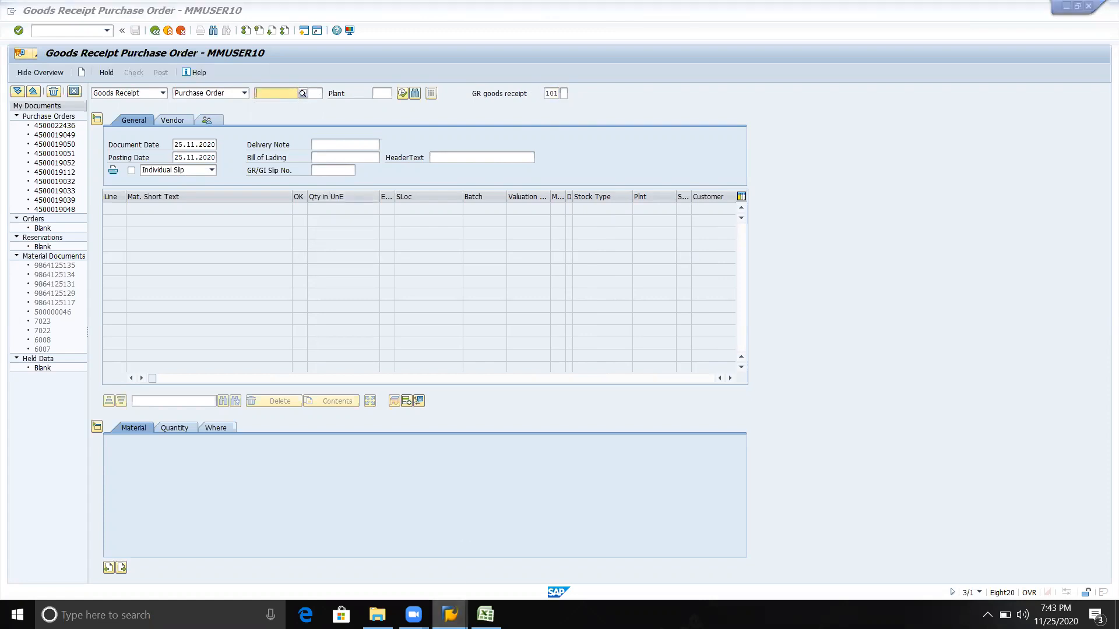
pyautogui.click(409, 585)
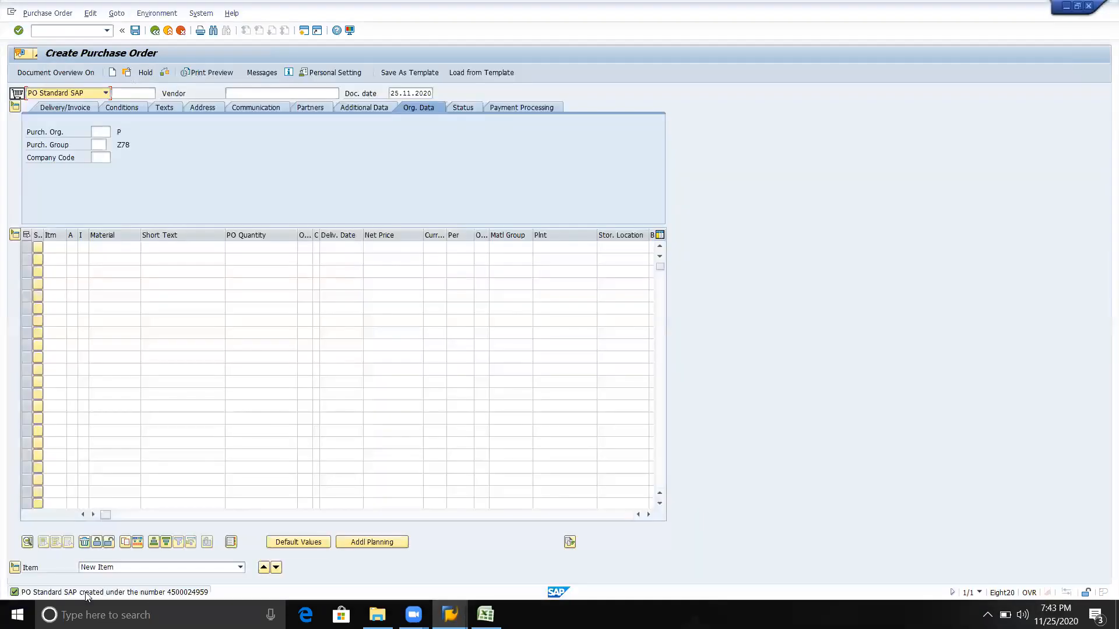
pyautogui.click(171, 593)
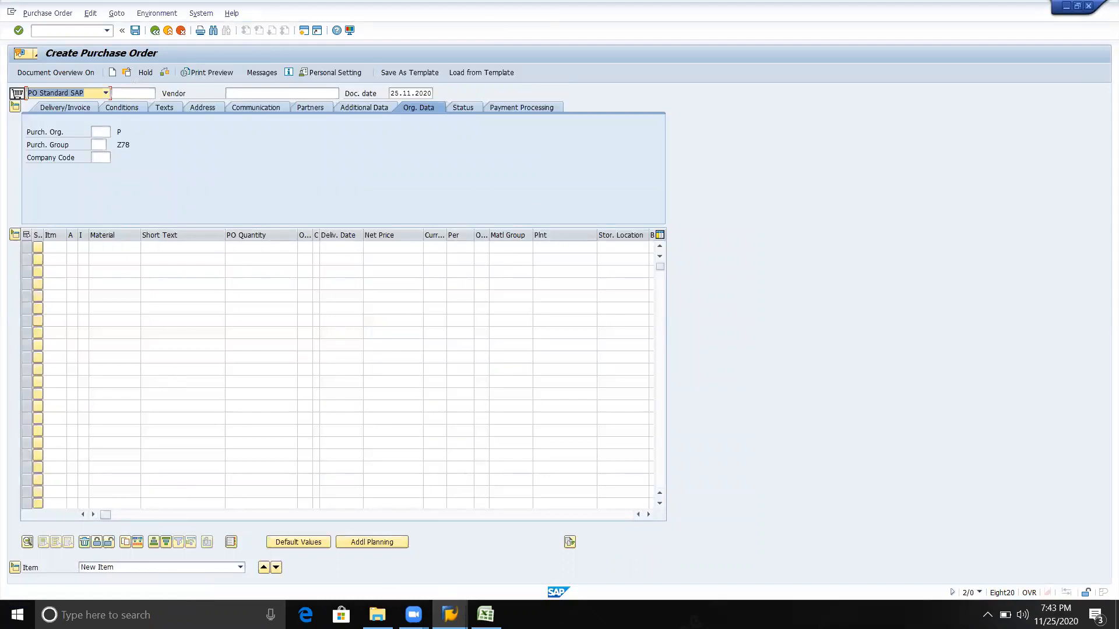
pyautogui.click(459, 617)
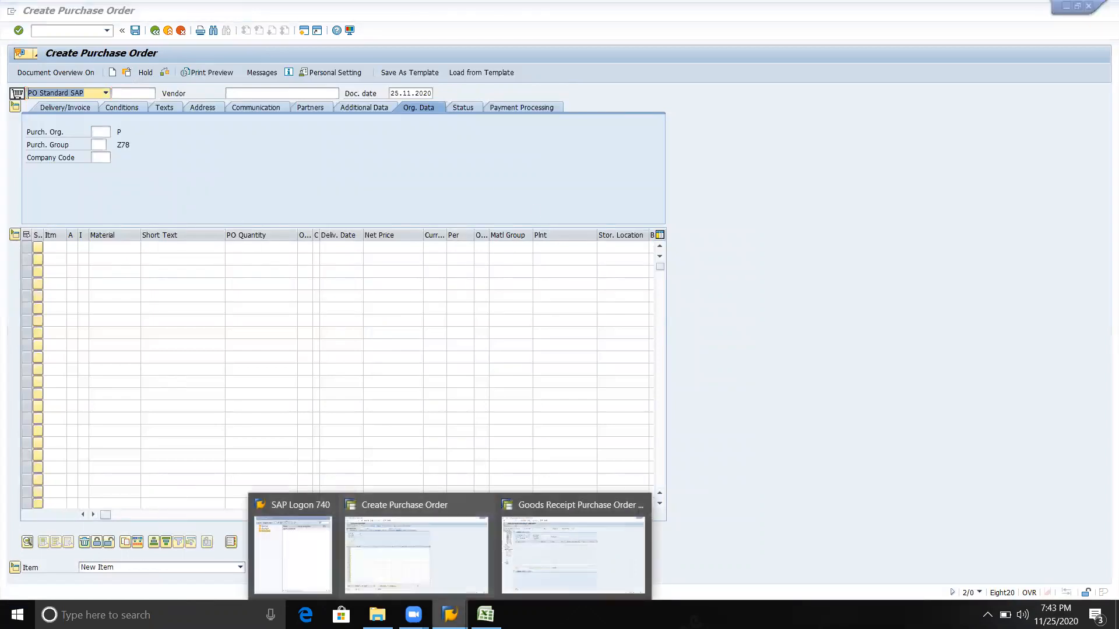
pyautogui.click(546, 560)
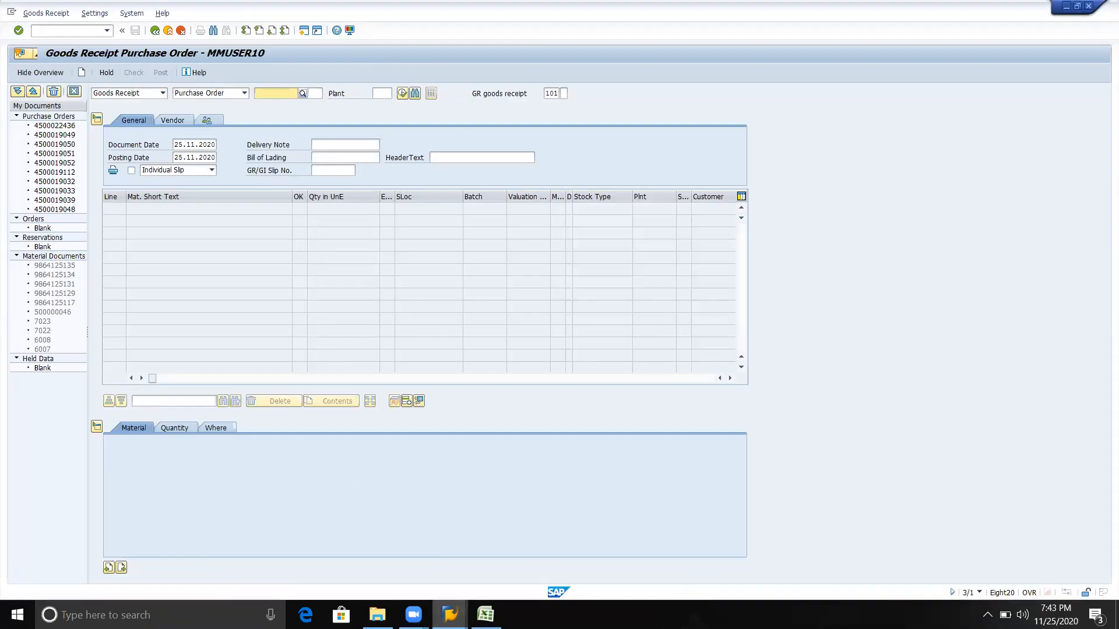
# In the Create Purchase Order session, open the Purchasing Documents per Vendor report and run it for the preset vendor
pyautogui.click(450, 615)
pyautogui.click(359, 545)
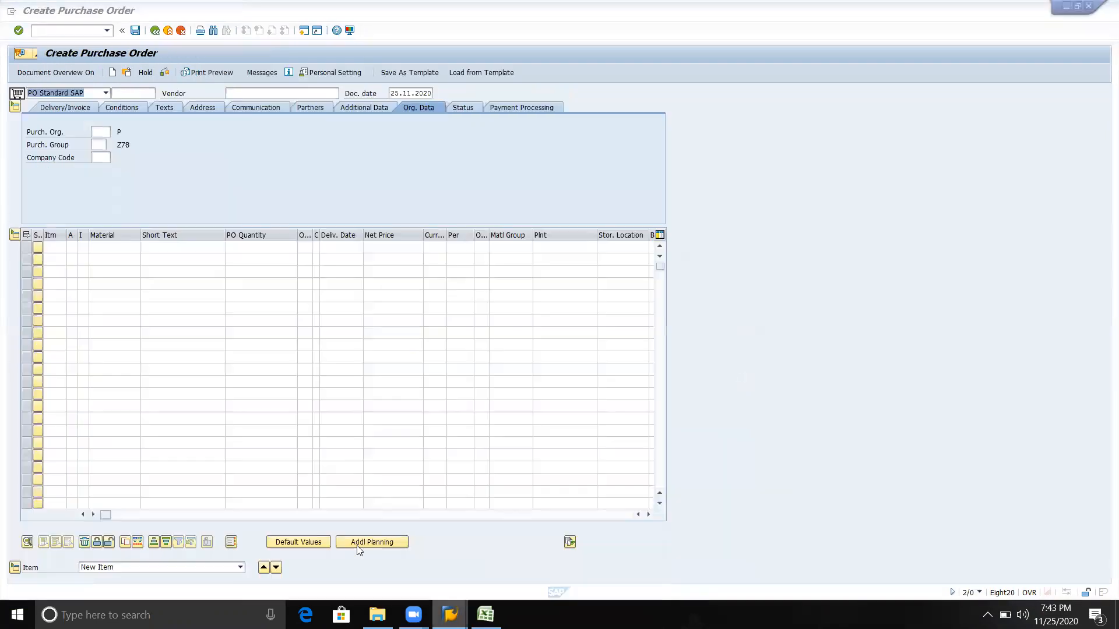
pyautogui.click(82, 32)
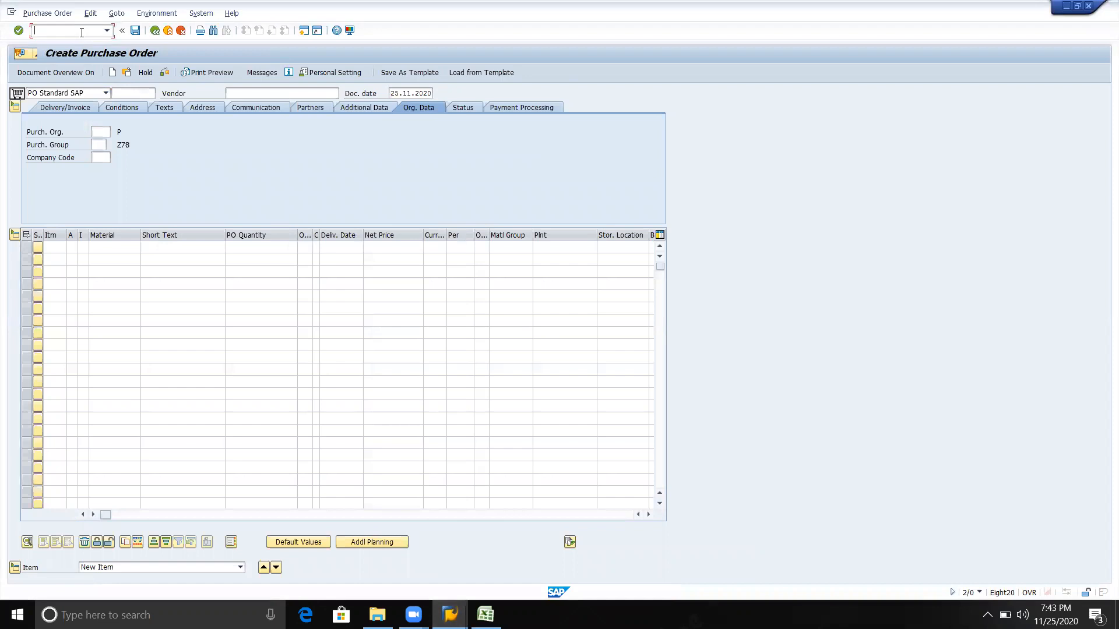
pyautogui.write('/nme2')
pyautogui.press('Return')
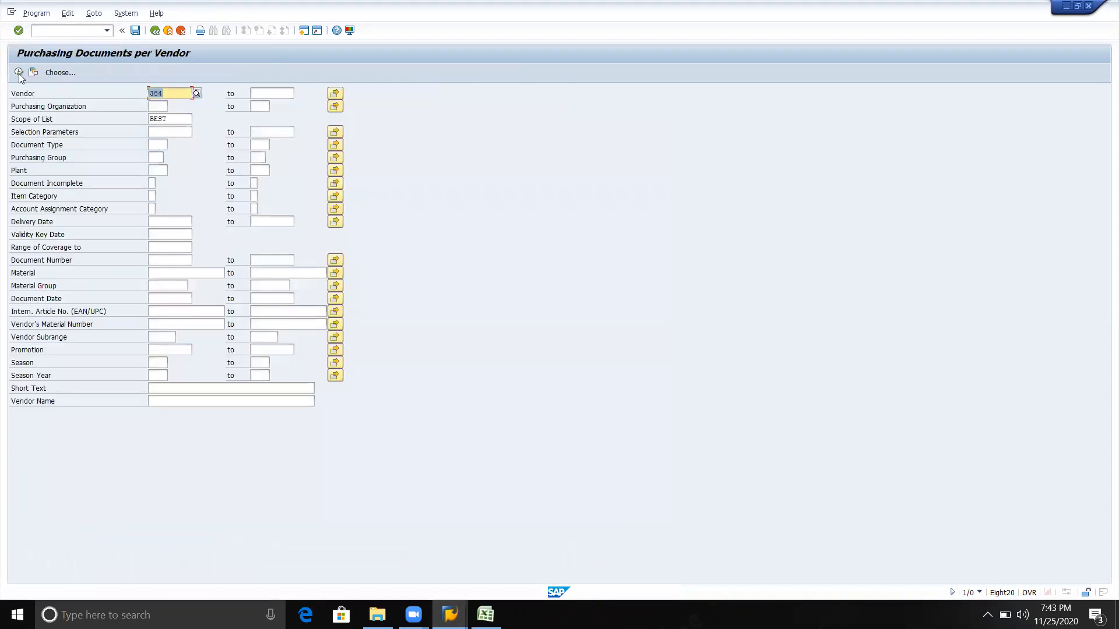
pyautogui.click(24, 75)
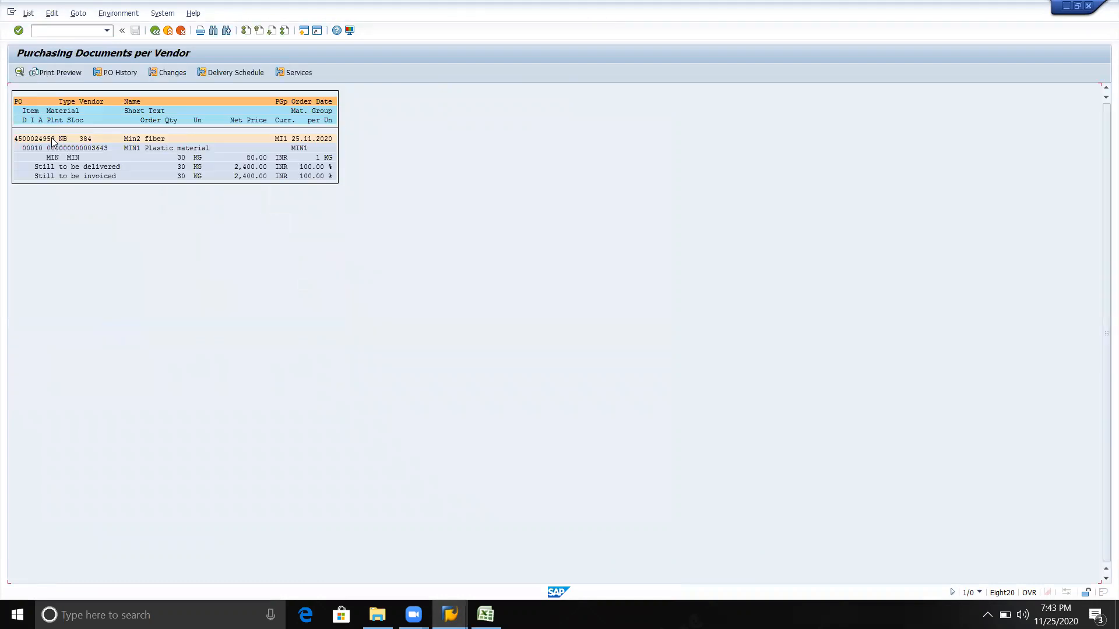
# Copy the purchase order number from the vendor's document list into the goods receipt's purchase order field
pyautogui.click(37, 142)
pyautogui.moveTo(12, 138); pyautogui.dragTo(57, 137)
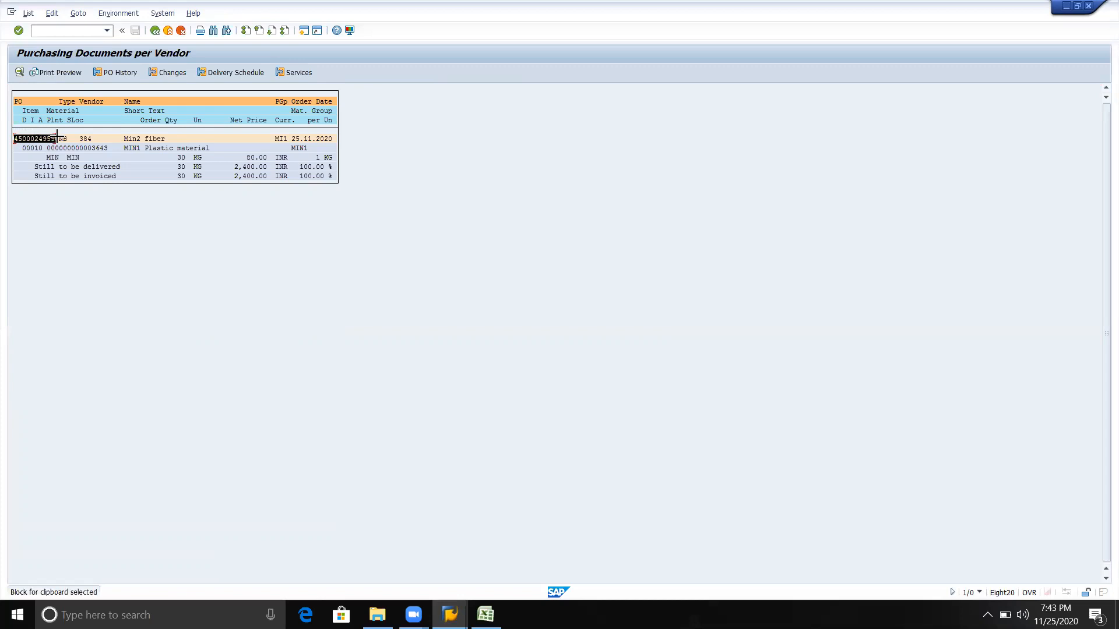
pyautogui.hotkey('ctrl', 'c')
pyautogui.hotkey('alt', 'Tab')
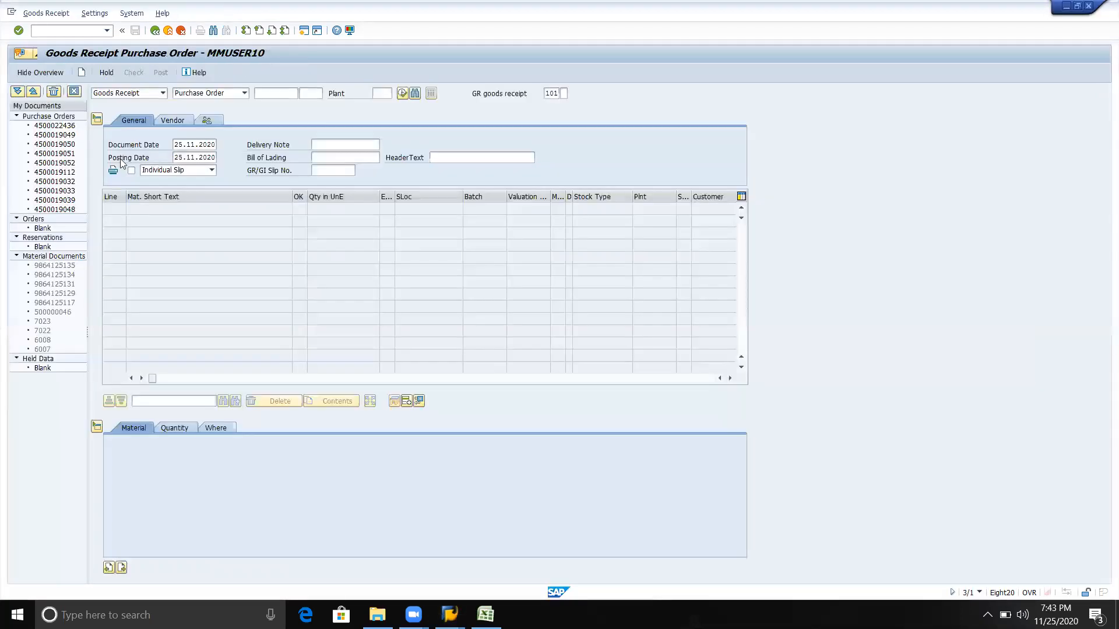
pyautogui.click(279, 93)
pyautogui.hotkey('ctrl', 'v')
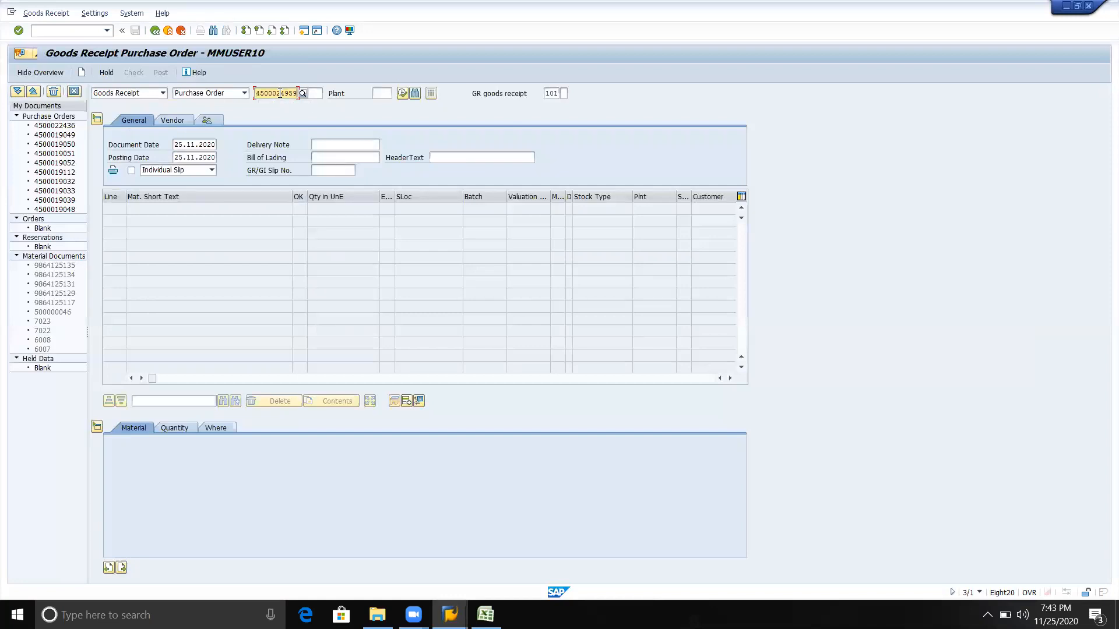
# Set the plant to MIN and load the purchase order's item into the goods receipt
pyautogui.click(375, 94)
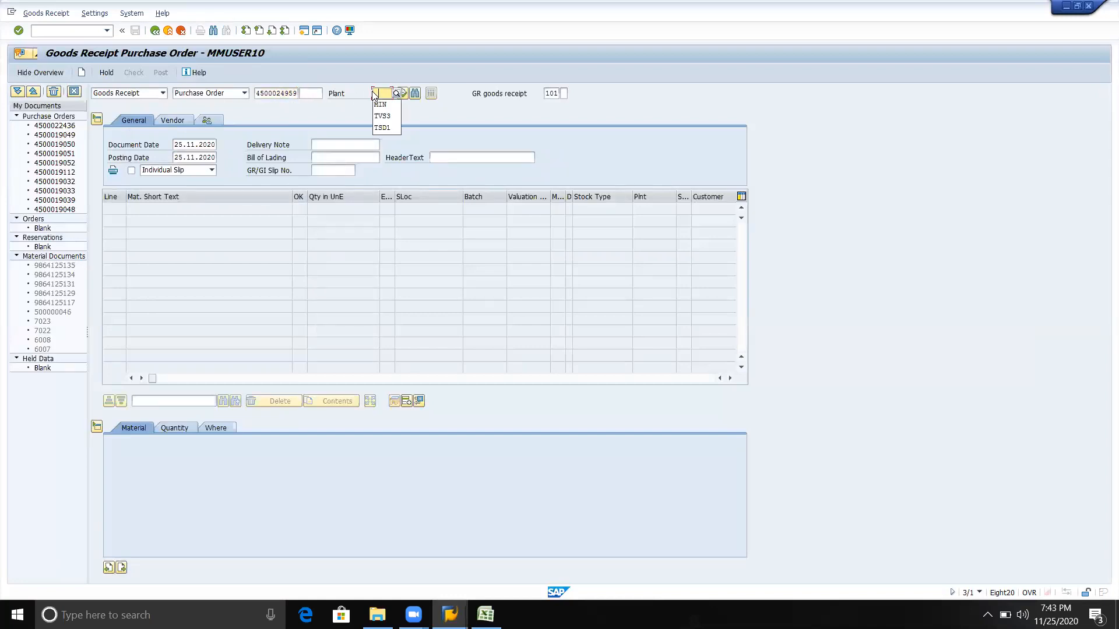
pyautogui.press('Down')
pyautogui.press('Return')
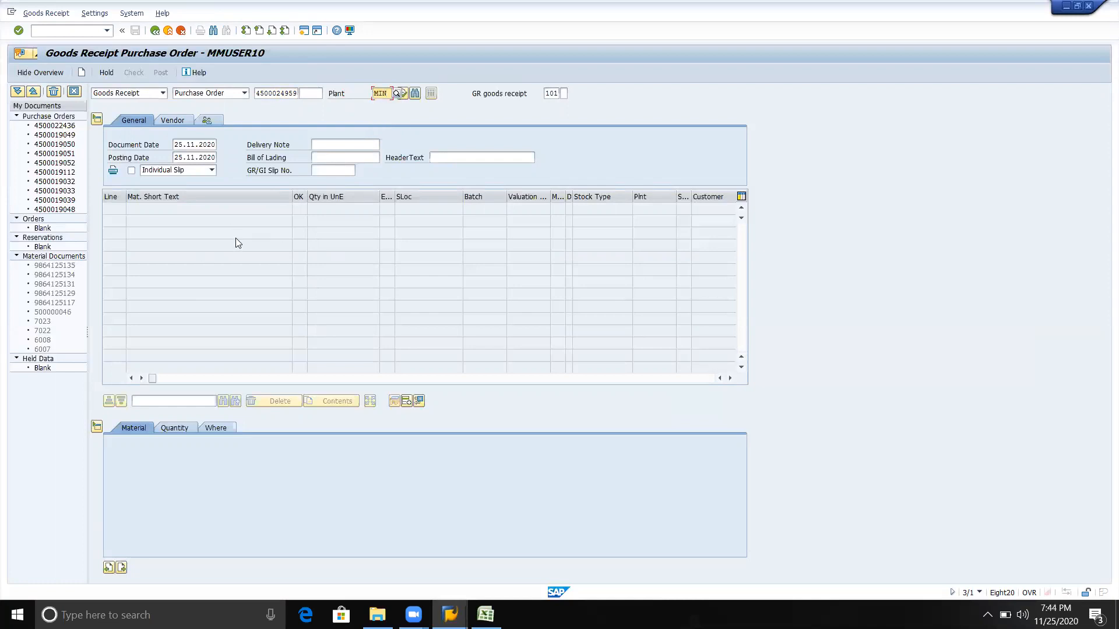
pyautogui.press('Return')
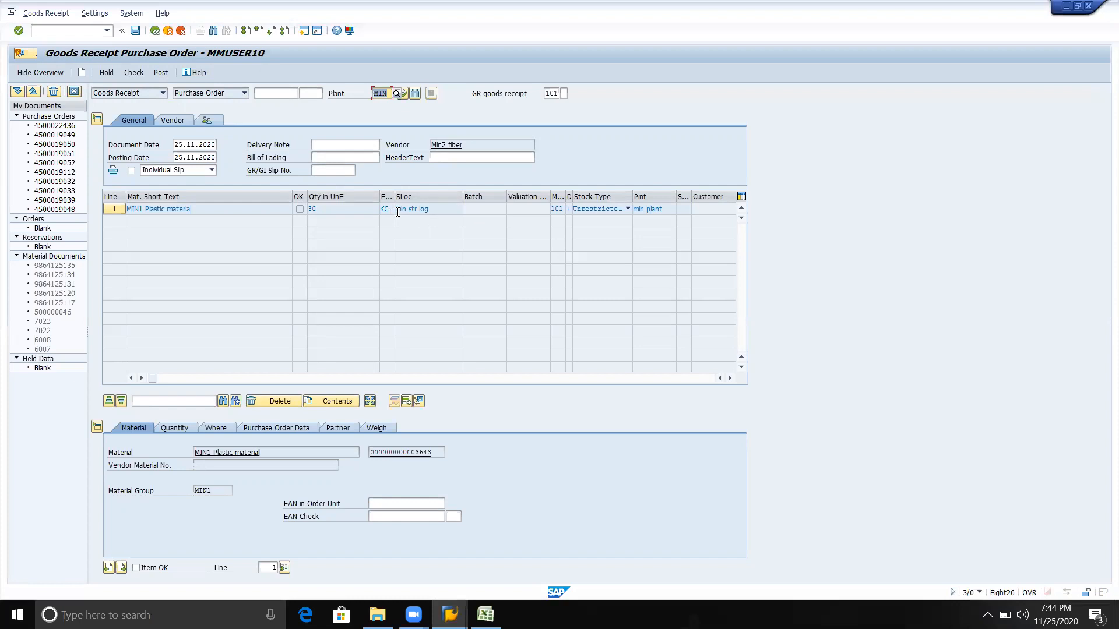
# Keep the plastic material item's stock type at Unrestricted use and mark the item as OK
pyautogui.click(629, 210)
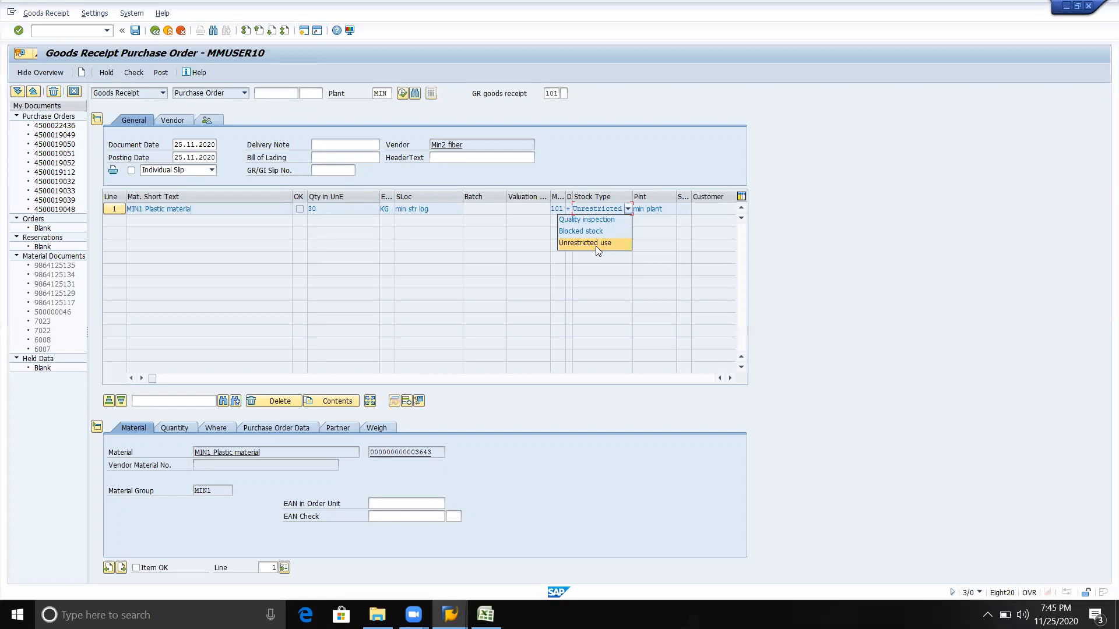
pyautogui.click(604, 261)
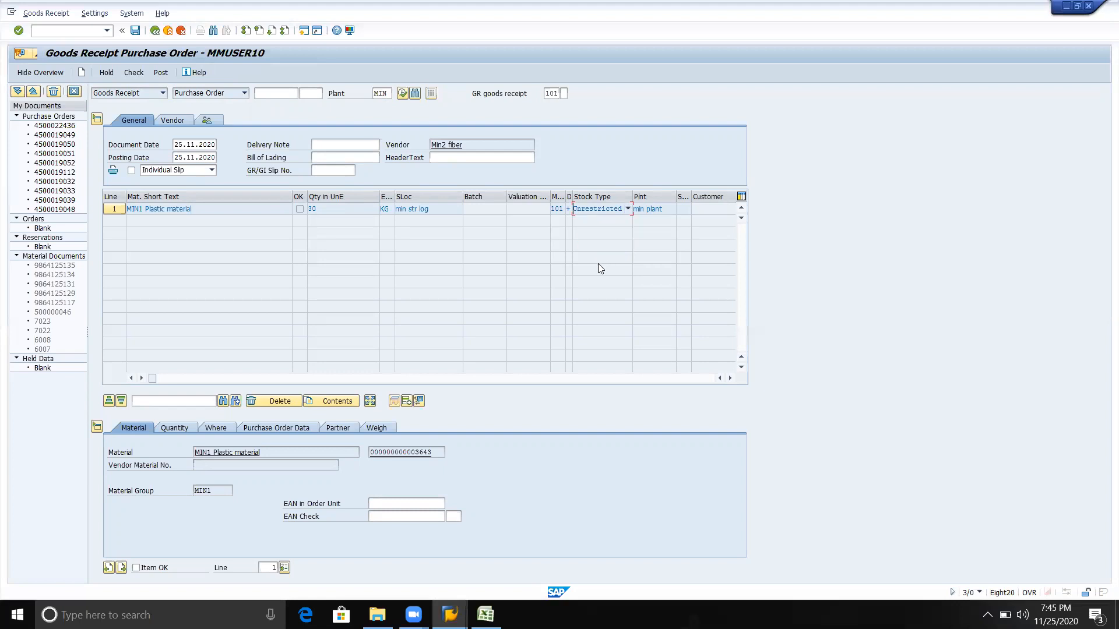
pyautogui.click(652, 208)
pyautogui.click(137, 568)
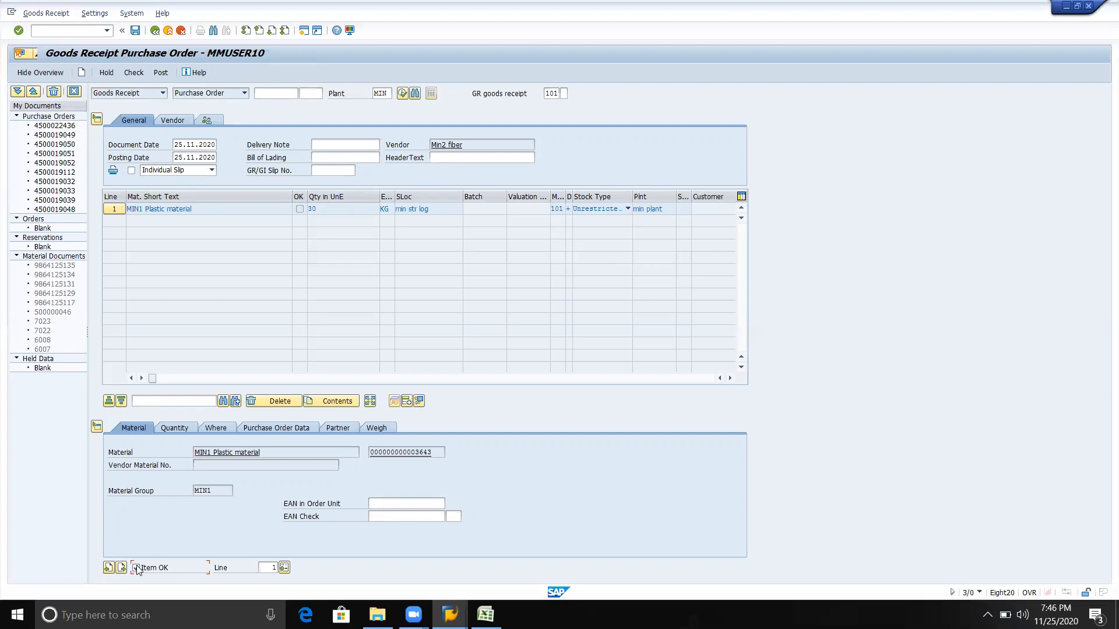
# Review the item's quantity, material, storage location and purchase order details
pyautogui.click(185, 430)
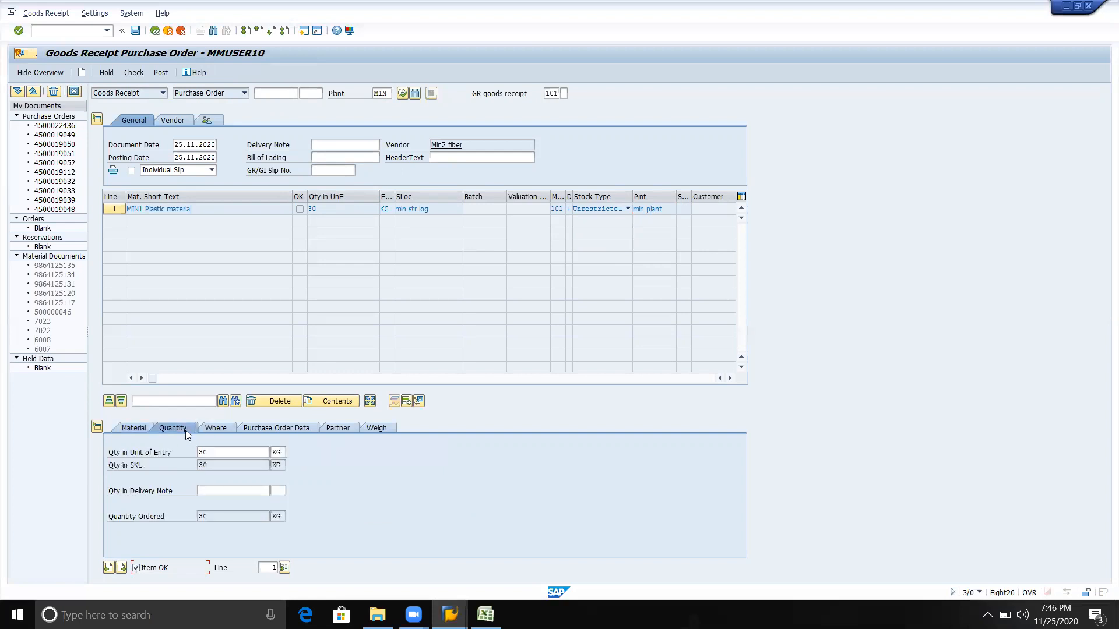
pyautogui.click(127, 430)
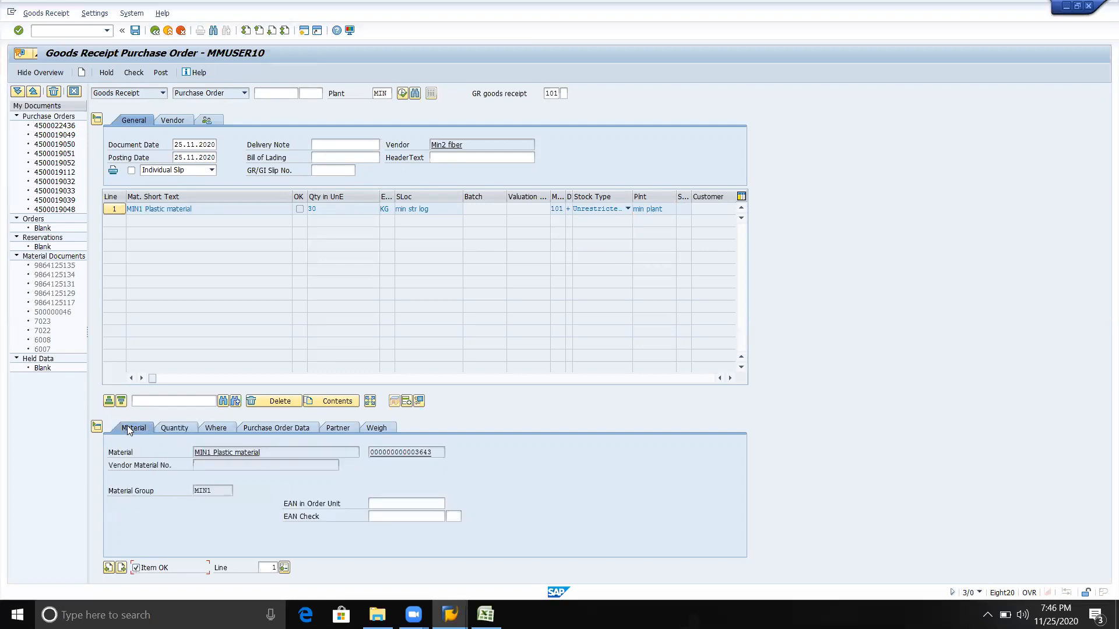
pyautogui.click(165, 431)
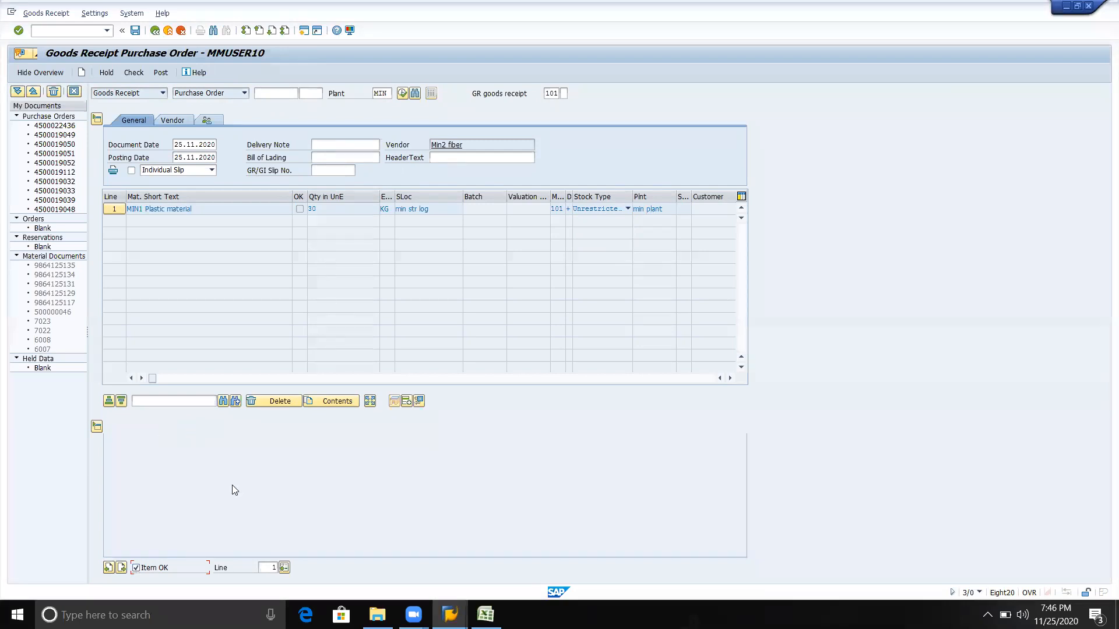
pyautogui.click(218, 429)
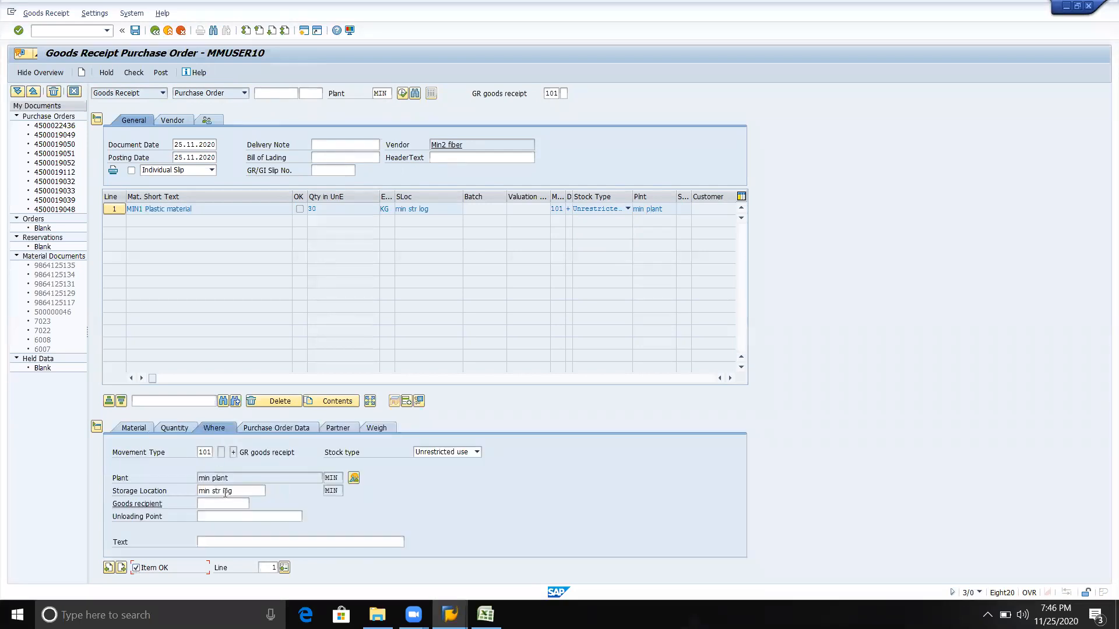
pyautogui.click(237, 491)
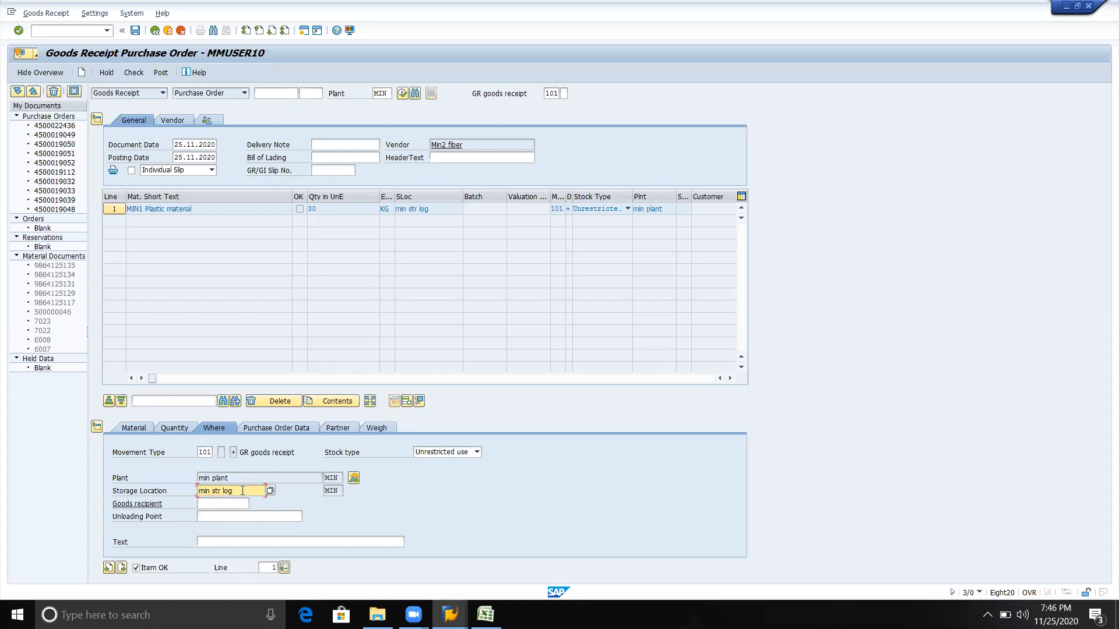
pyautogui.click(278, 429)
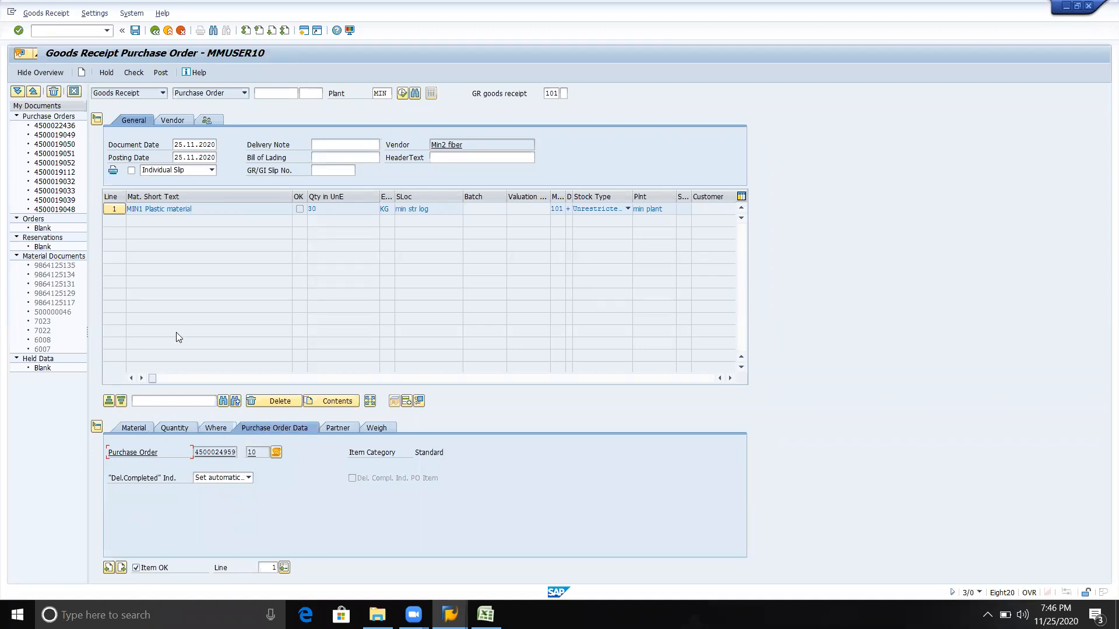
# Check and post the goods receipt, and open the details of its status message
pyautogui.click(135, 74)
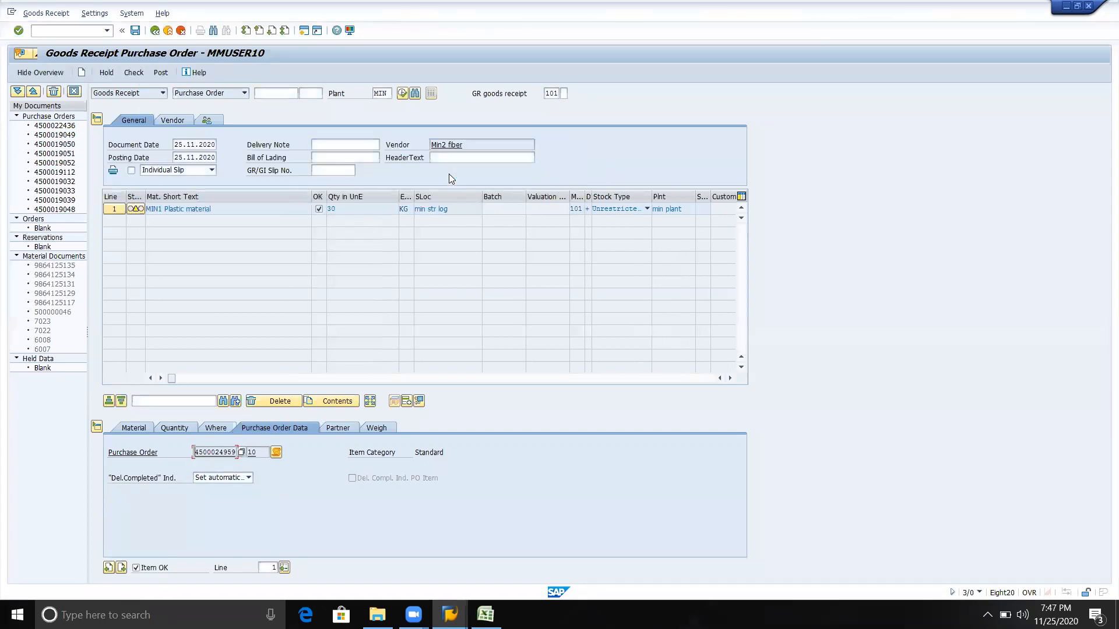
pyautogui.click(157, 74)
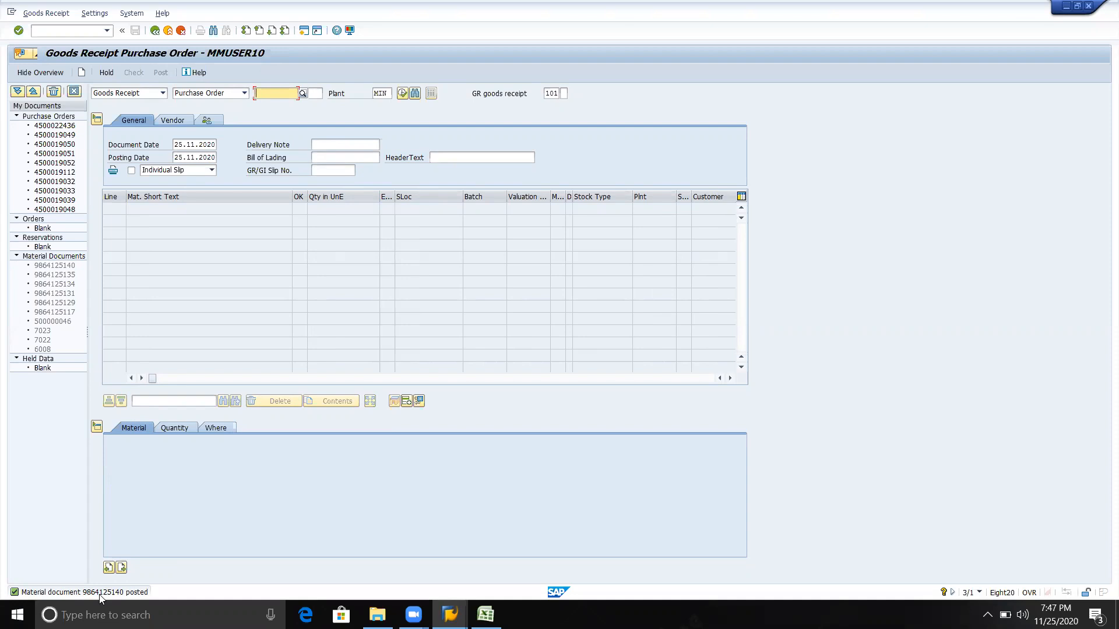
pyautogui.click(99, 595)
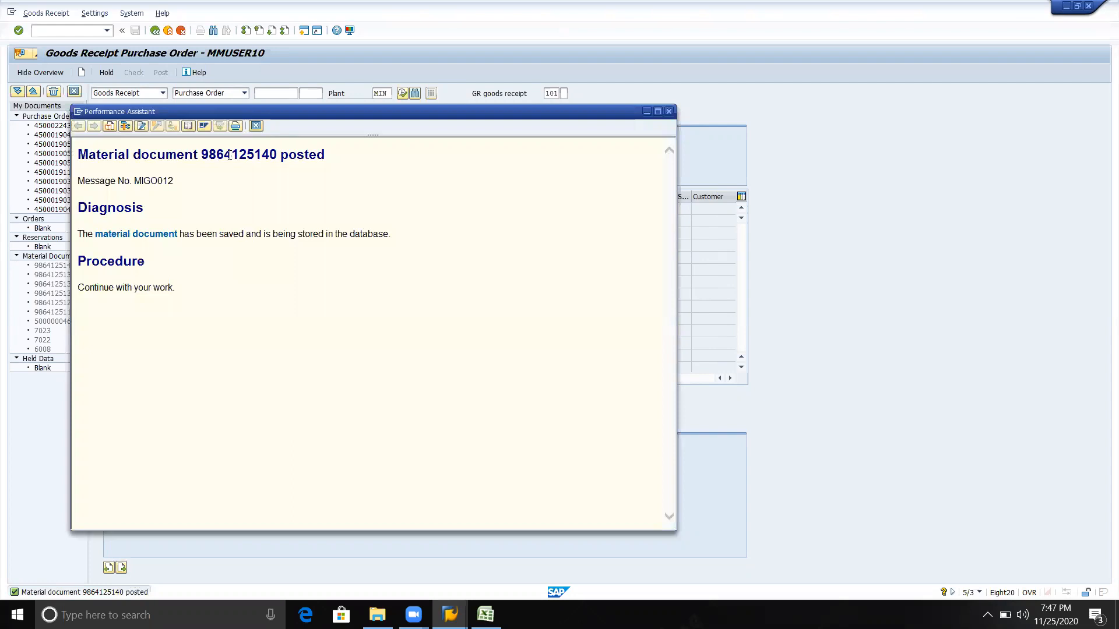
pyautogui.press('super')
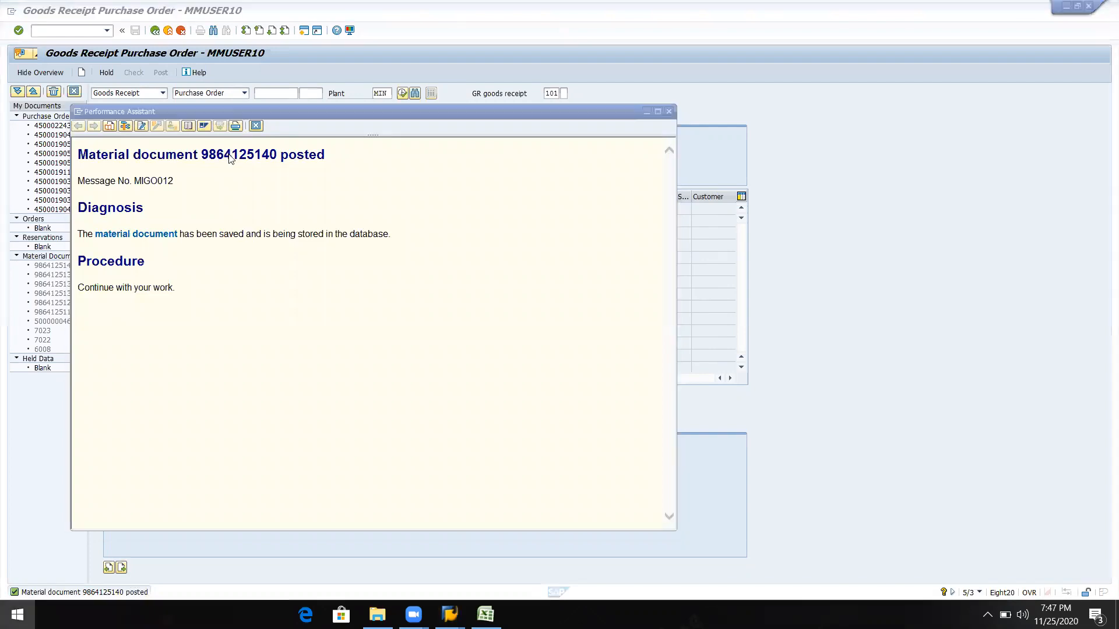
pyautogui.write('no')
pyautogui.press('Escape')
pyautogui.press('super')
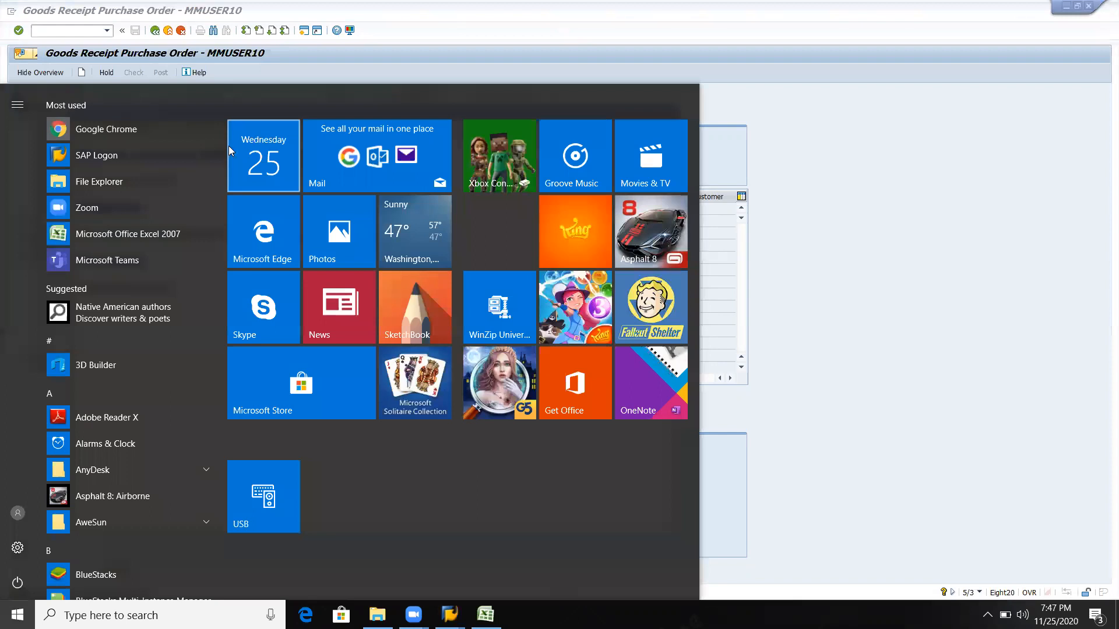
pyautogui.press('Escape')
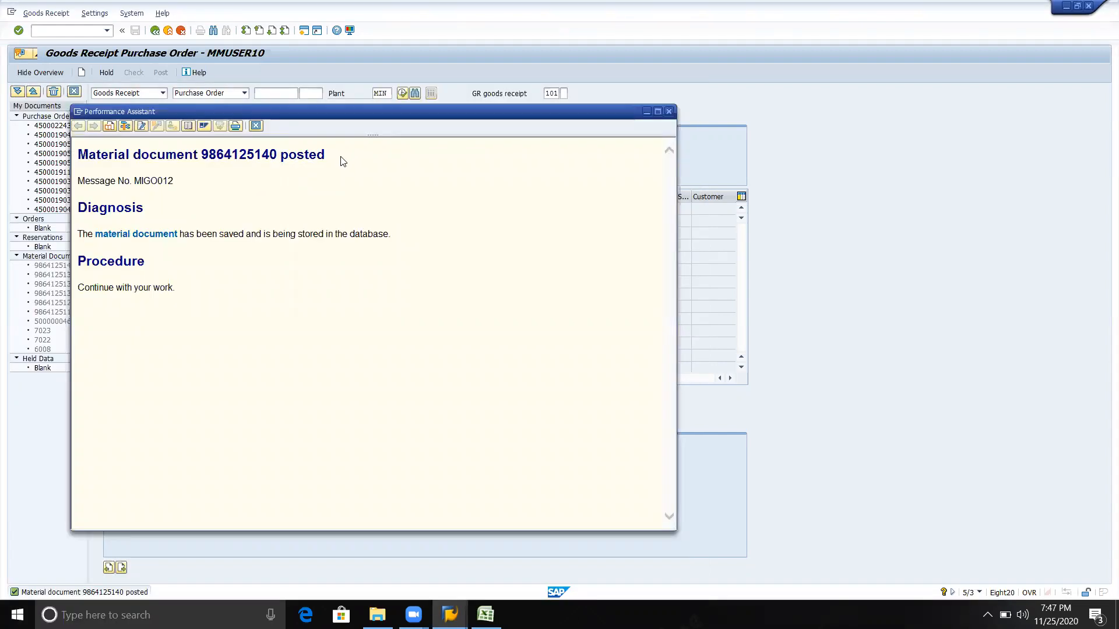
# Copy the goods receipt posting message's heading into cell E108 of the Online lecture workbook in Excel, and return to SAP
pyautogui.moveTo(324, 157); pyautogui.dragTo(115, 165)
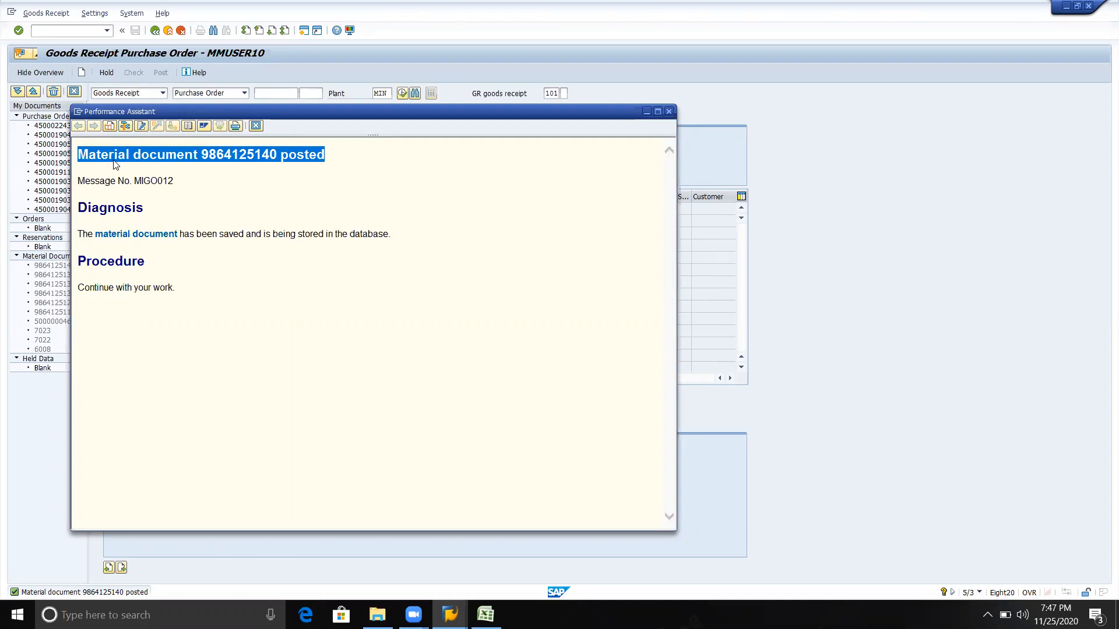
pyautogui.hotkey('alt', 'Tab')
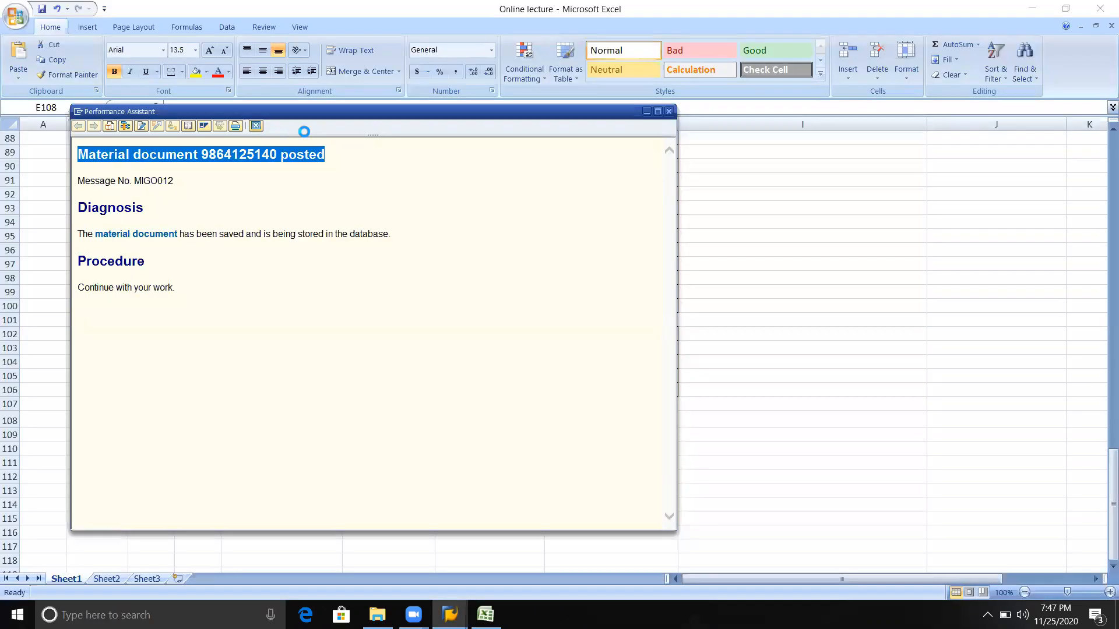
pyautogui.click(669, 112)
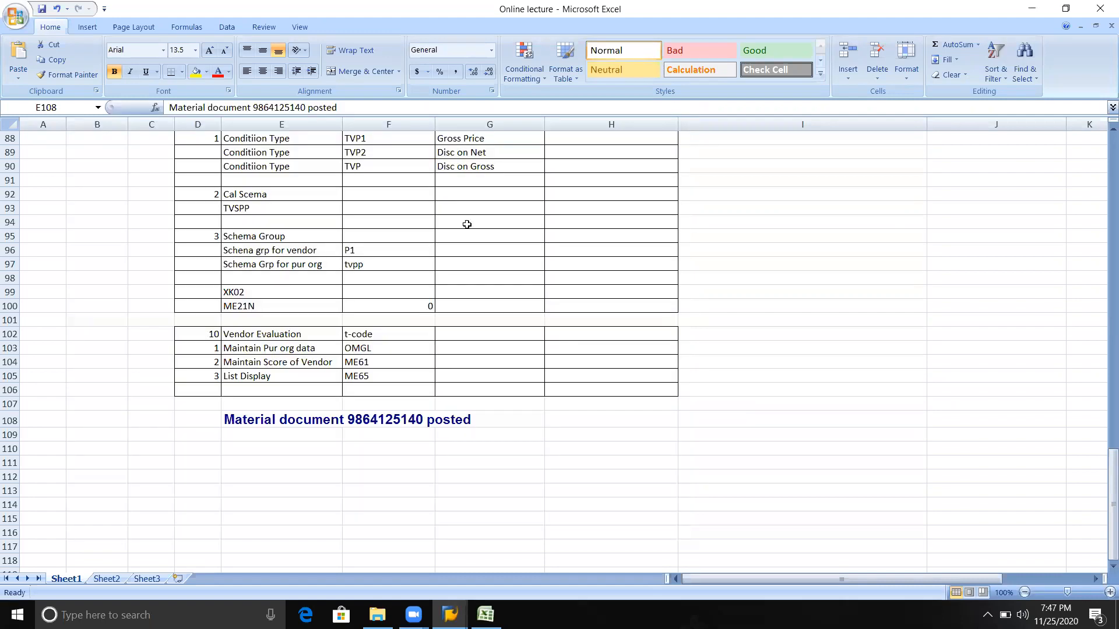
pyautogui.click(269, 454)
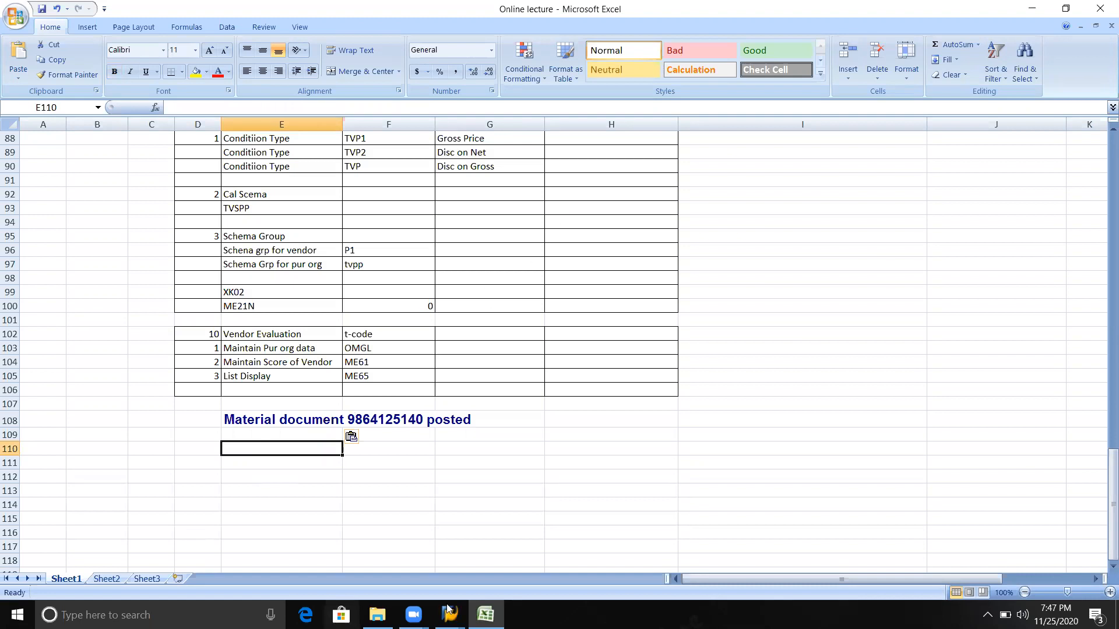
pyautogui.moveTo(450, 614)
pyautogui.click(540, 564)
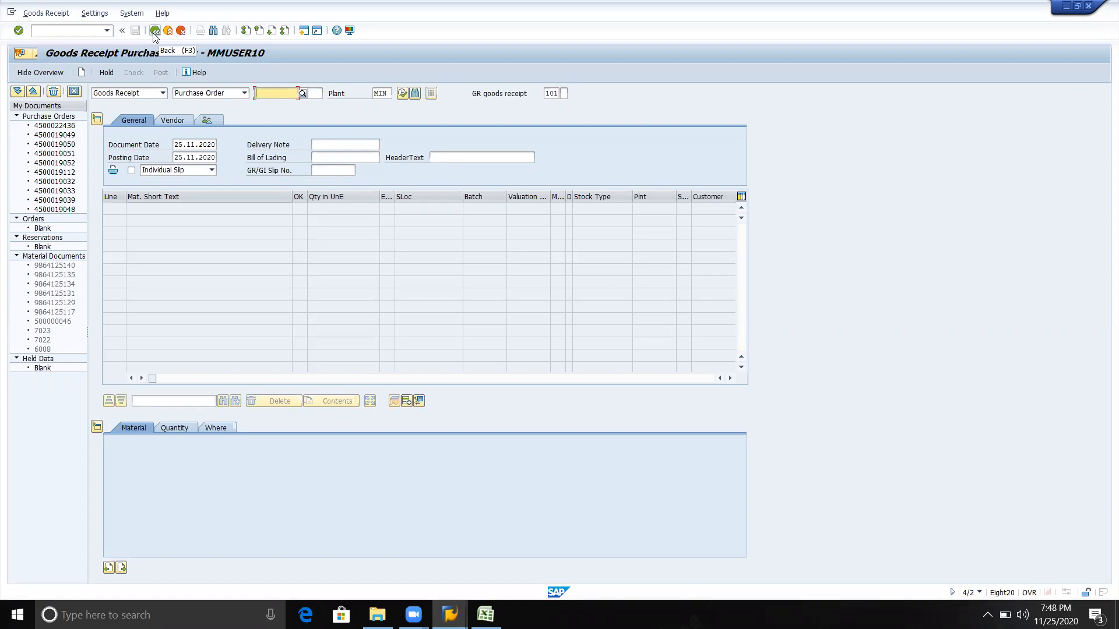
# Try to load the plastic material's purchase order into a Goods Issue with reference to Purchase Order at plant MIN
pyautogui.click(163, 93)
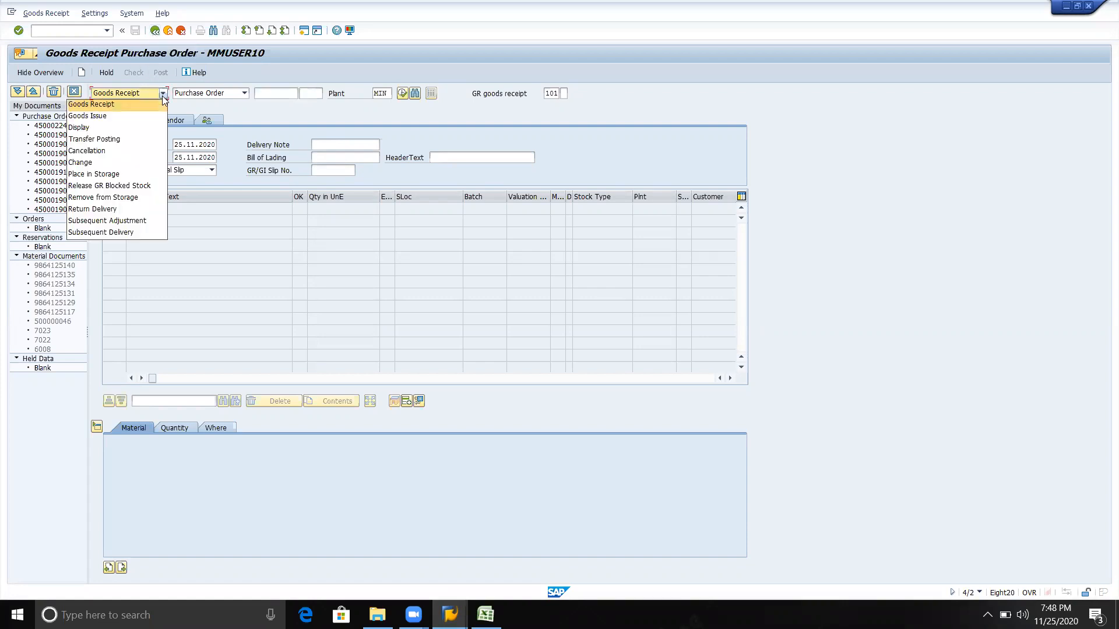
pyautogui.click(139, 115)
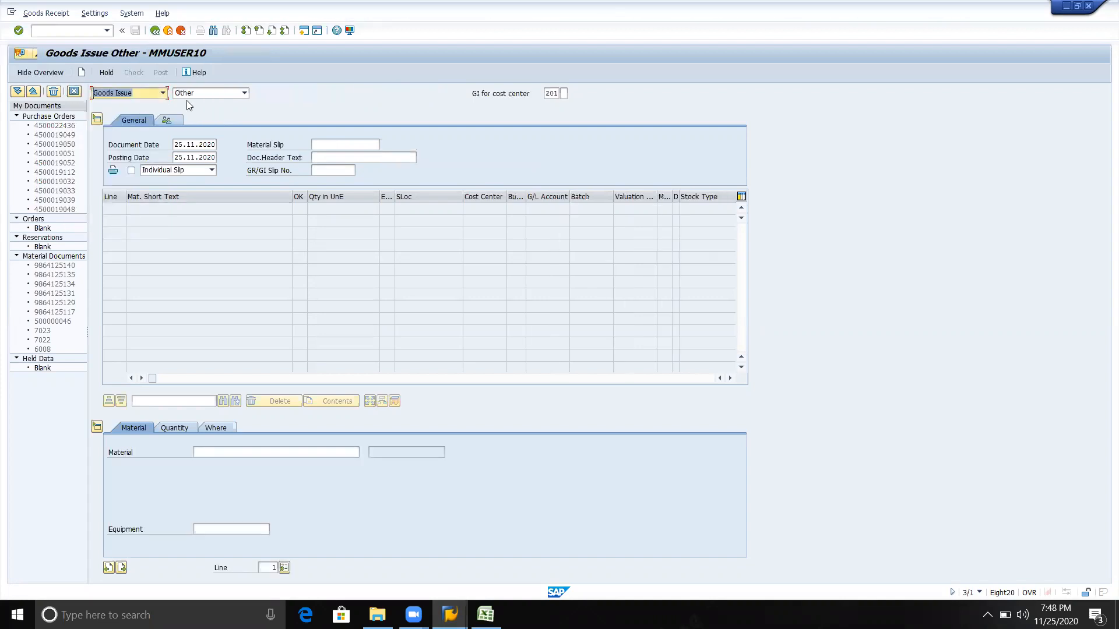
pyautogui.click(244, 93)
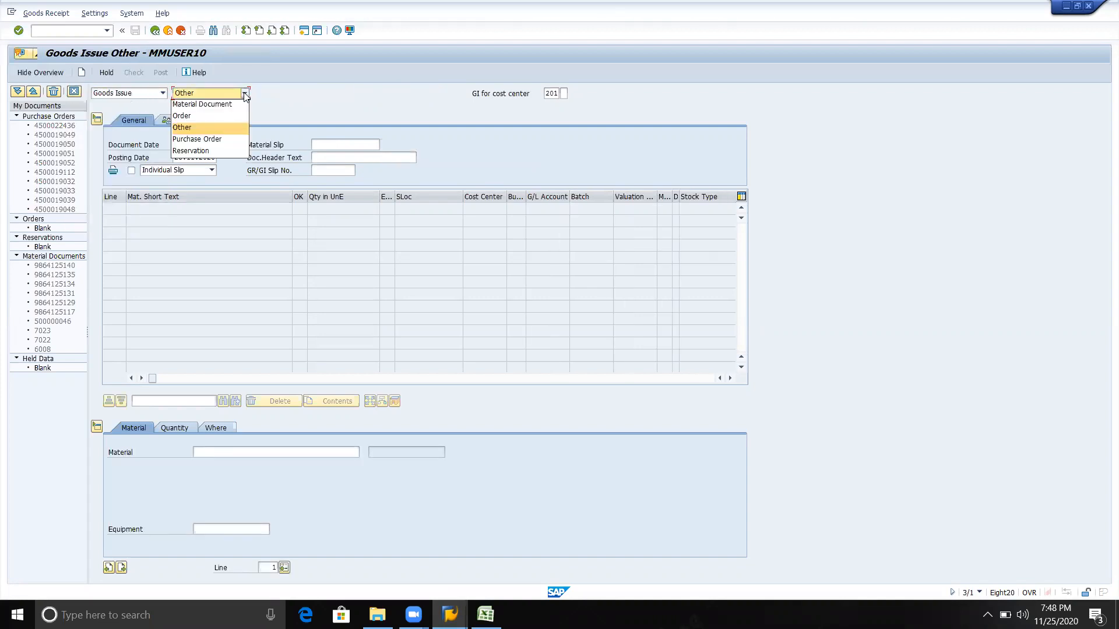
pyautogui.click(216, 141)
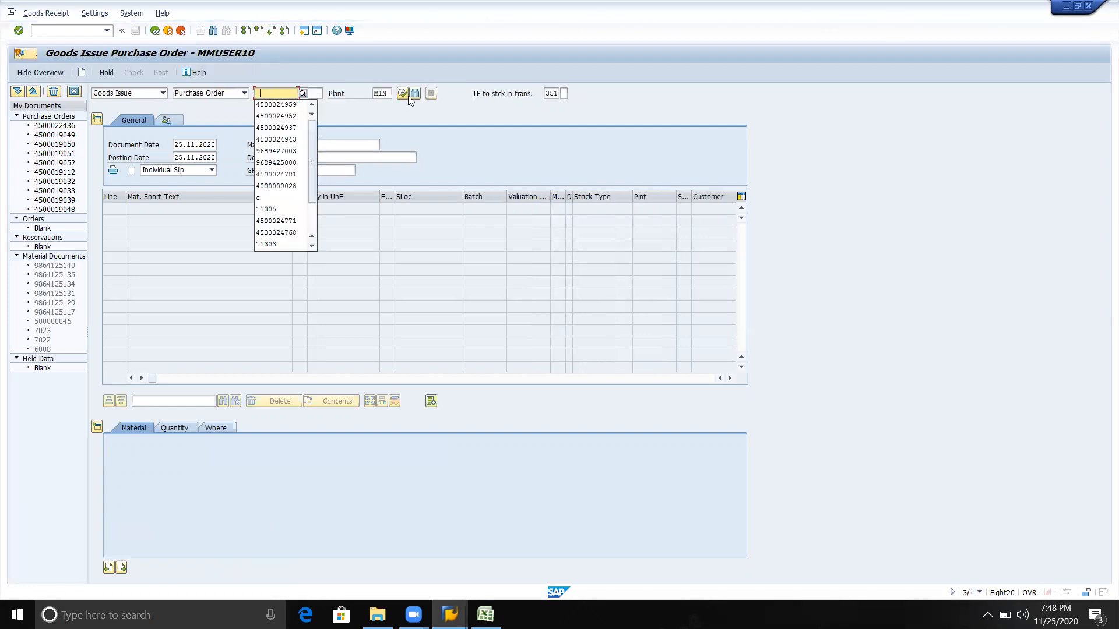
pyautogui.press('Down')
pyautogui.press('Return')
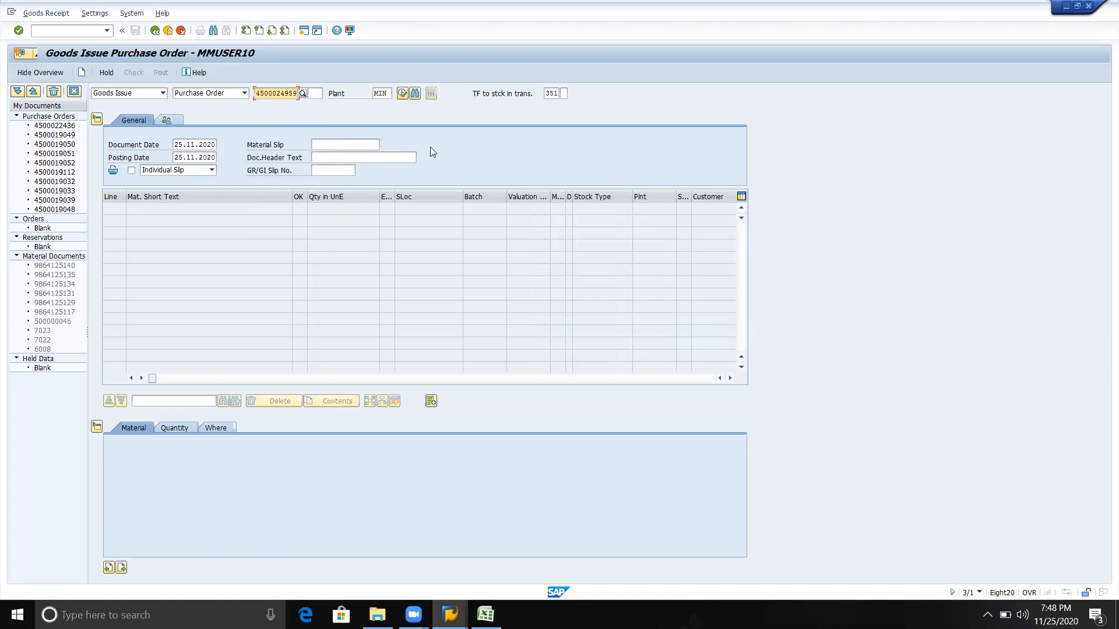
pyautogui.press('Return')
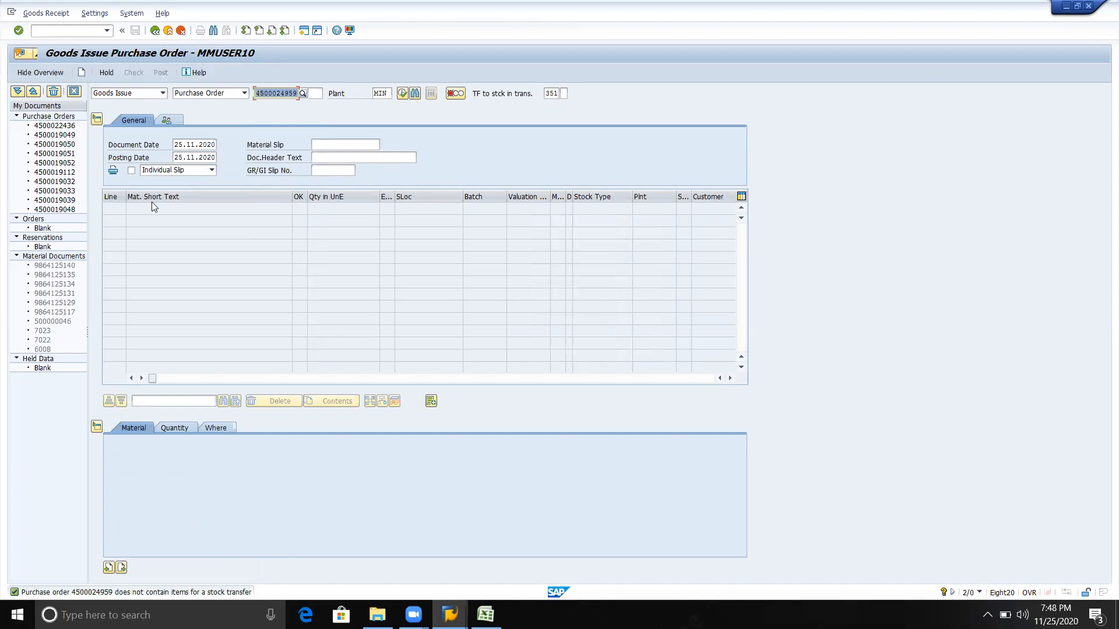
# Search purchasing documents for the material at plant MIN, pick the last NB order's item 00010, and retry loading it
pyautogui.click(301, 95)
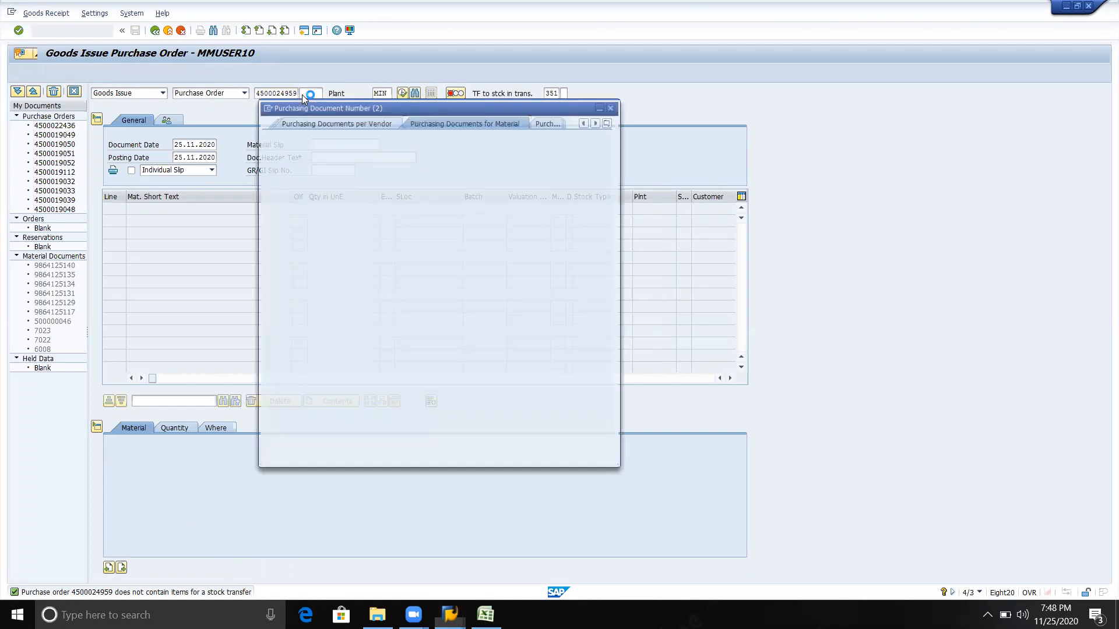
pyautogui.click(399, 171)
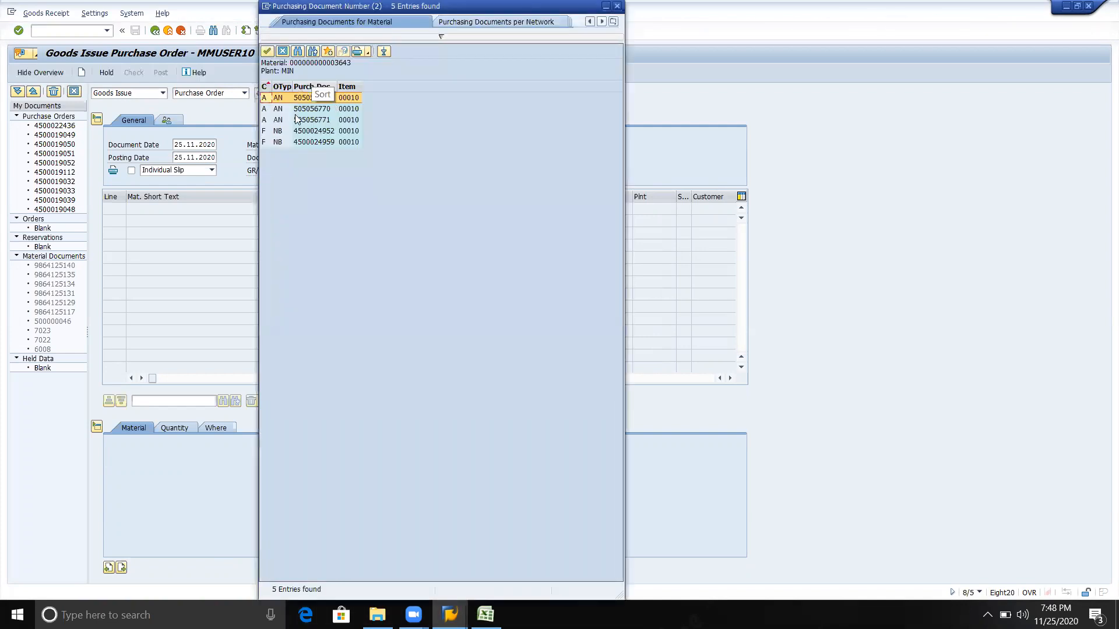
pyautogui.doubleClick(304, 142)
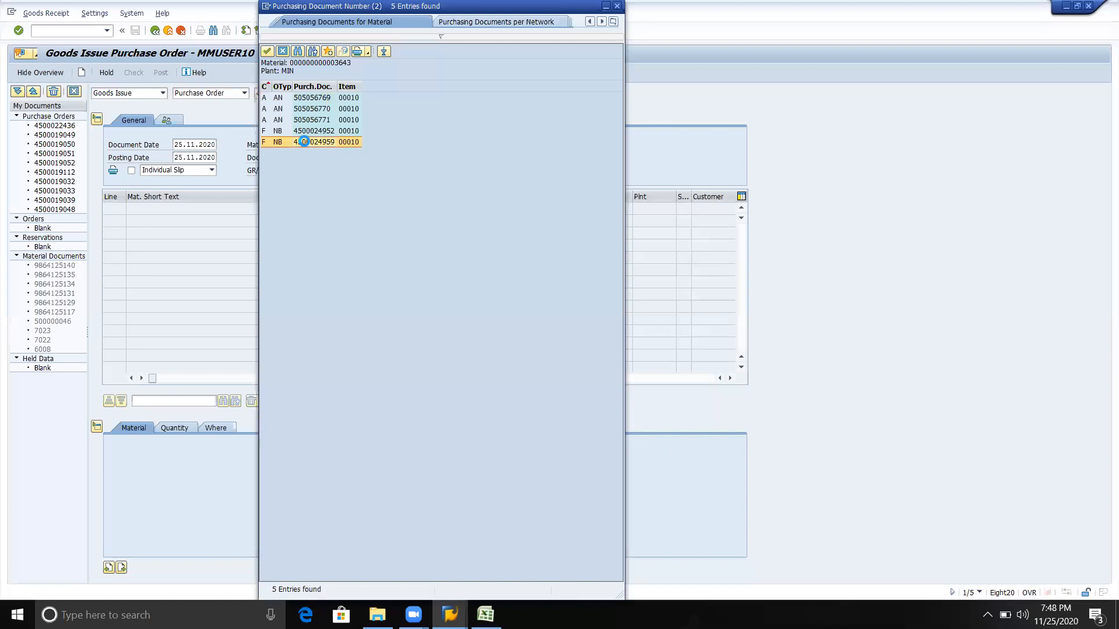
pyautogui.press('Return')
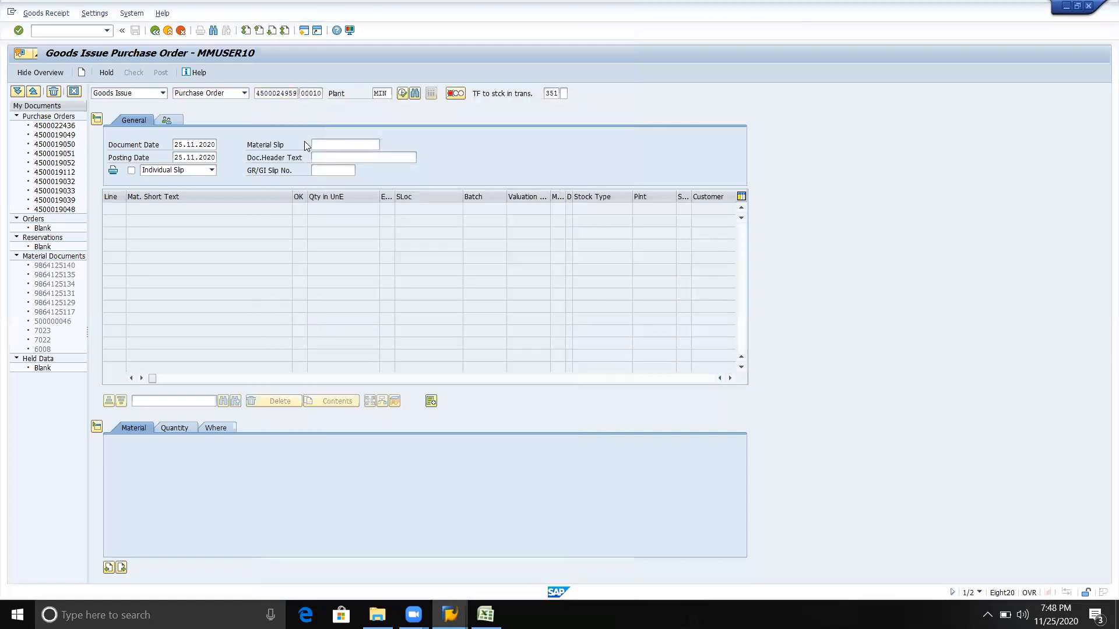
pyautogui.press('Return')
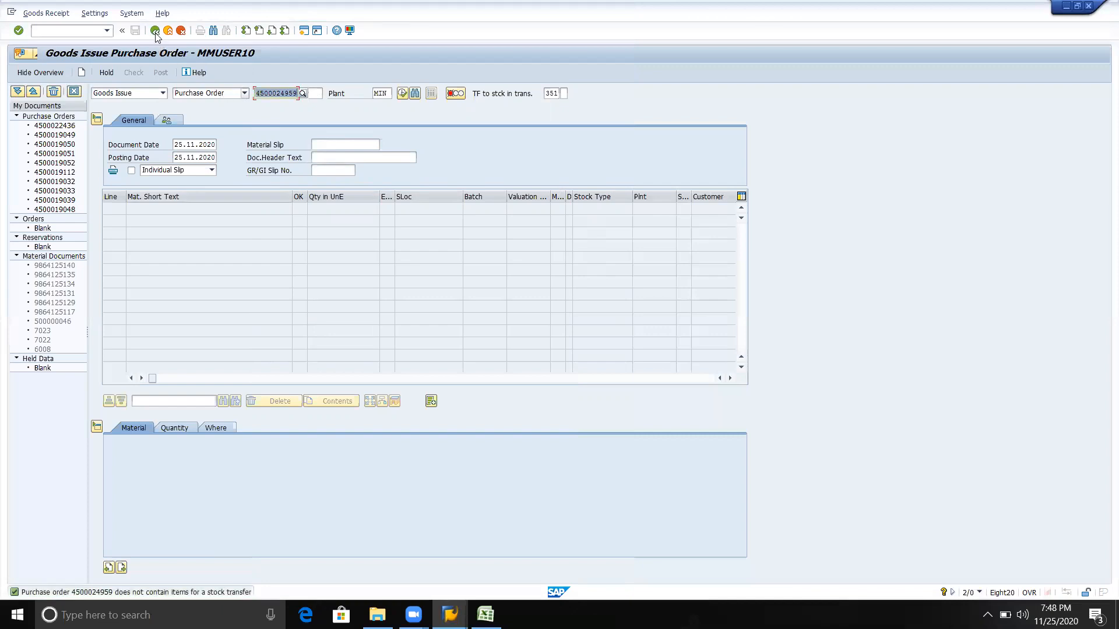
# Restart MIGO and reselect Purchase Order as the goods issue's reference document after switching it to Other
pyautogui.click(155, 31)
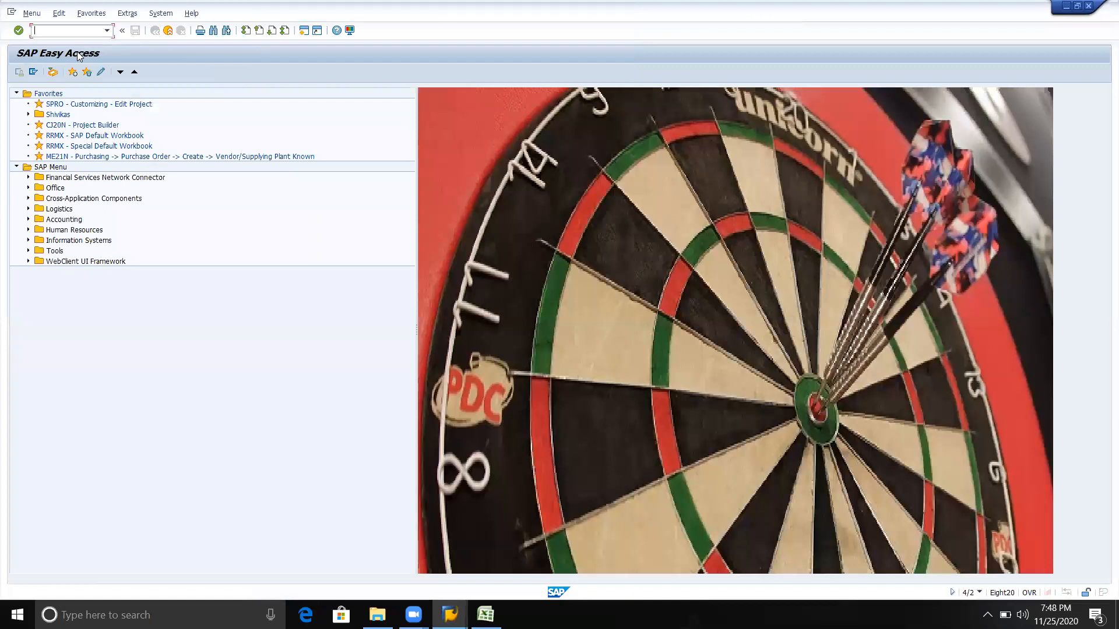
pyautogui.write('migo')
pyautogui.press('Return')
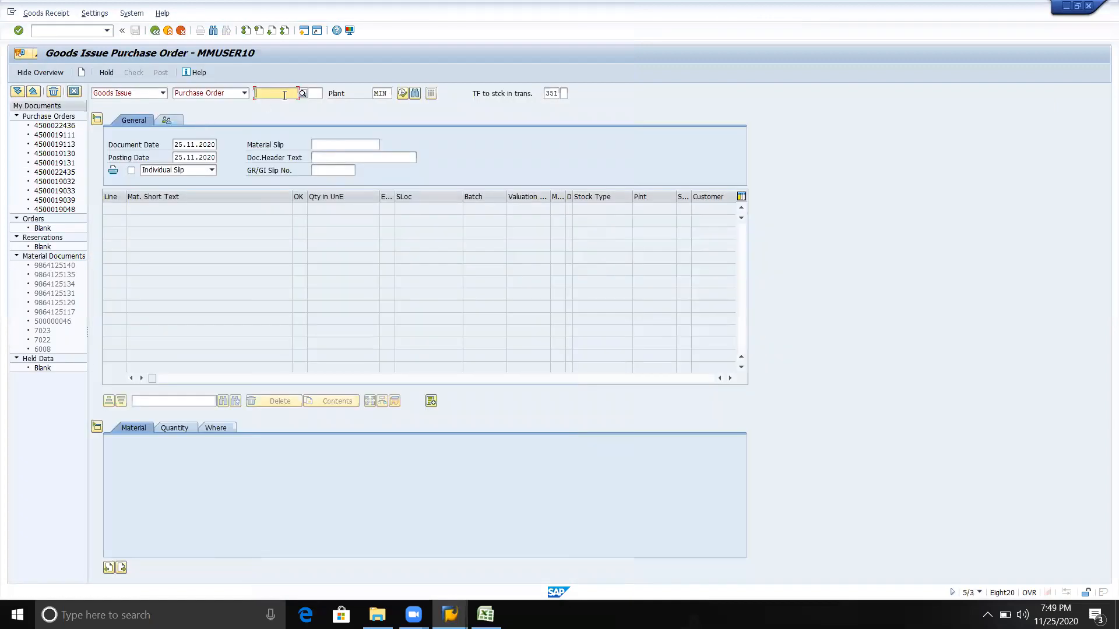
pyautogui.click(163, 93)
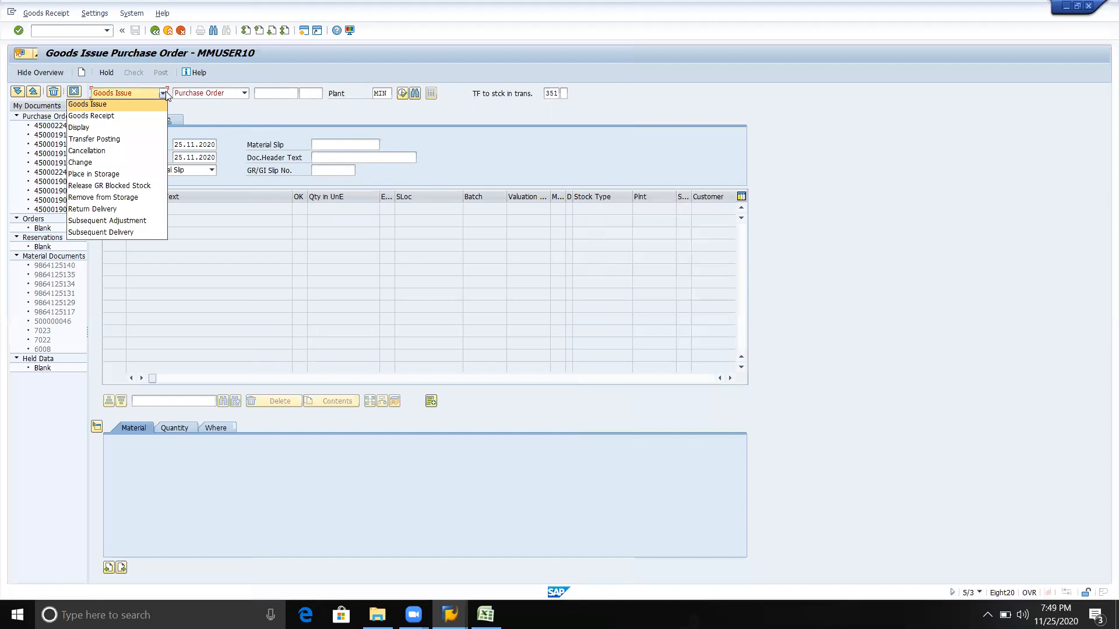
pyautogui.click(248, 93)
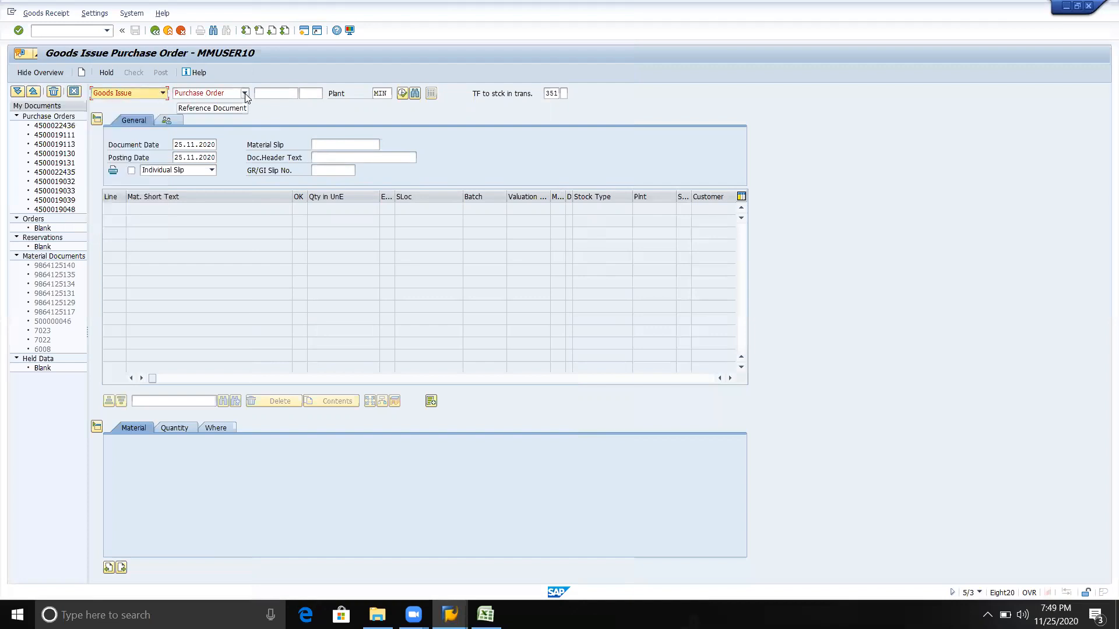
pyautogui.click(244, 93)
pyautogui.click(222, 128)
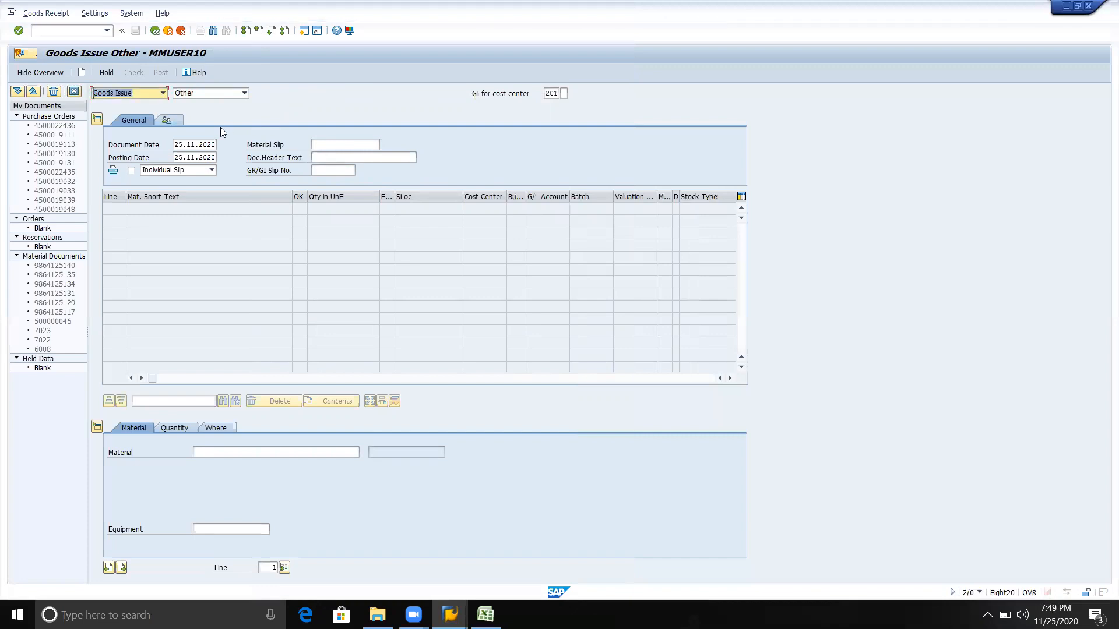
pyautogui.click(243, 93)
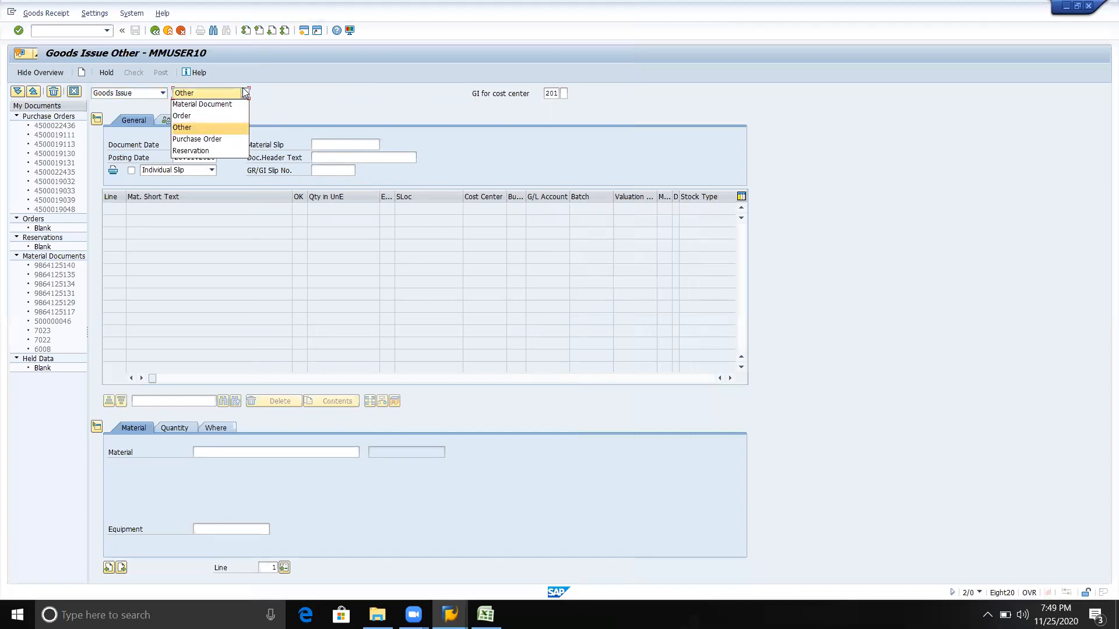
pyautogui.click(220, 140)
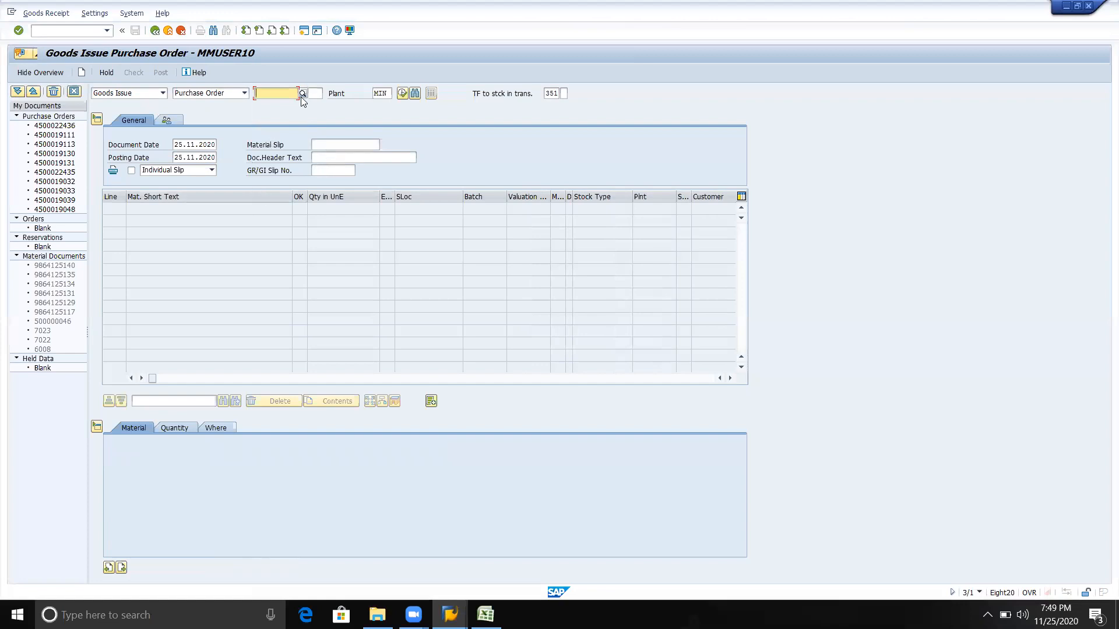
# Try the goods issue again with the last NB order found for the material at plant MIN, and leave MIGO
pyautogui.click(302, 95)
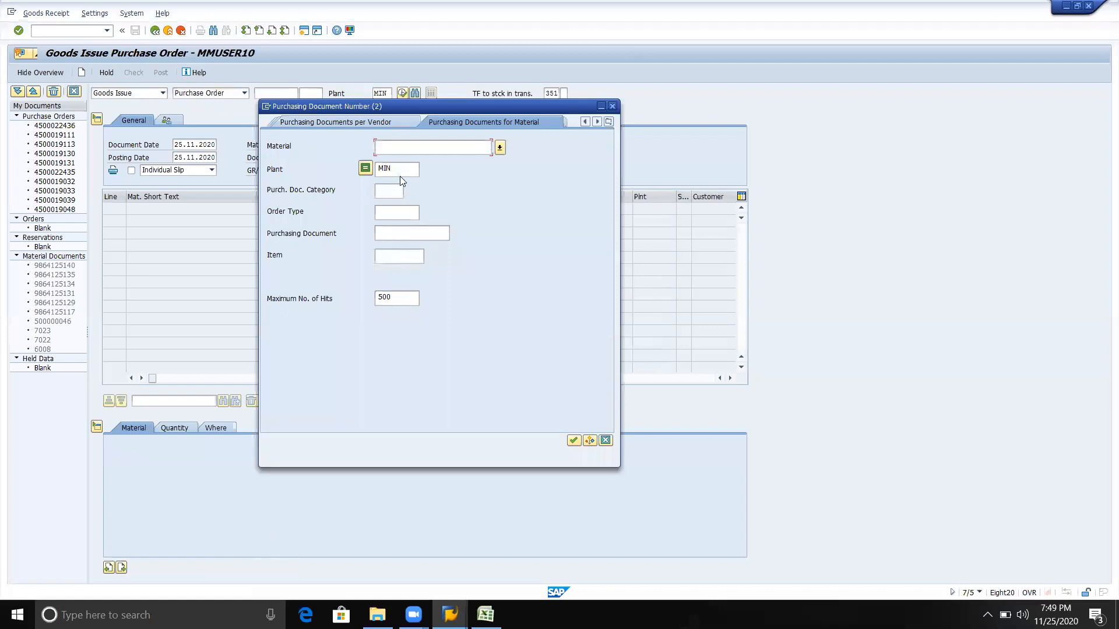
pyautogui.press('Return')
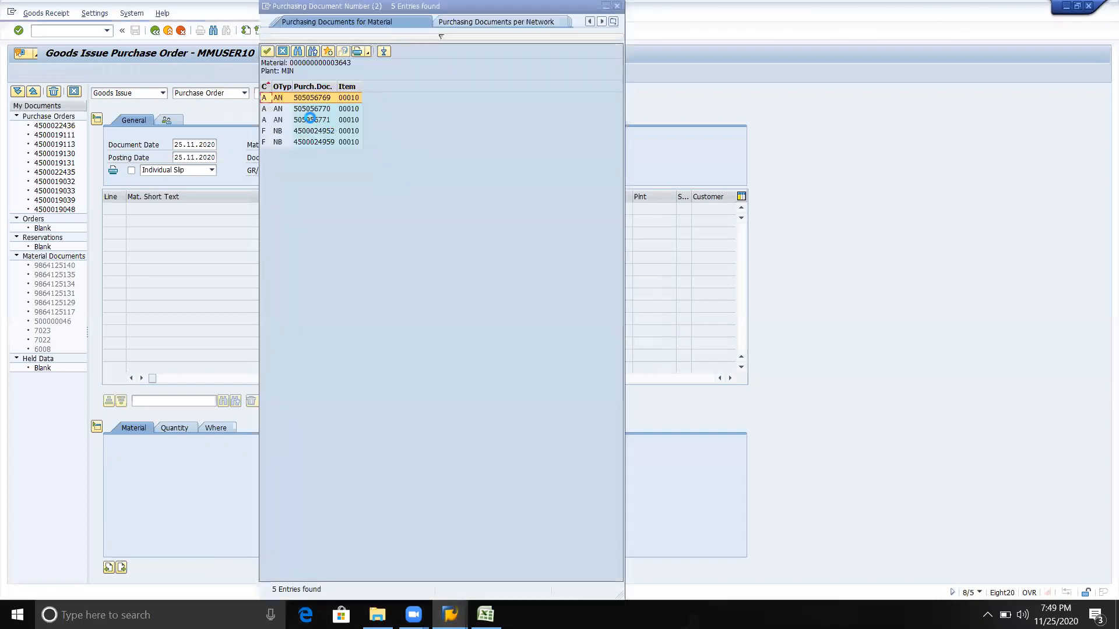
pyautogui.click(312, 142)
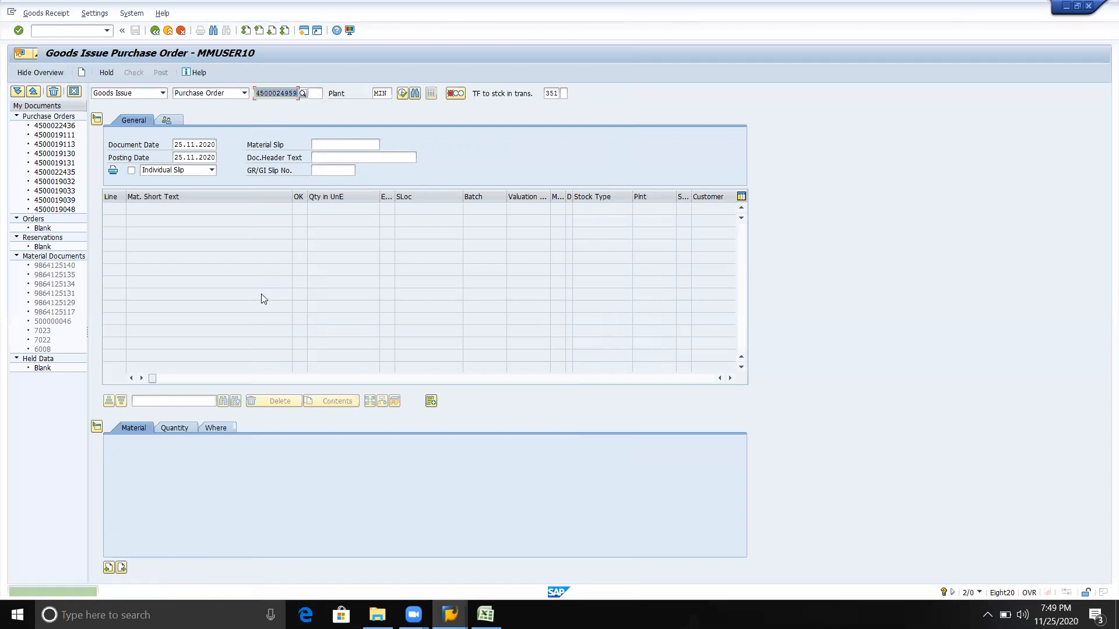
pyautogui.click(155, 31)
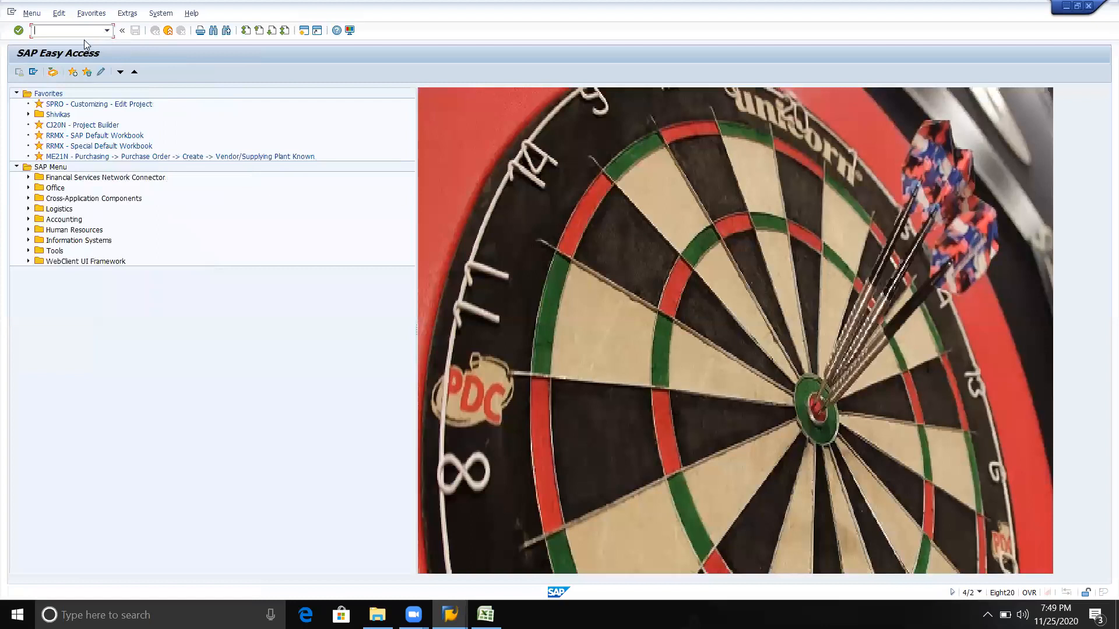
# Open the purchase order release transaction ME29N
pyautogui.click(107, 31)
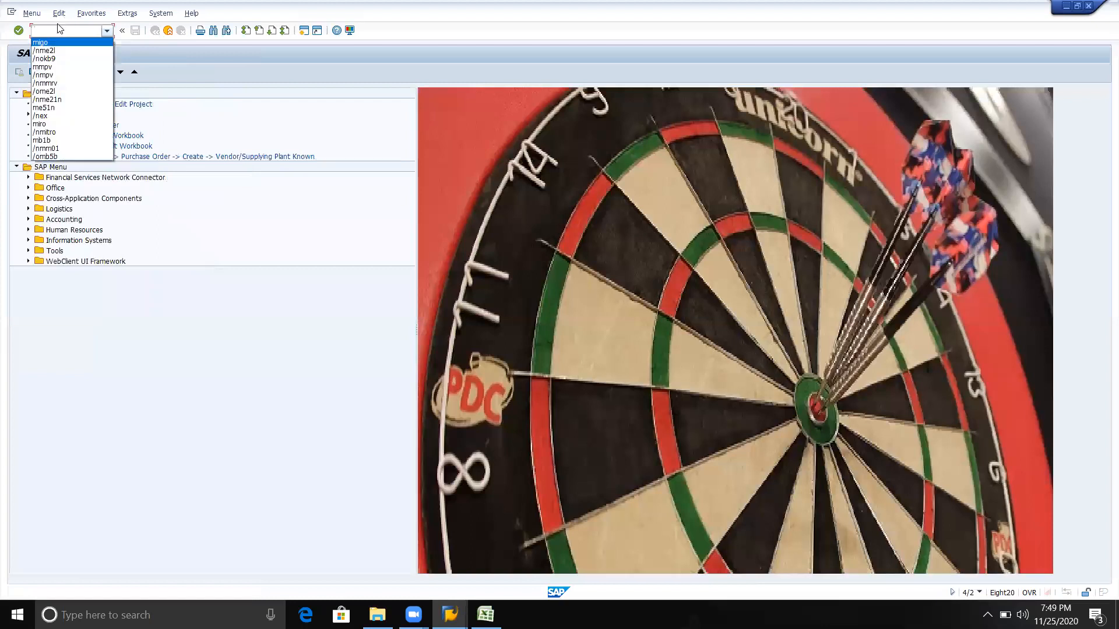
pyautogui.click(56, 31)
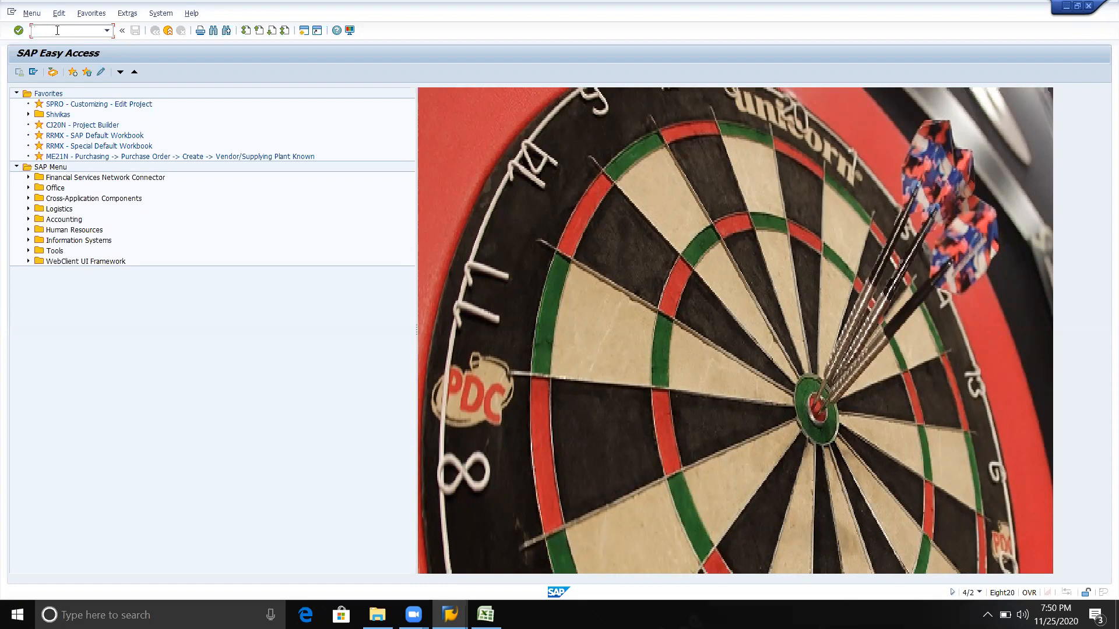
pyautogui.write('me')
pyautogui.write('28')
pyautogui.press('Return')
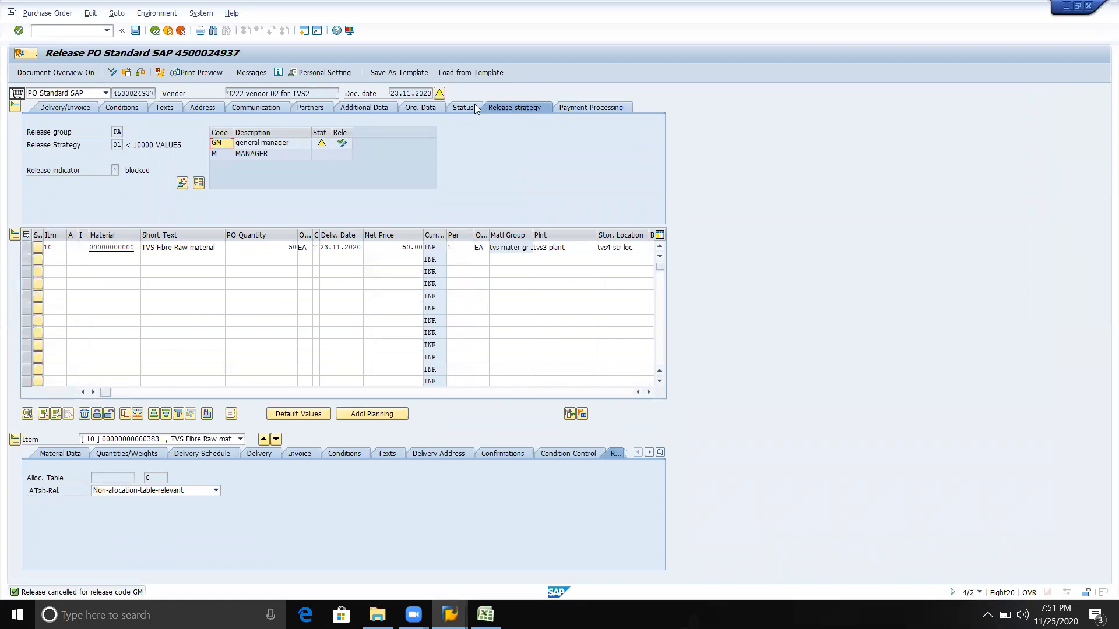
# Release the TVS Fibre Raw material purchase order with release codes GM (general manager) and M (MANAGER)
pyautogui.click(107, 32)
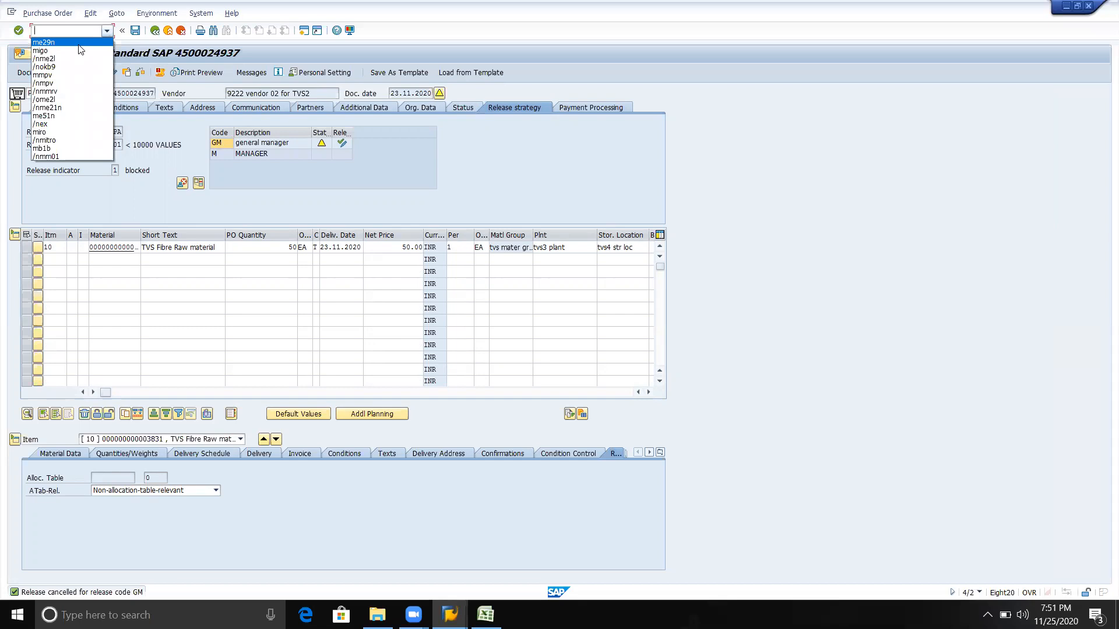
pyautogui.click(189, 139)
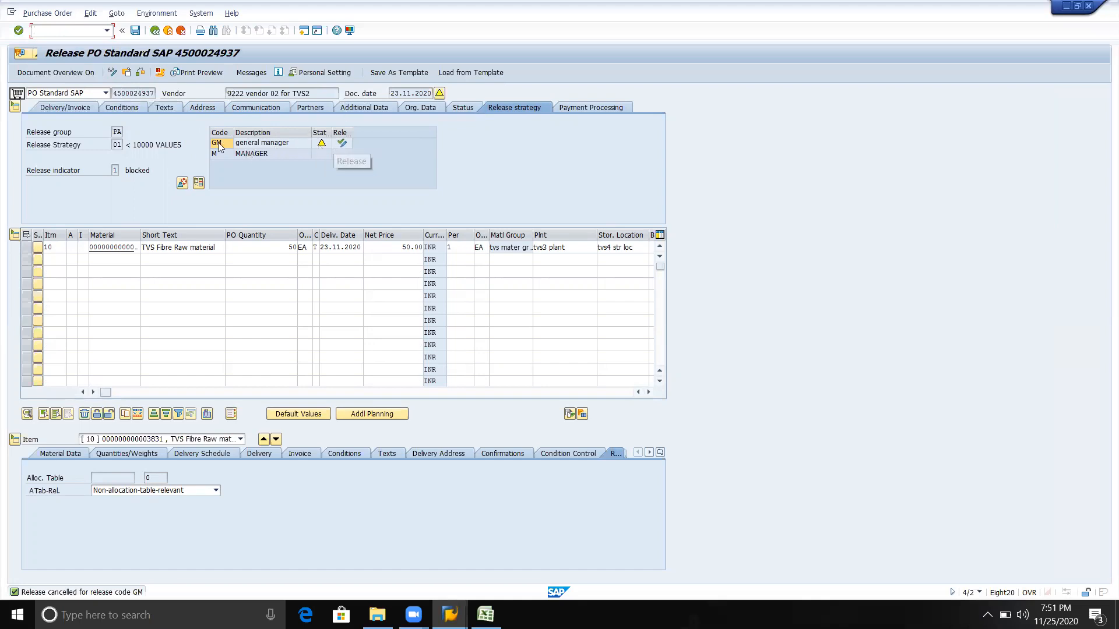
pyautogui.click(343, 145)
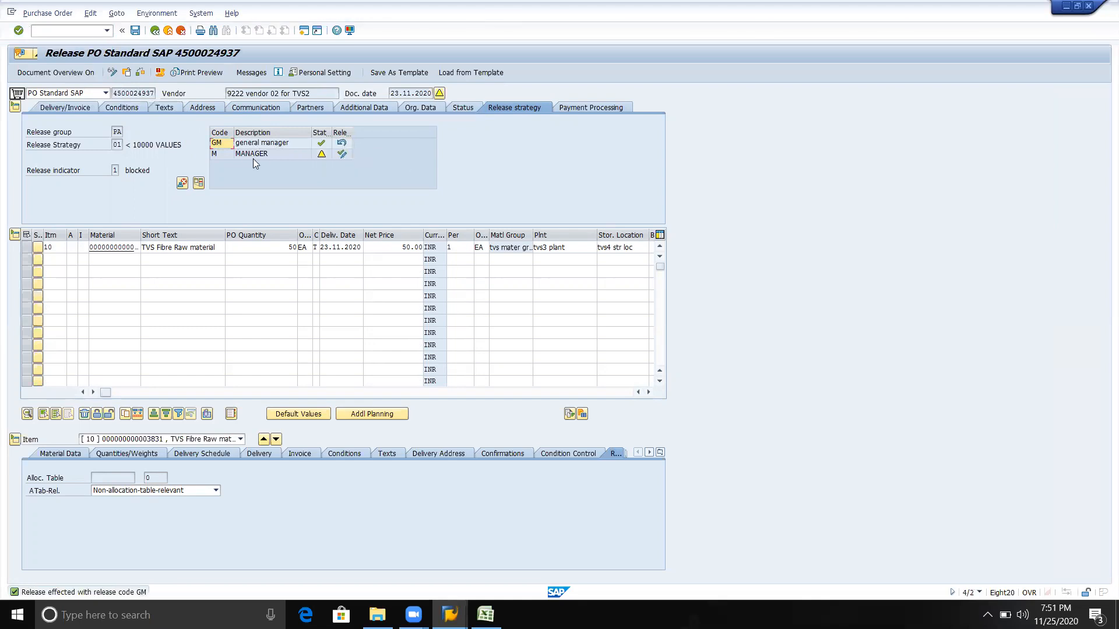
pyautogui.click(342, 155)
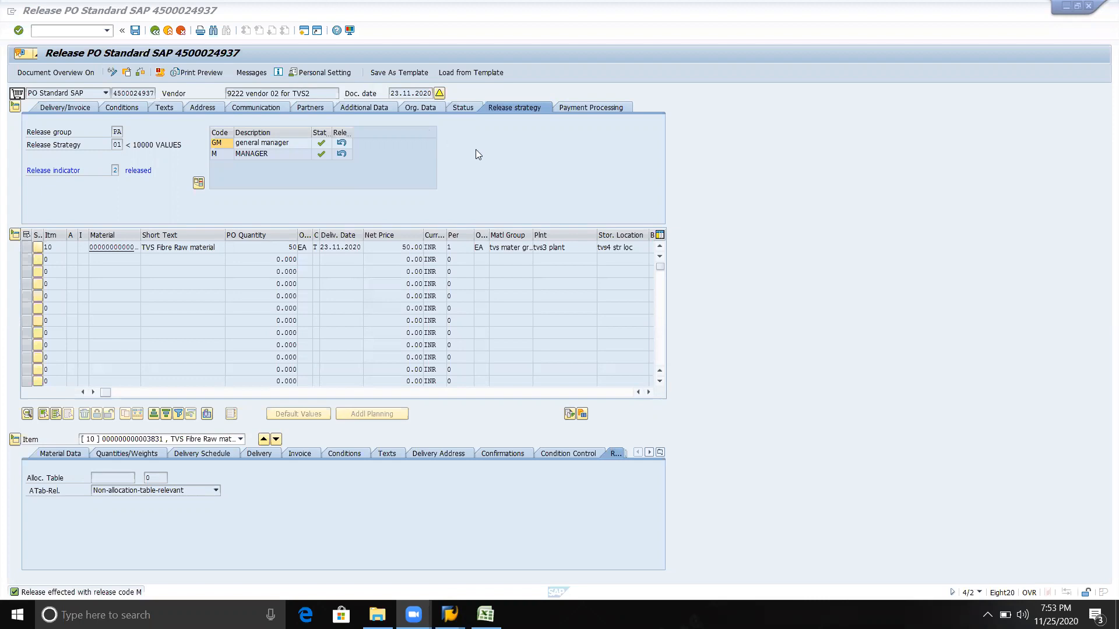
pyautogui.hotkey('alt', 'Tab')
pyautogui.hotkey('alt', 'Tab')
pyautogui.hotkey('alt', 'Tab')
pyautogui.hotkey('alt', 'shift', 'Tab')
pyautogui.hotkey('alt', 'shift', 'Tab')
pyautogui.hotkey('alt', 'shift', 'Tab')
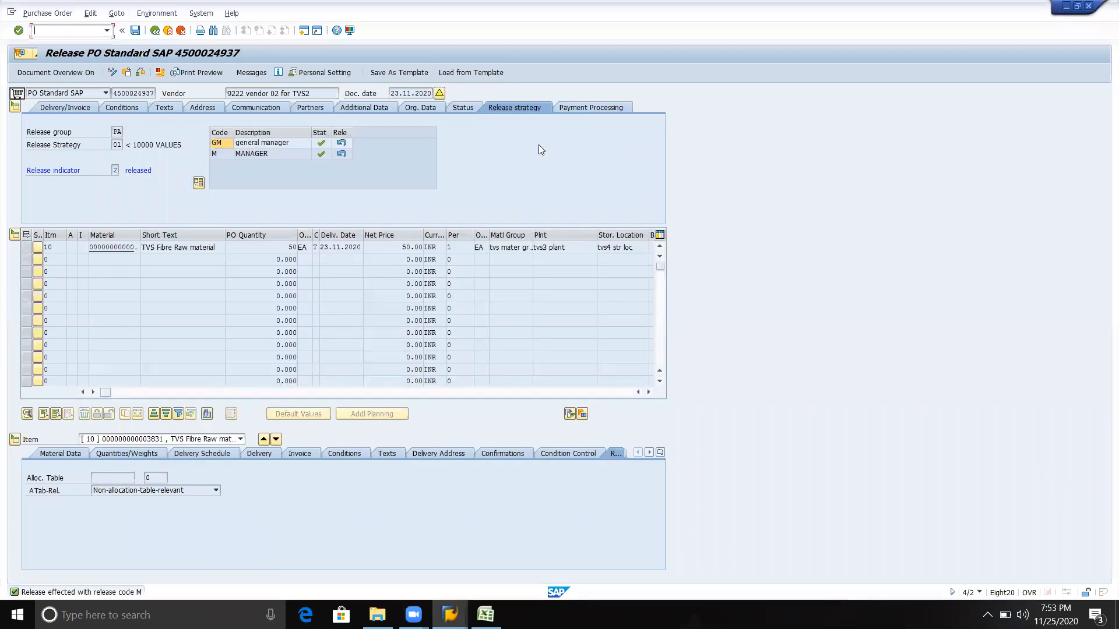
# Open MIGO in a second session for the goods issue, and return to the purchase order release session
pyautogui.click(304, 30)
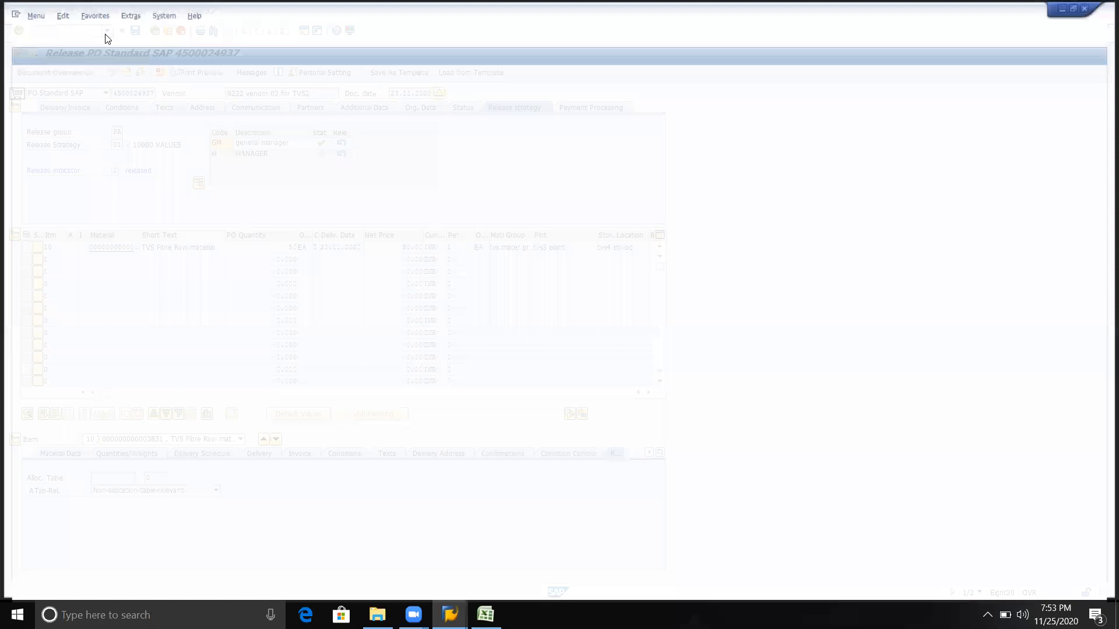
pyautogui.click(107, 31)
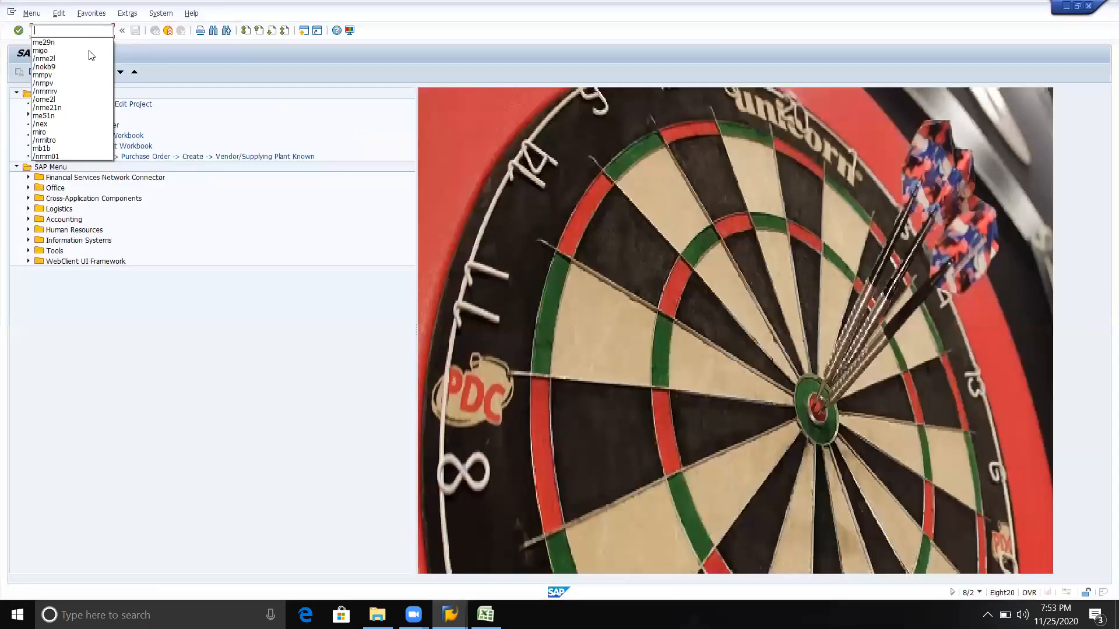
pyautogui.write('4')
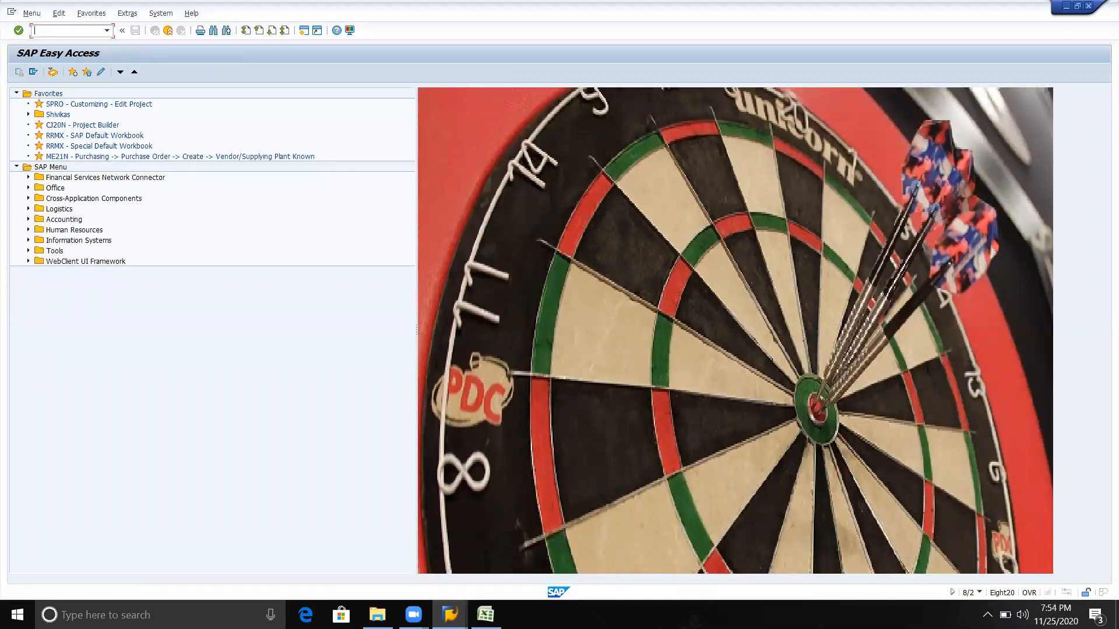
pyautogui.click(107, 31)
pyautogui.click(76, 51)
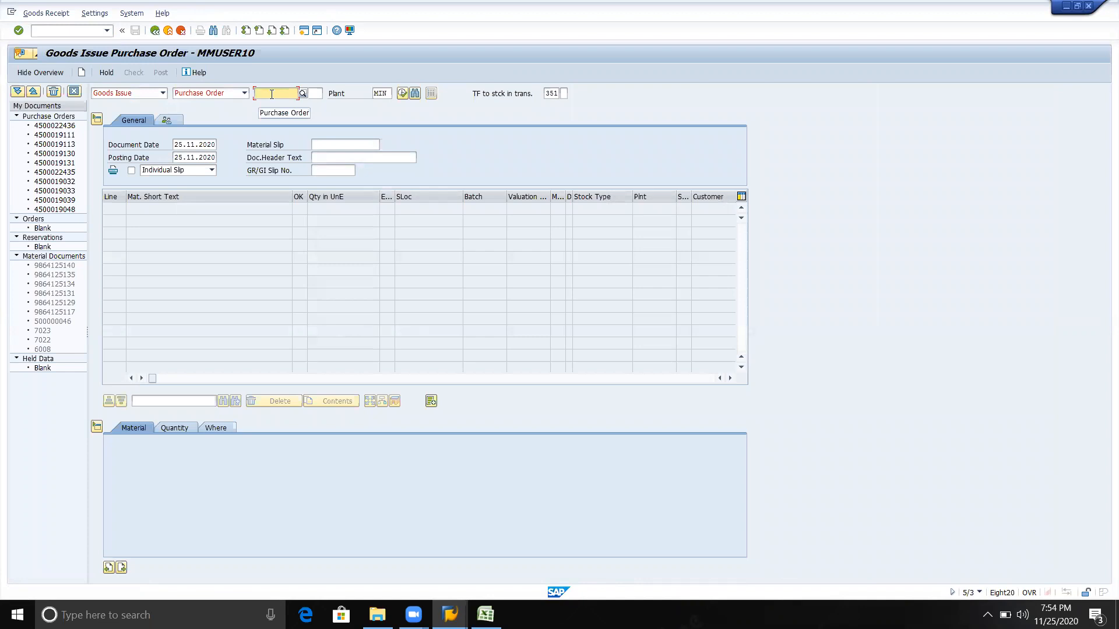
pyautogui.click(388, 96)
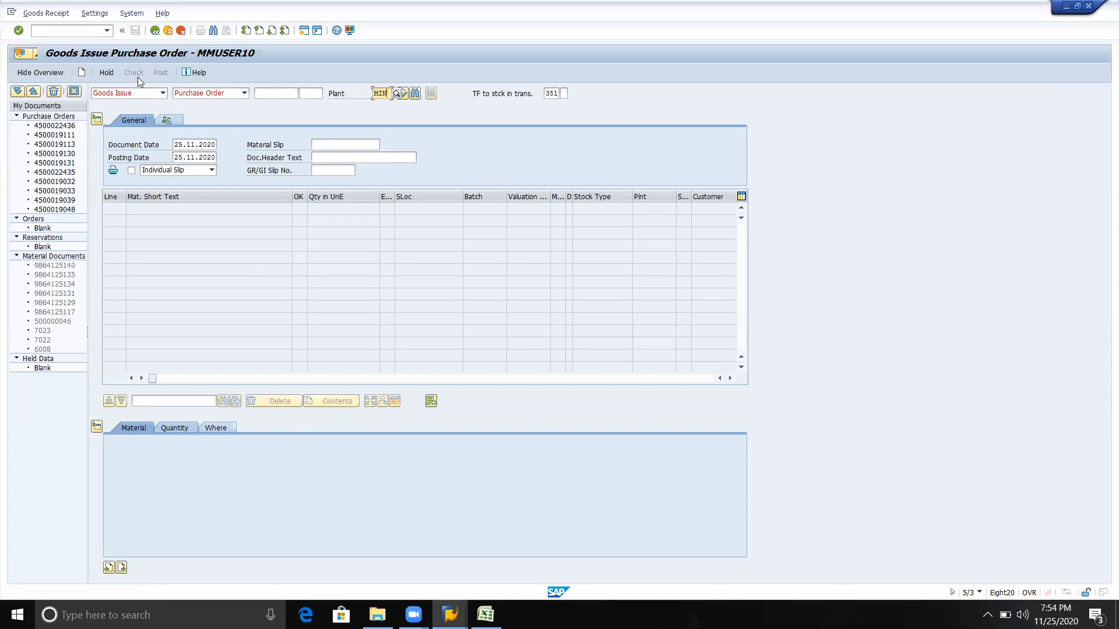
pyautogui.hotkey('alt', 'Tab')
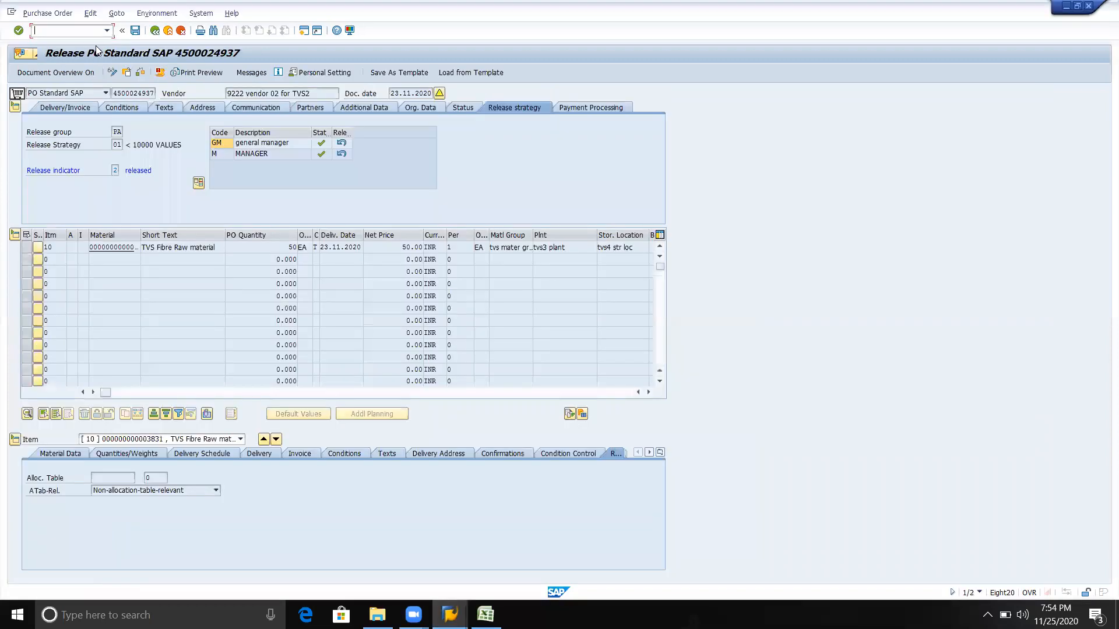
# Cancel the releases for codes M (MANAGER) and GM (general manager), and release the order again with both codes
pyautogui.click(107, 31)
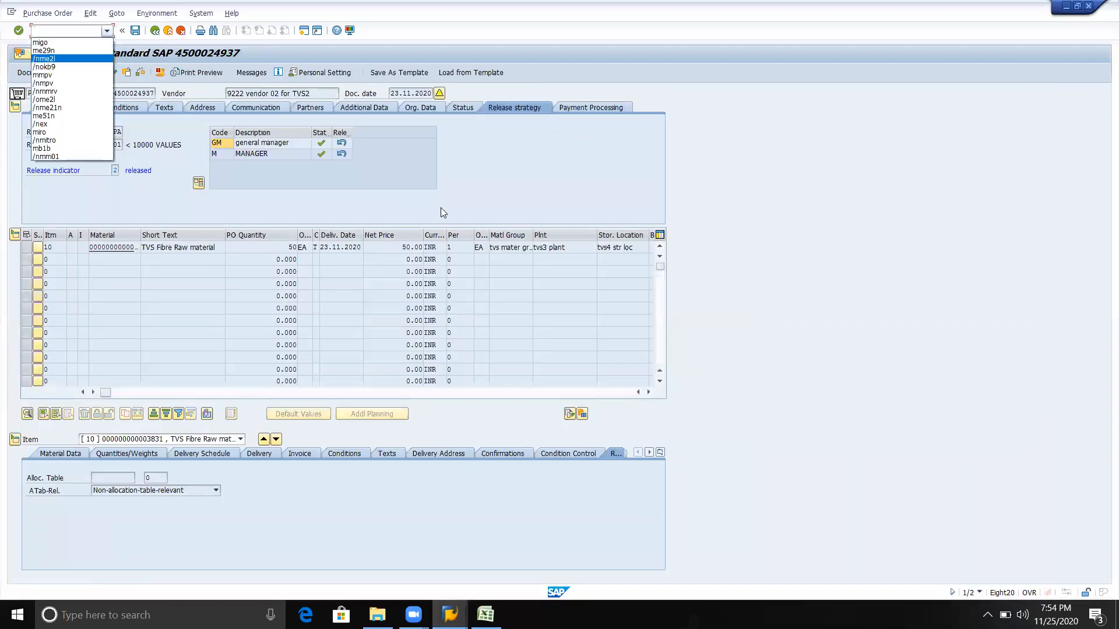
pyautogui.click(457, 198)
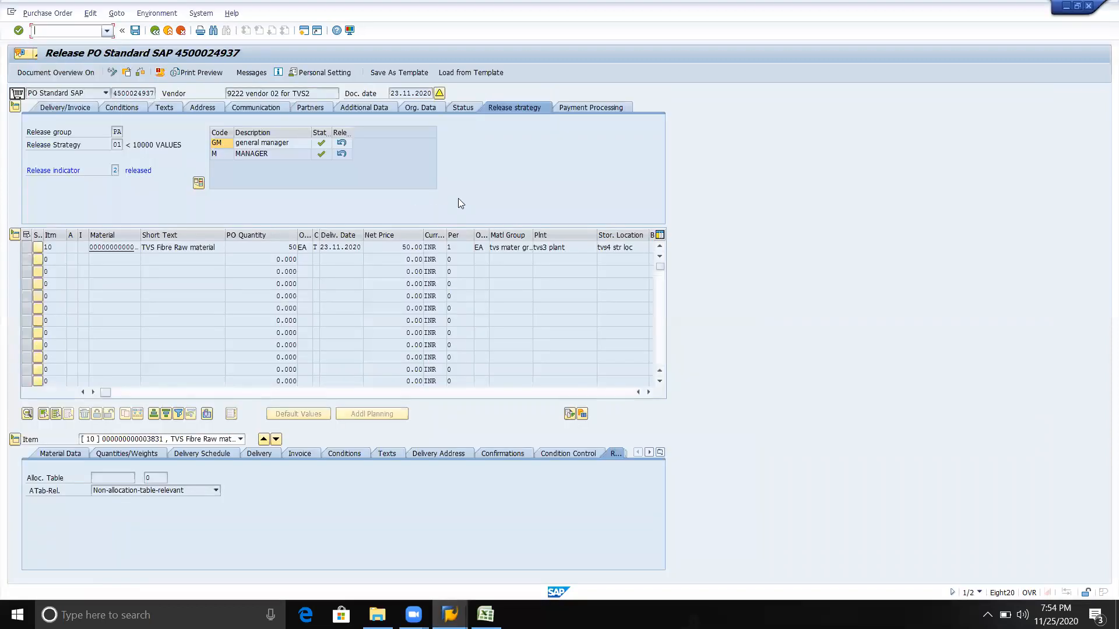
pyautogui.click(343, 153)
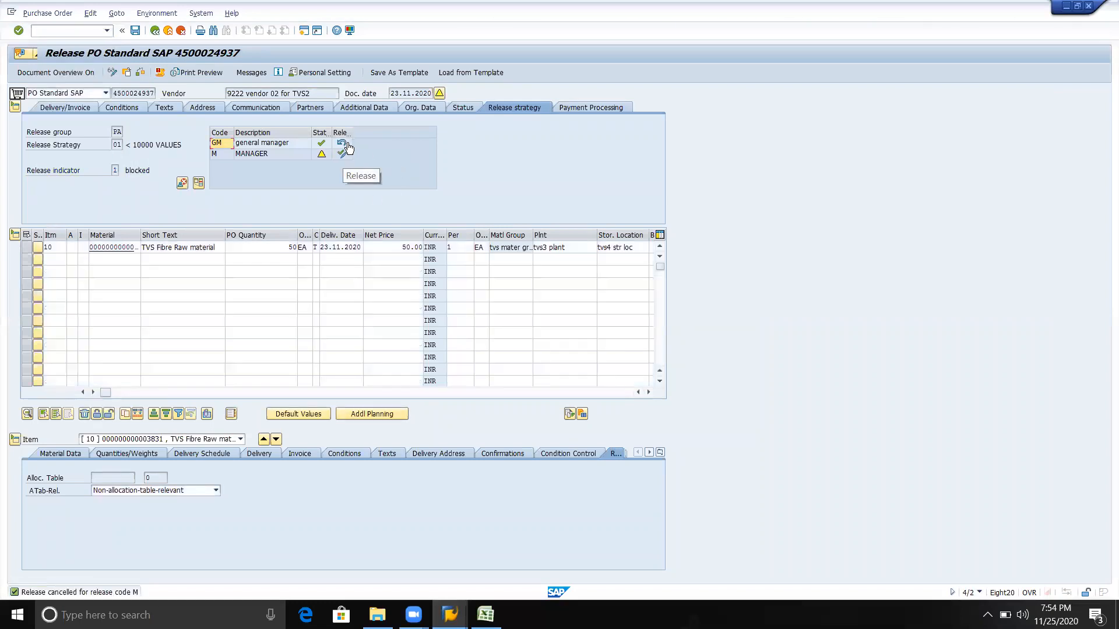
pyautogui.click(343, 144)
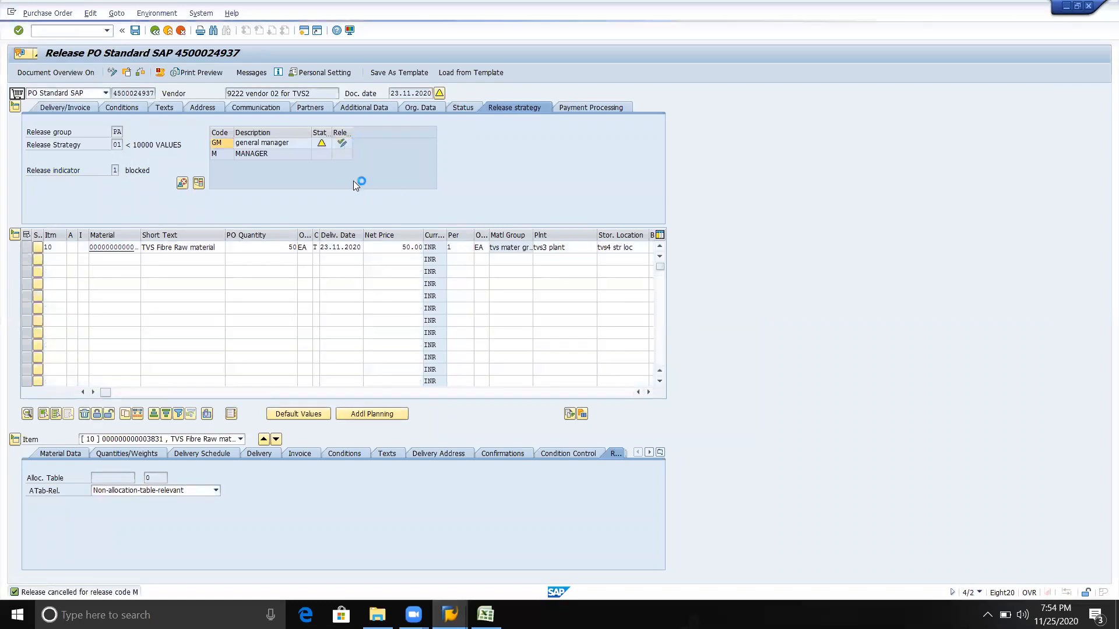
pyautogui.click(343, 146)
pyautogui.click(341, 154)
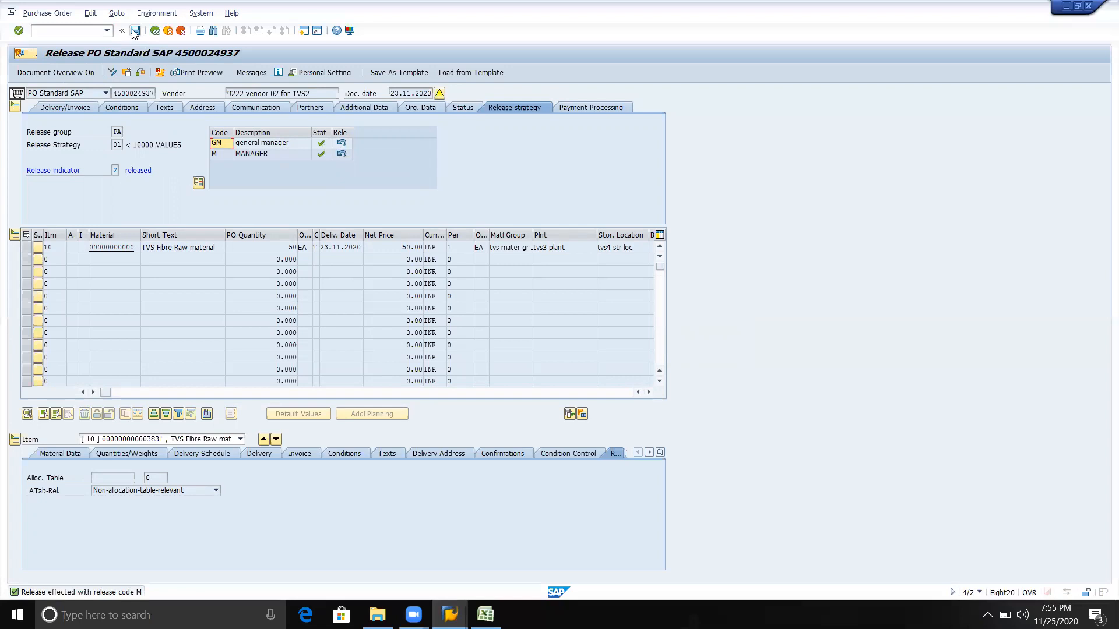
# Search for another purchase order by material 3643 at plant MIN and select the last NB order found
pyautogui.hotkey('alt', 'Tab')
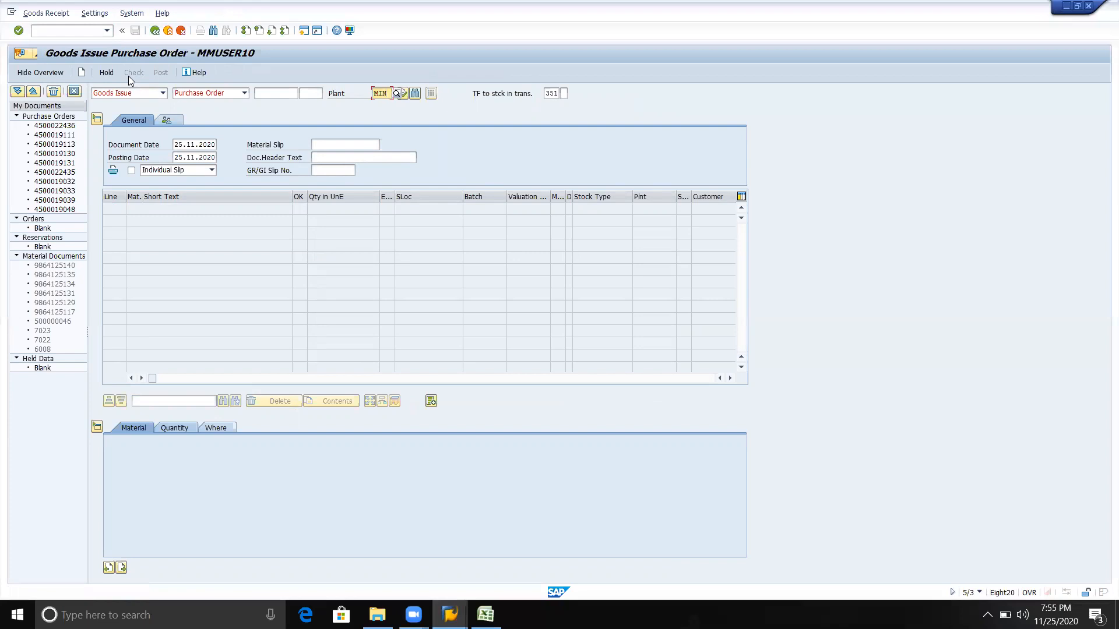
pyautogui.hotkey('alt', 'Tab')
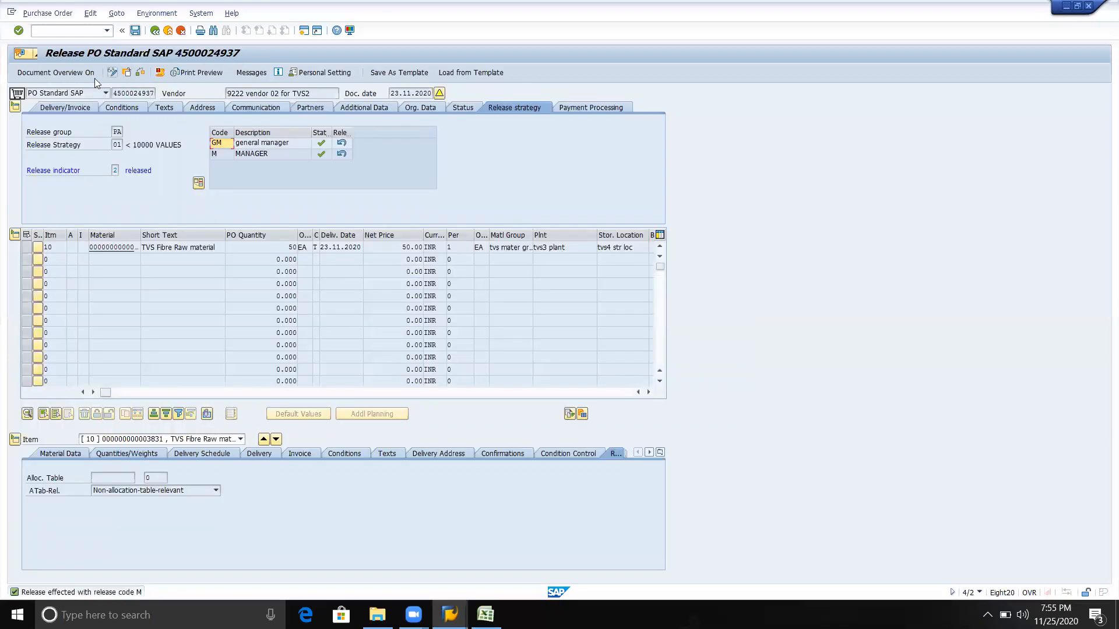
pyautogui.click(127, 72)
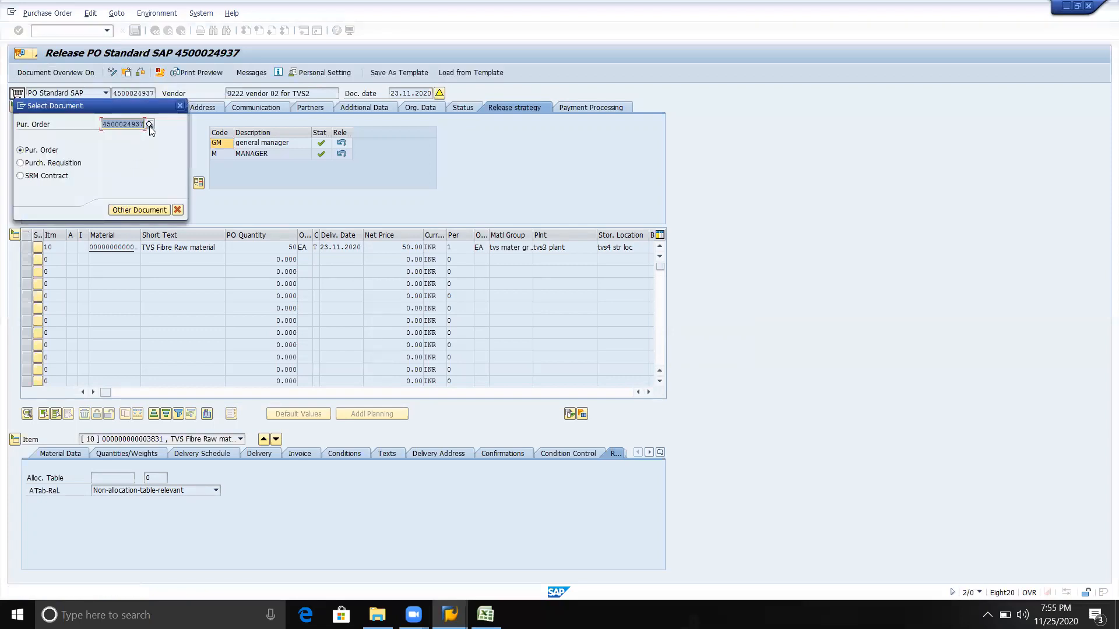
pyautogui.press('Return')
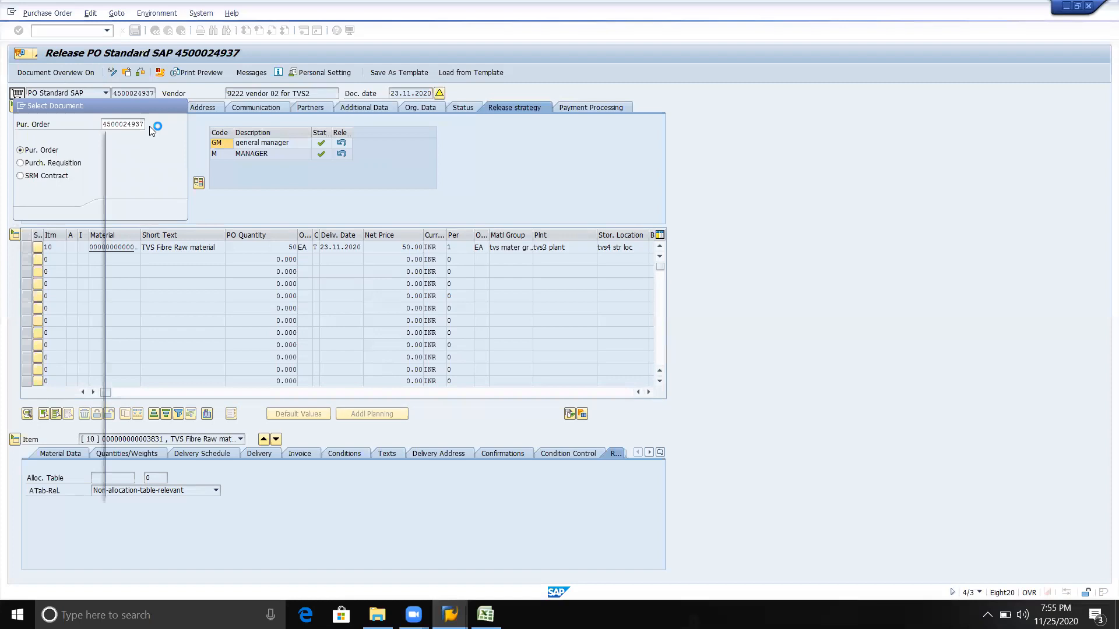
pyautogui.click(257, 204)
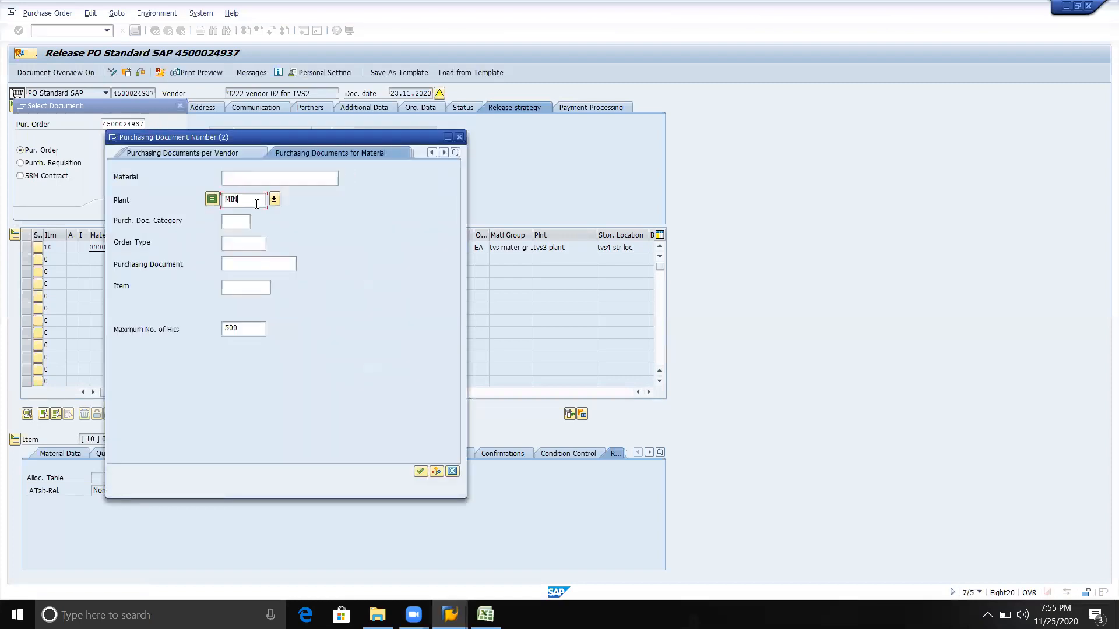
pyautogui.press('Return')
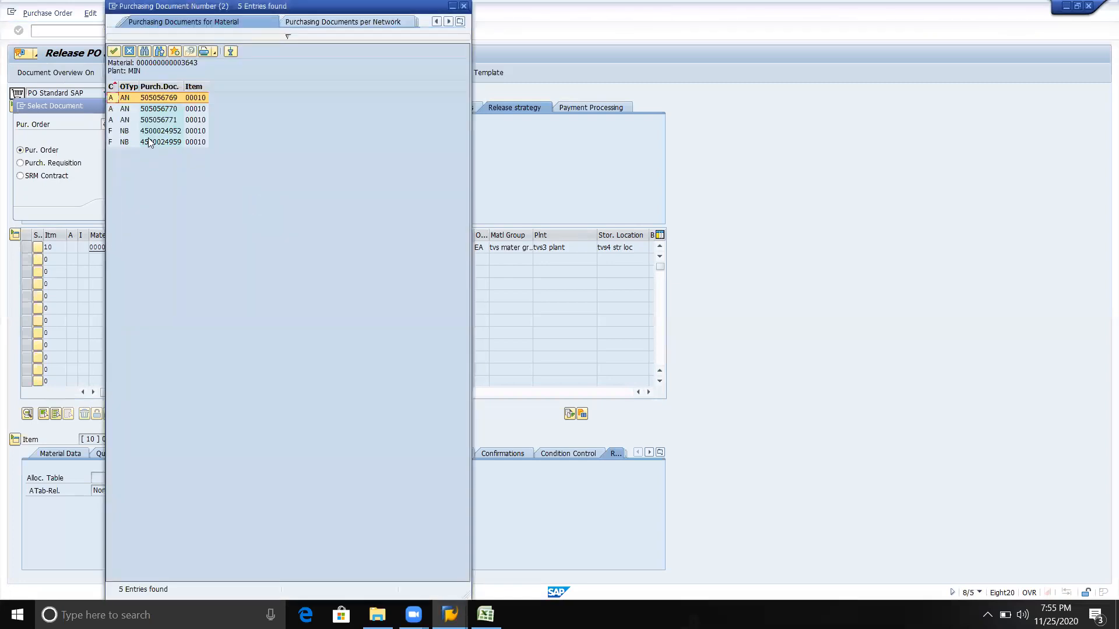
pyautogui.doubleClick(150, 141)
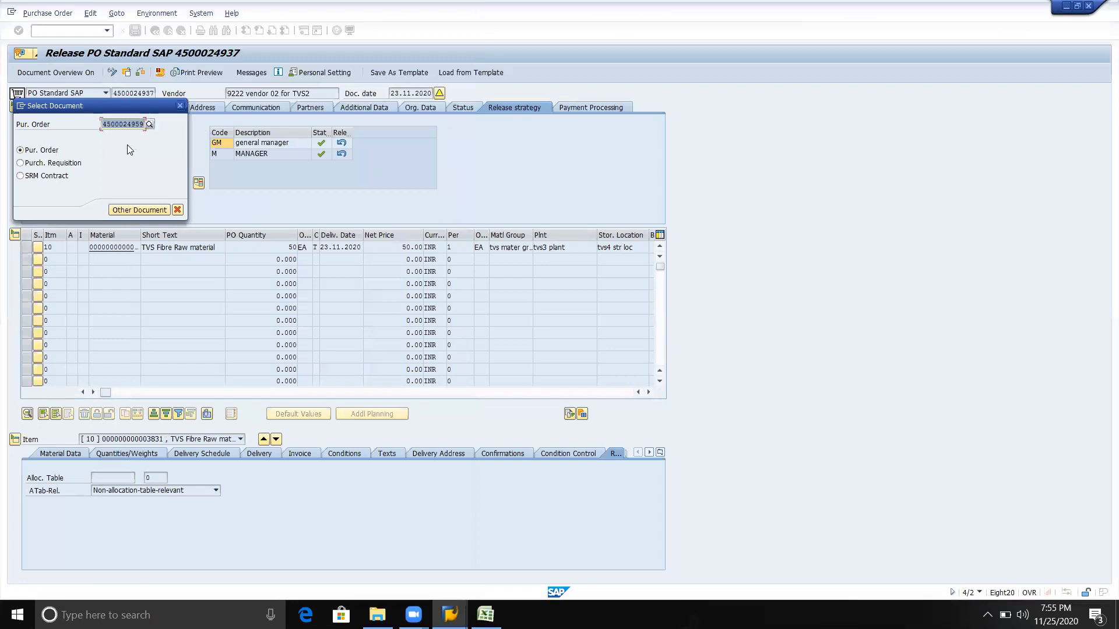
# Load the selected purchase order, saving the released TVS Fibre Raw material order first despite the system messages
pyautogui.press('Return')
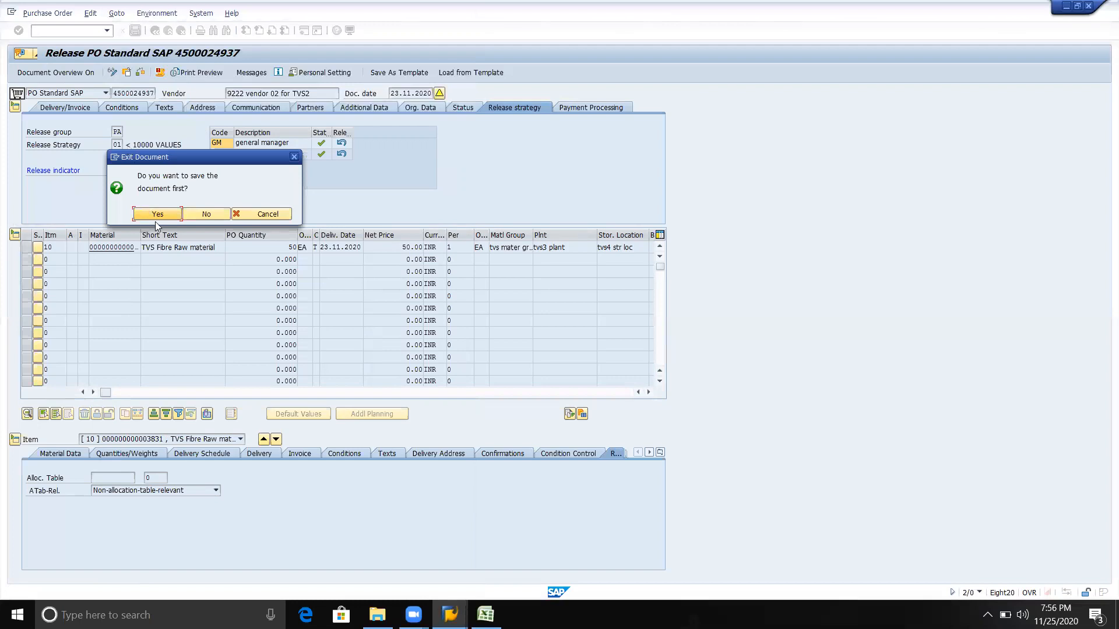
pyautogui.click(163, 216)
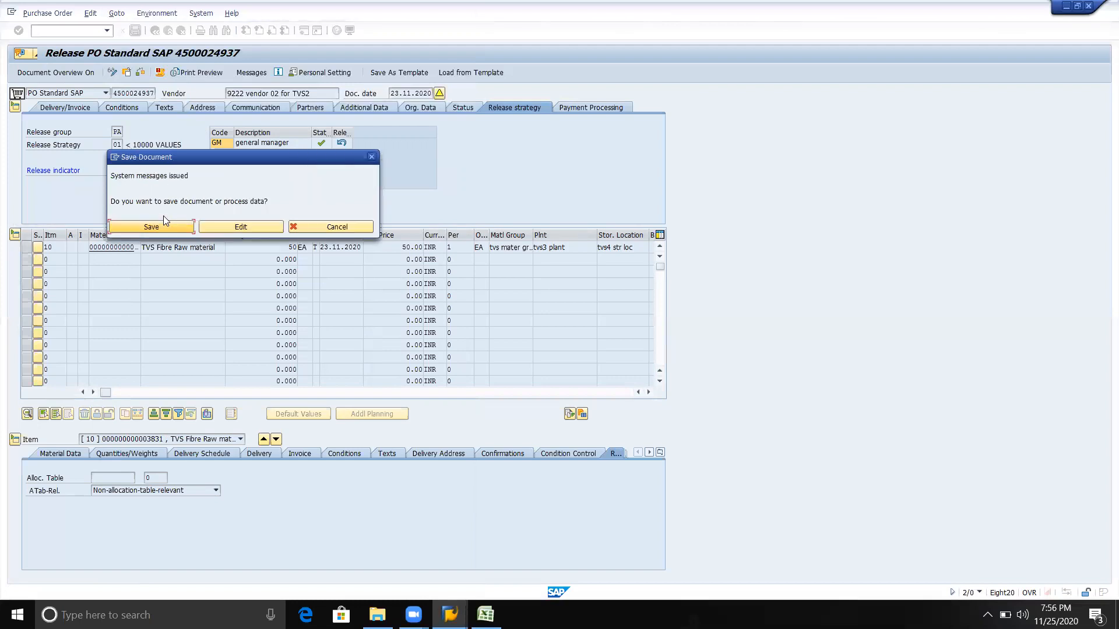
pyautogui.click(157, 227)
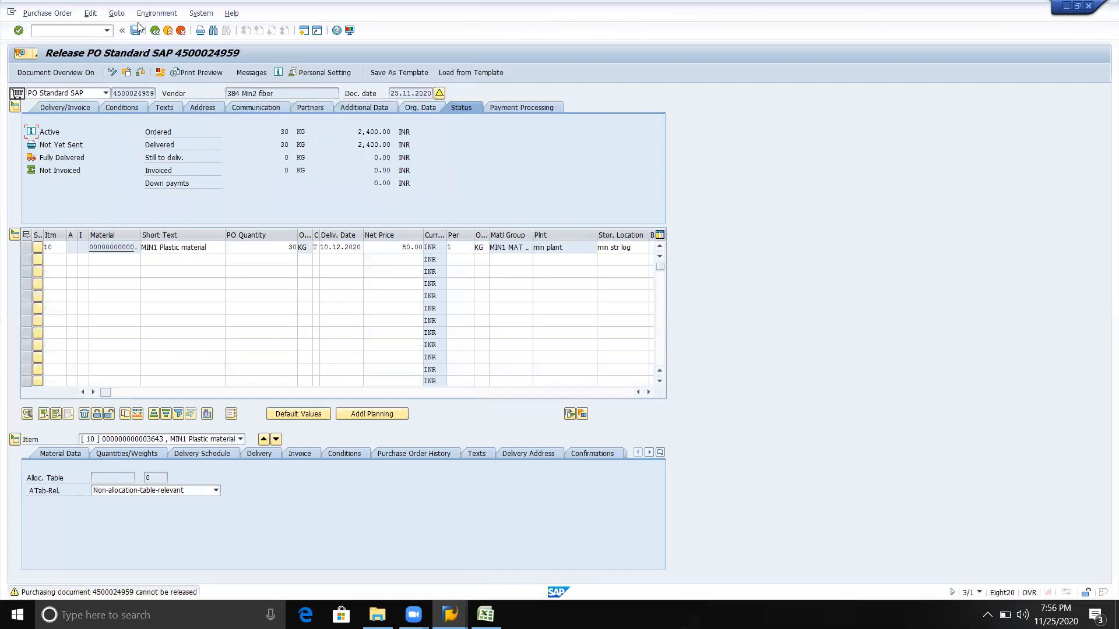
# Leave the purchase order release transaction and open MIGO
pyautogui.click(156, 31)
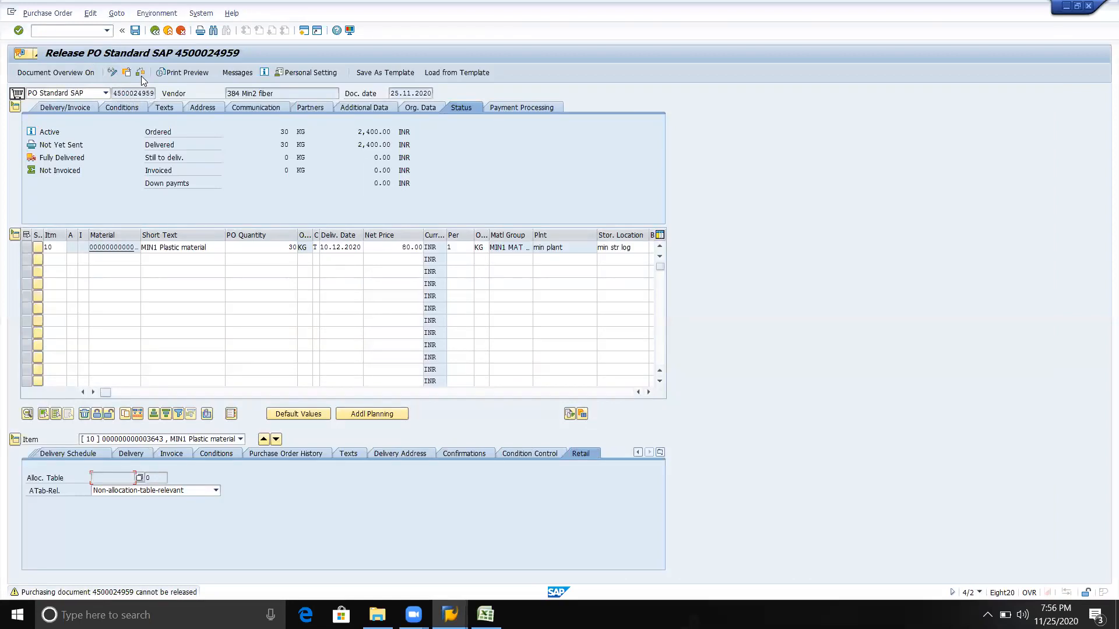
pyautogui.click(154, 34)
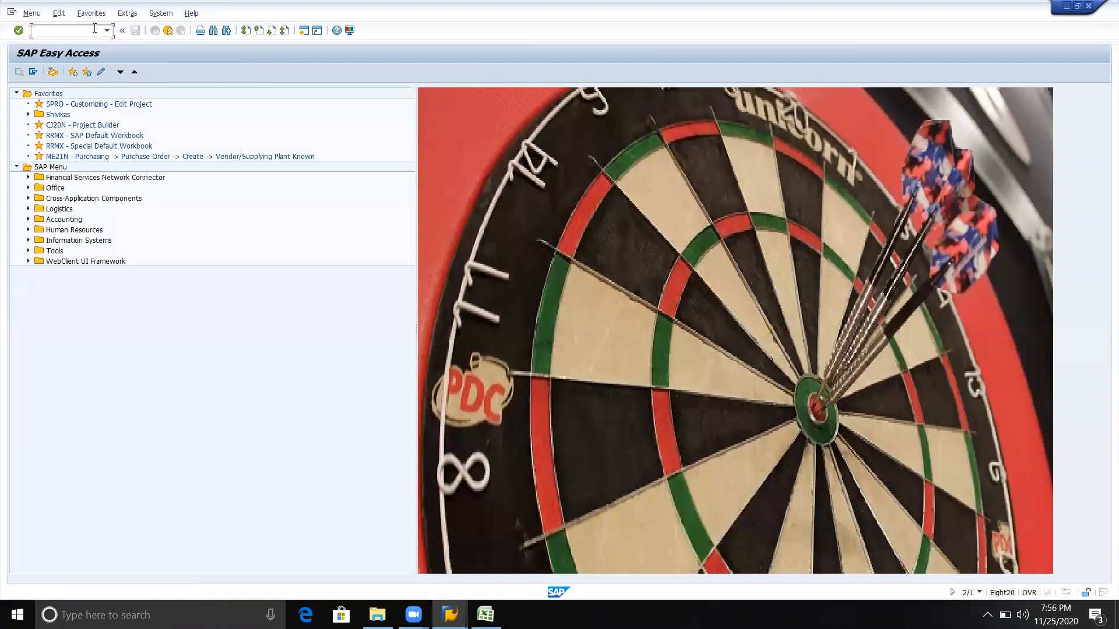
pyautogui.write('migo')
pyautogui.press('Return')
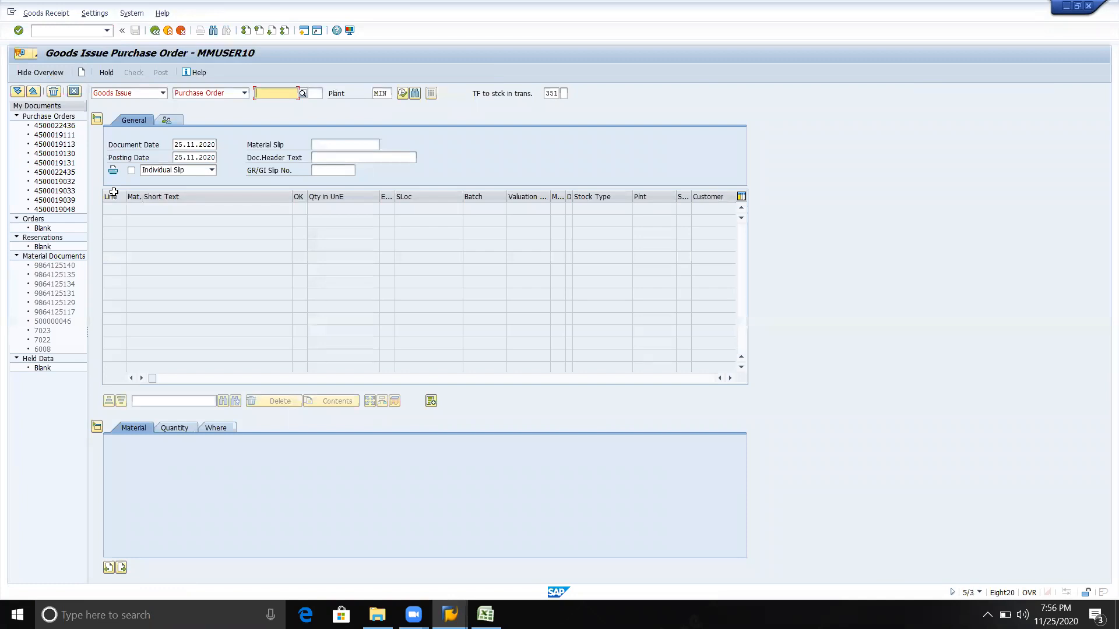
# Change the goods issue's reference document to Other, and collapse and reopen the item detail data
pyautogui.click(244, 93)
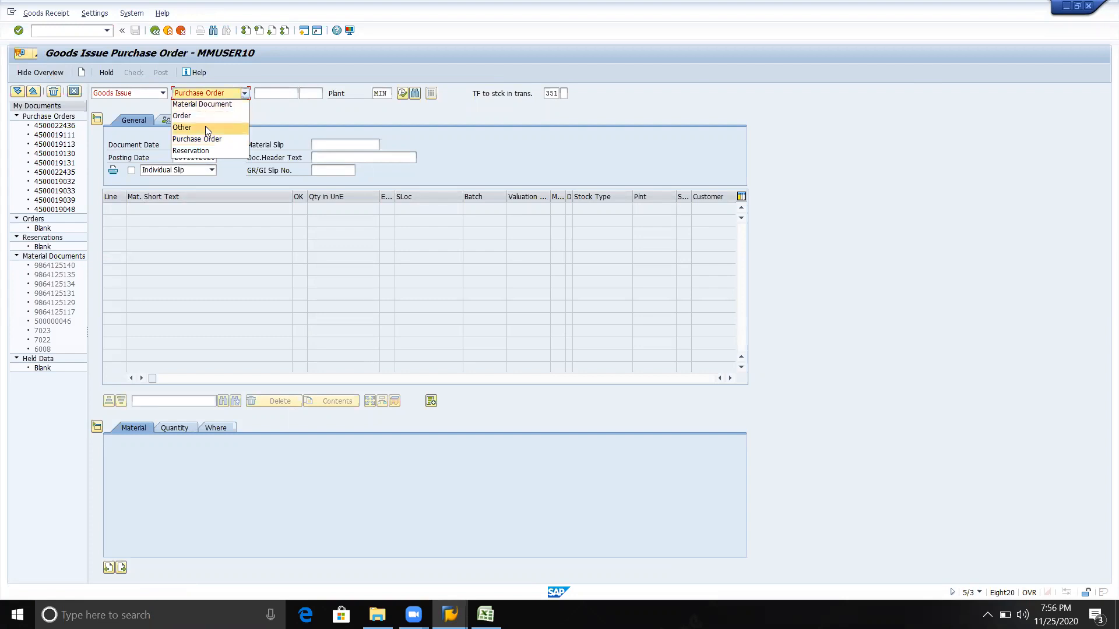
pyautogui.click(205, 127)
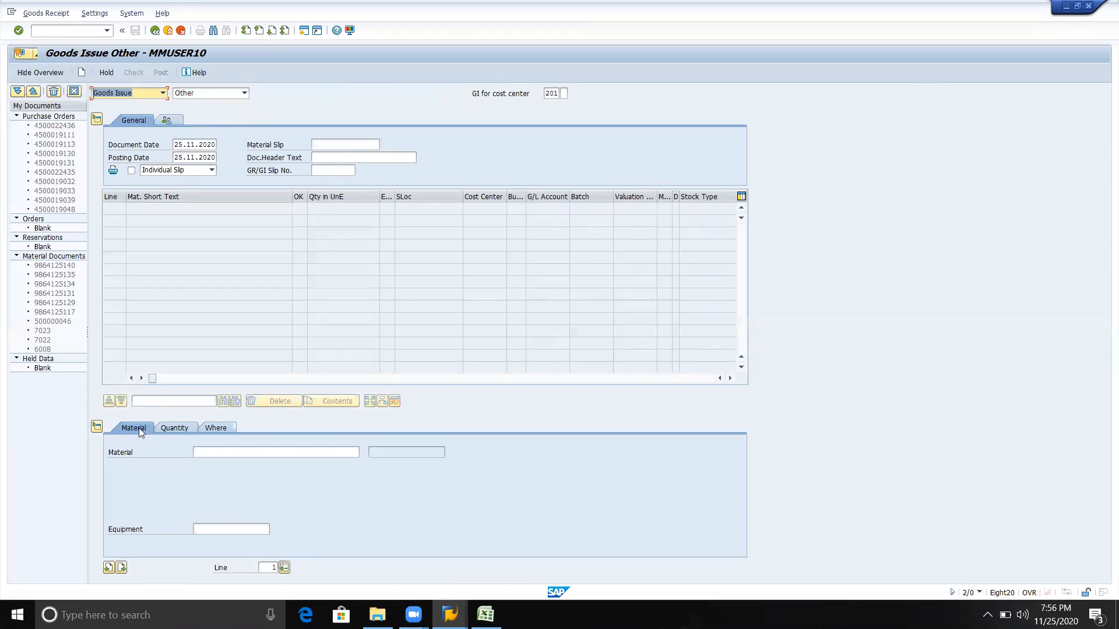
pyautogui.click(209, 449)
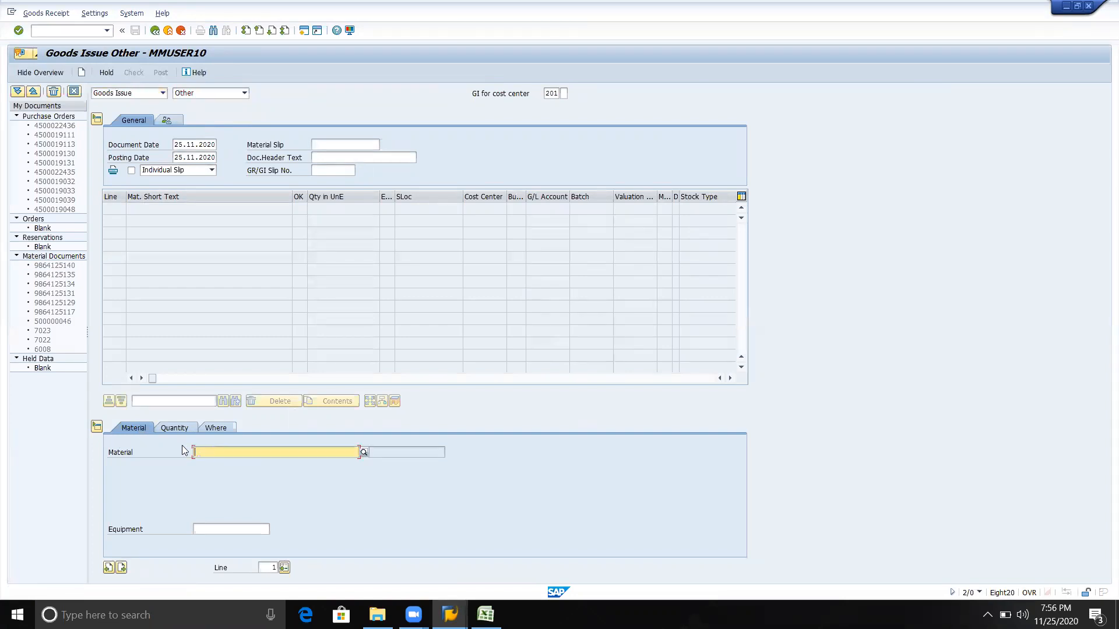
pyautogui.click(96, 427)
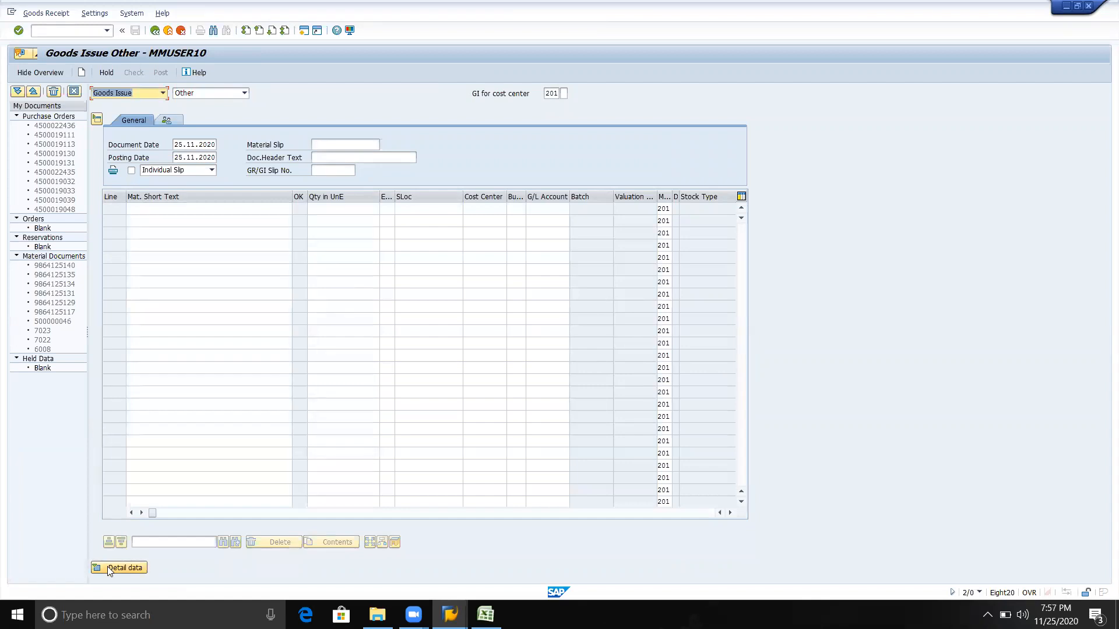
pyautogui.click(108, 568)
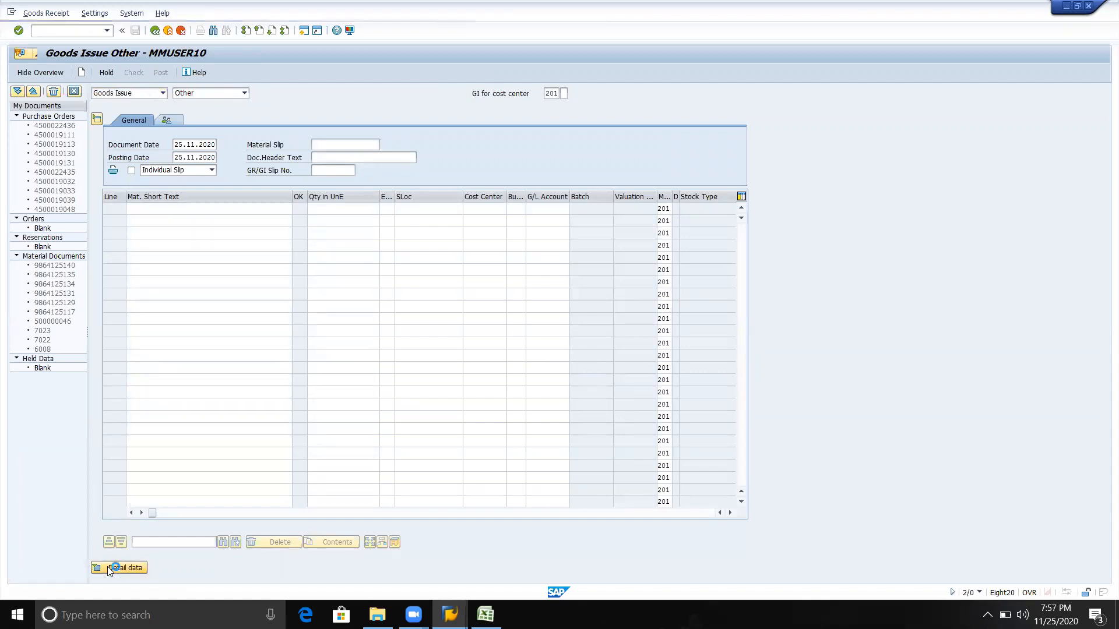
# Fill in the copied material number for the goods issue item and set its quantity to 50
pyautogui.click(223, 453)
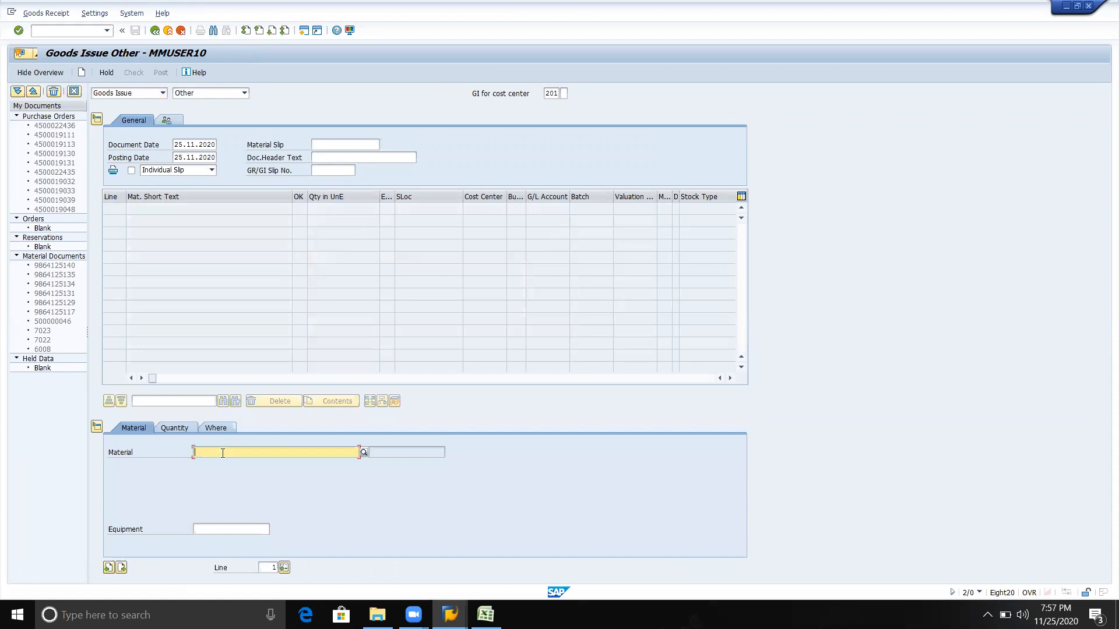
pyautogui.hotkey('ctrl', 'v')
pyautogui.click(177, 429)
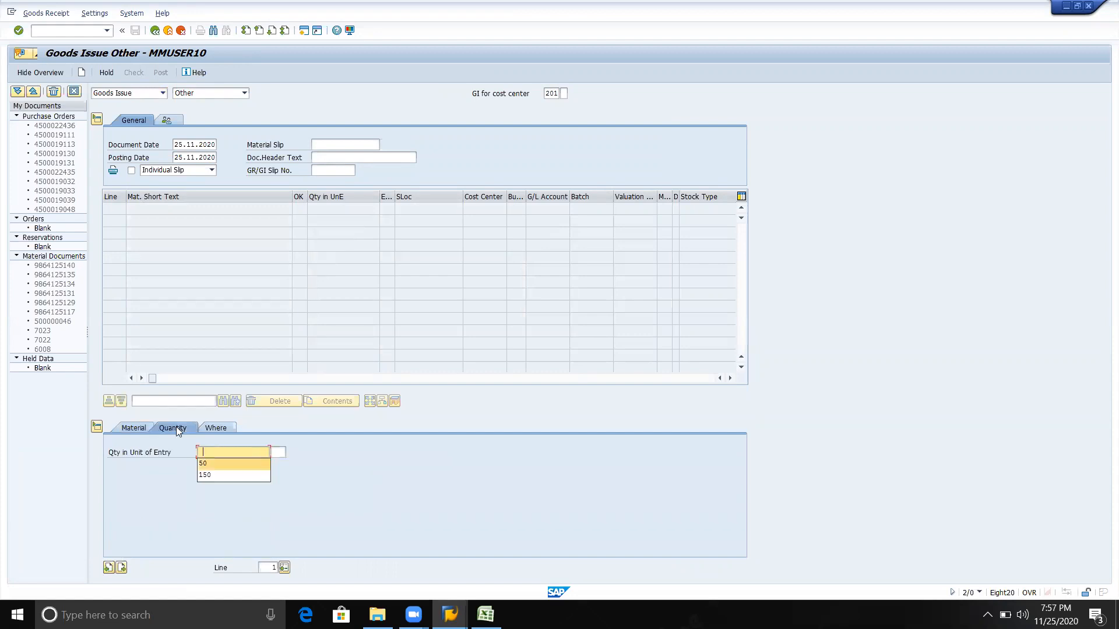
pyautogui.press('Return')
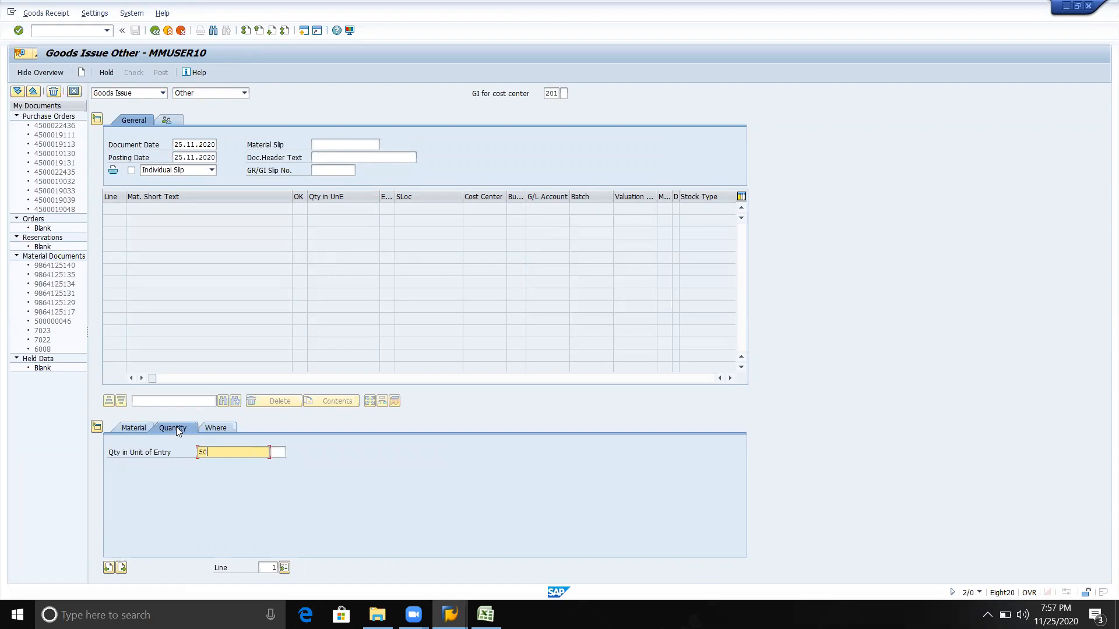
# Set the goods issue item's plant to MIN and its storage location to MIN, and run a check on the document
pyautogui.click(218, 429)
pyautogui.click(201, 478)
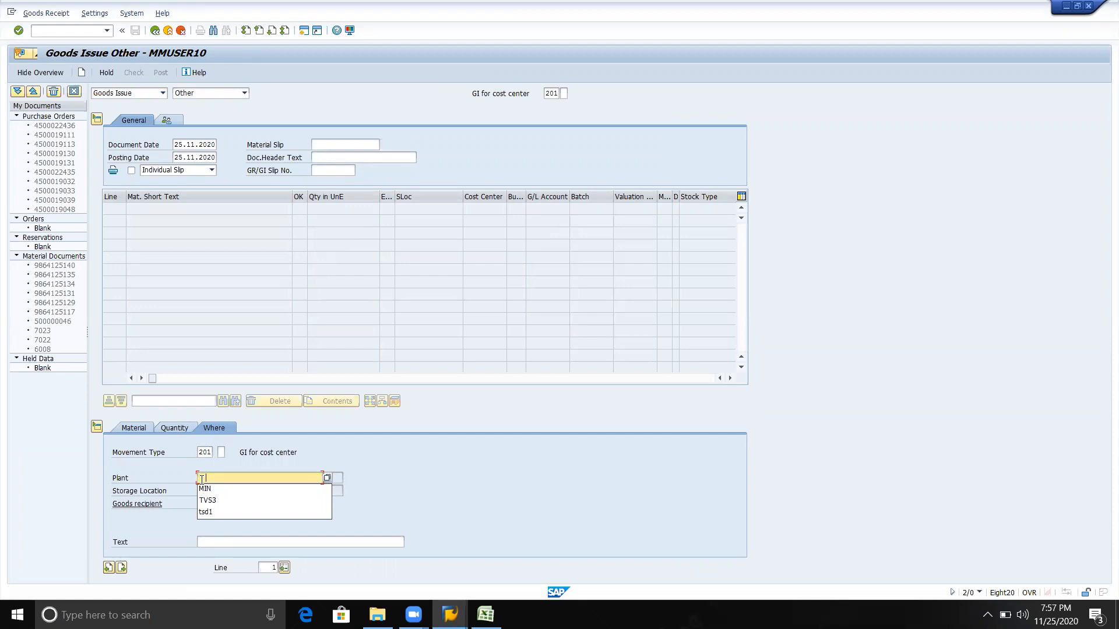
pyautogui.write('100')
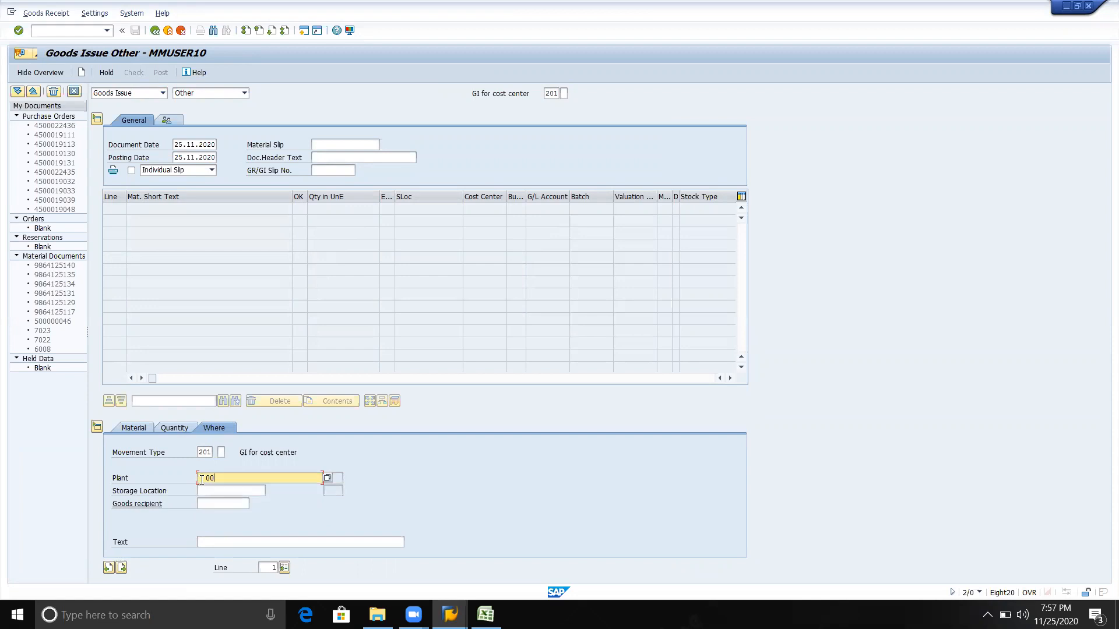
pyautogui.press('BackSpace')
pyautogui.press('BackSpace')
pyautogui.press('BackSpace')
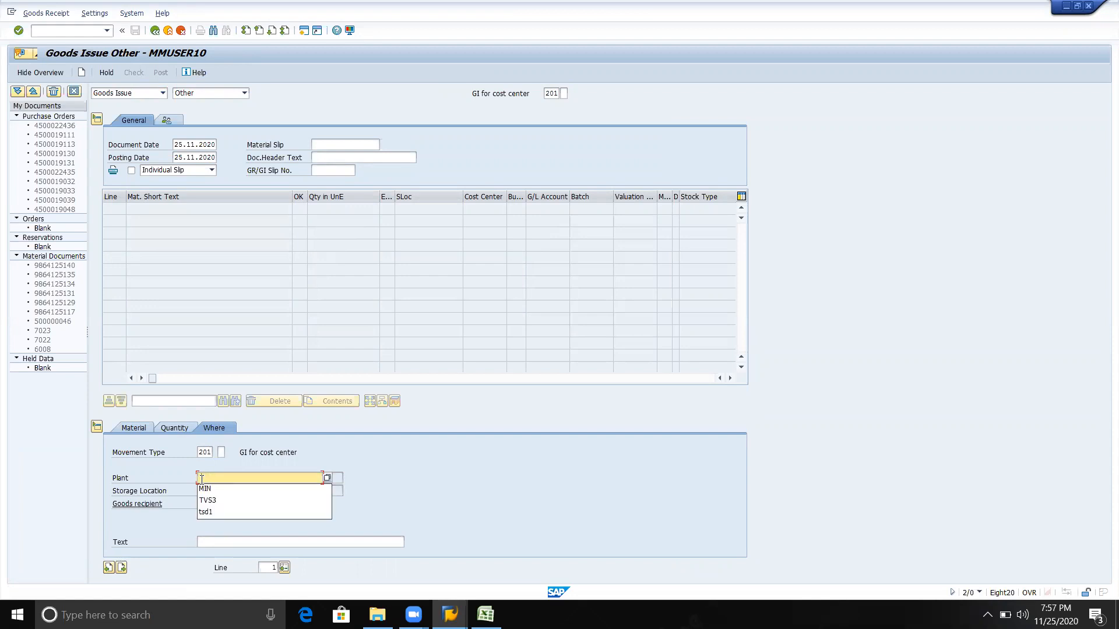
pyautogui.press('Down')
pyautogui.press('Tab')
pyautogui.press('Down')
pyautogui.press('Return')
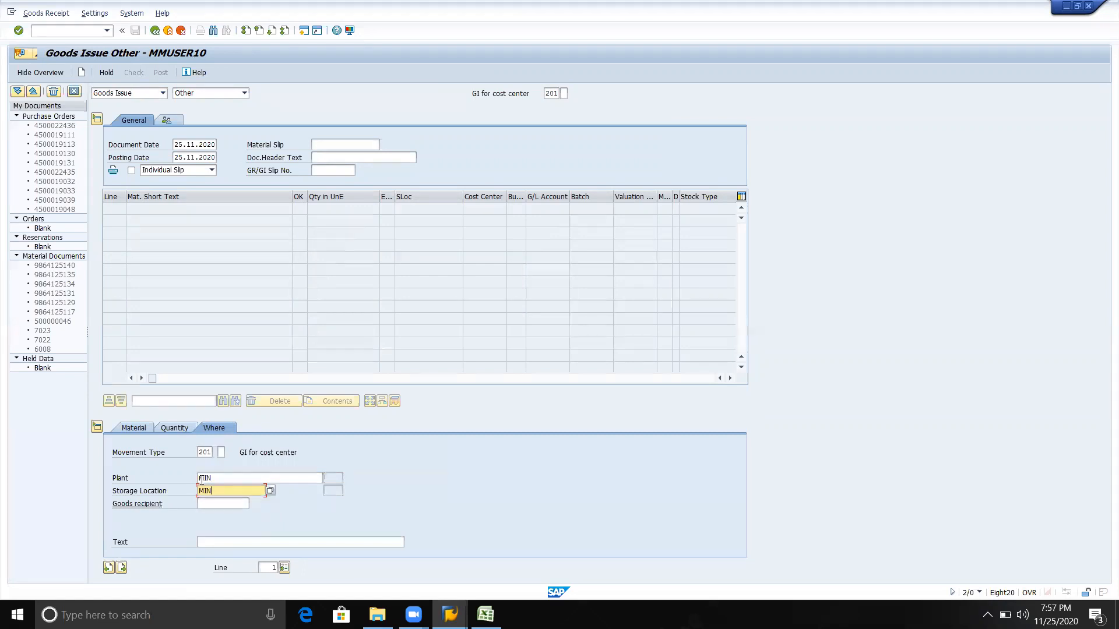
pyautogui.press('Return')
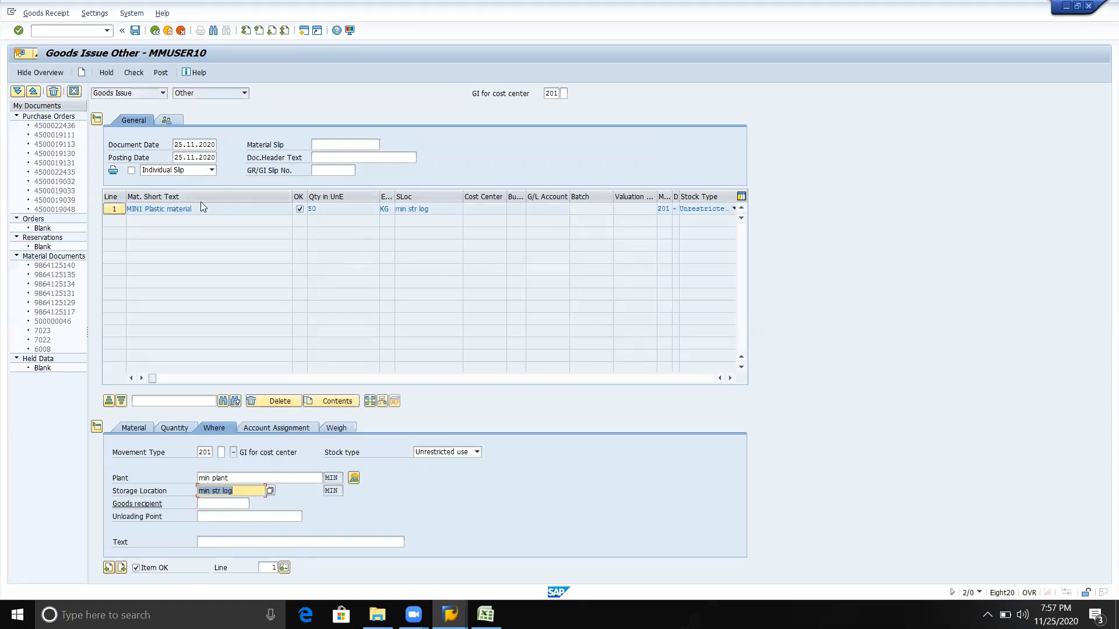
pyautogui.click(134, 73)
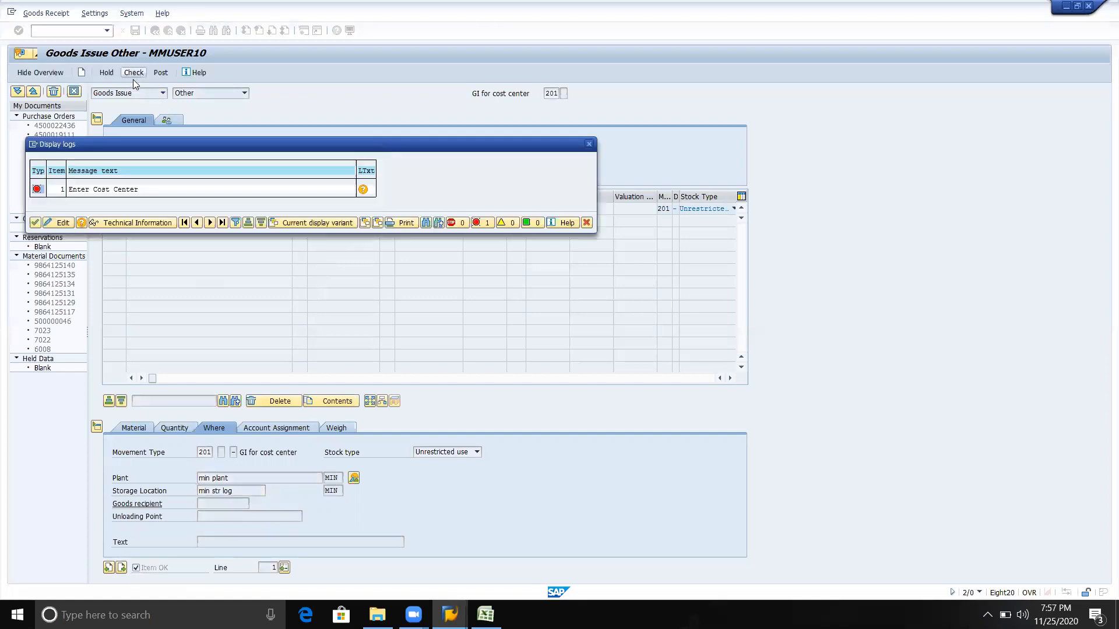
pyautogui.click(589, 144)
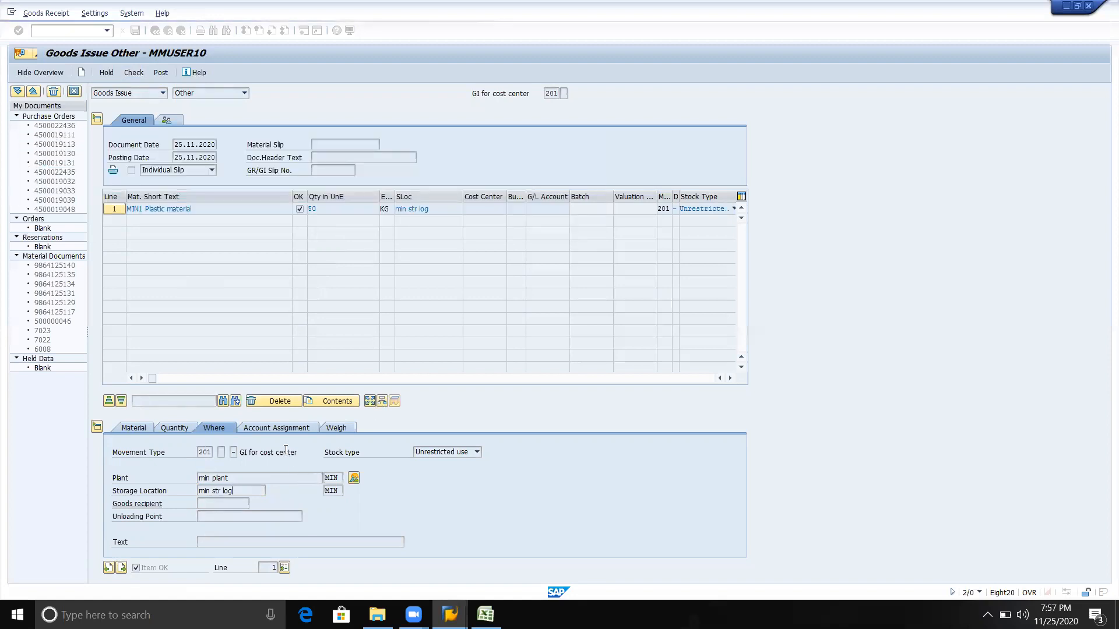
# Assign the goods issue item to cost center MINCC, and post the goods issue after rechecking it
pyautogui.click(269, 430)
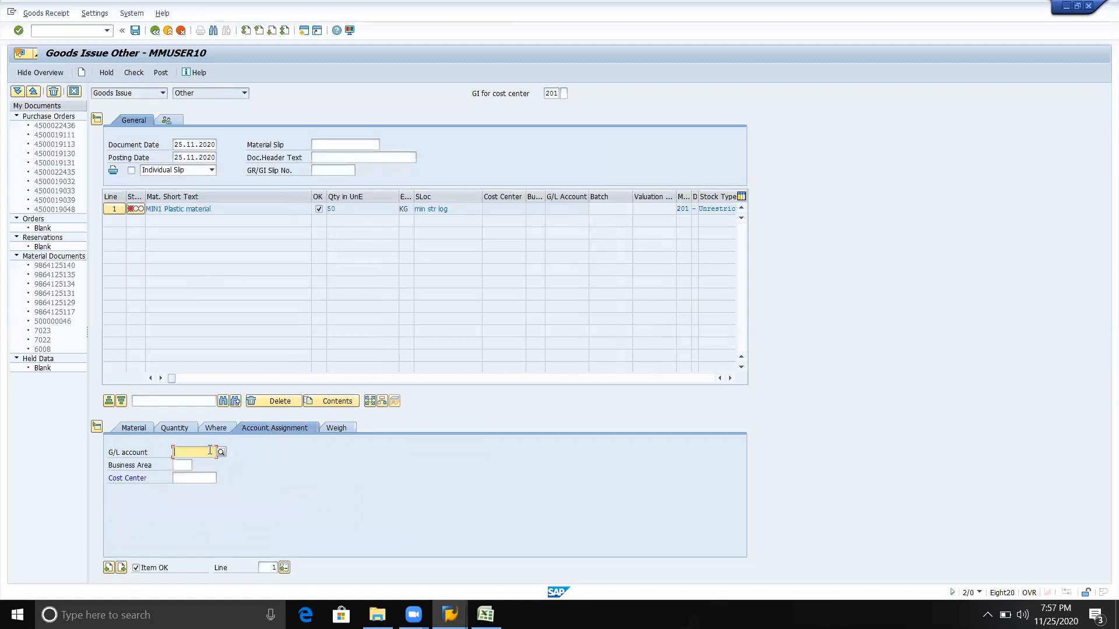
pyautogui.press('Down')
pyautogui.press('Down')
pyautogui.press('Up')
pyautogui.press('Down')
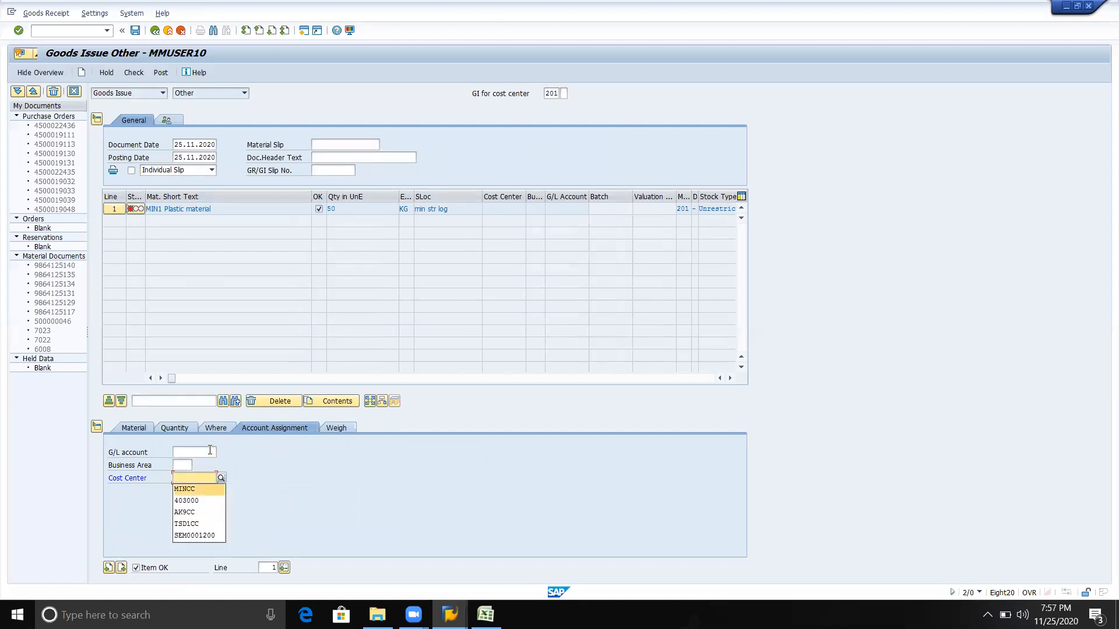
pyautogui.press('Return')
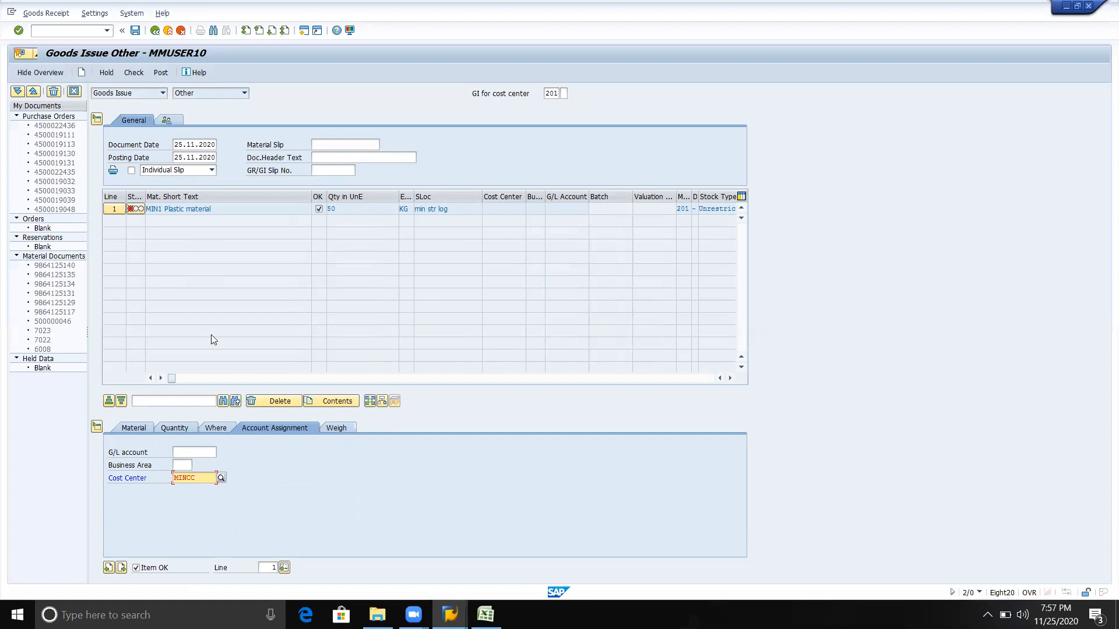
pyautogui.click(134, 75)
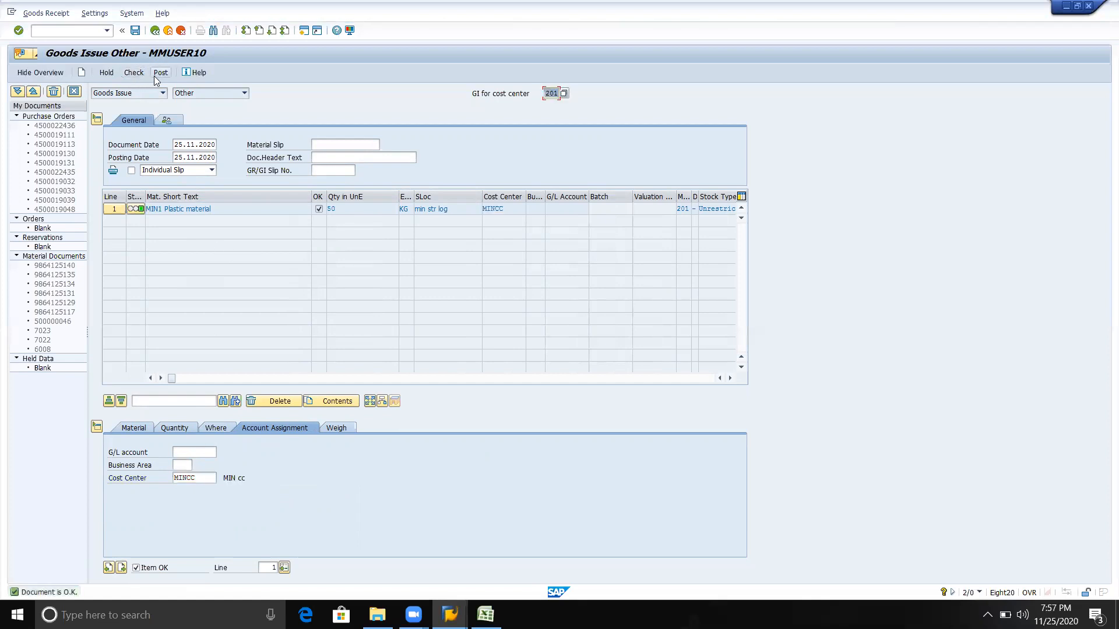
pyautogui.click(158, 74)
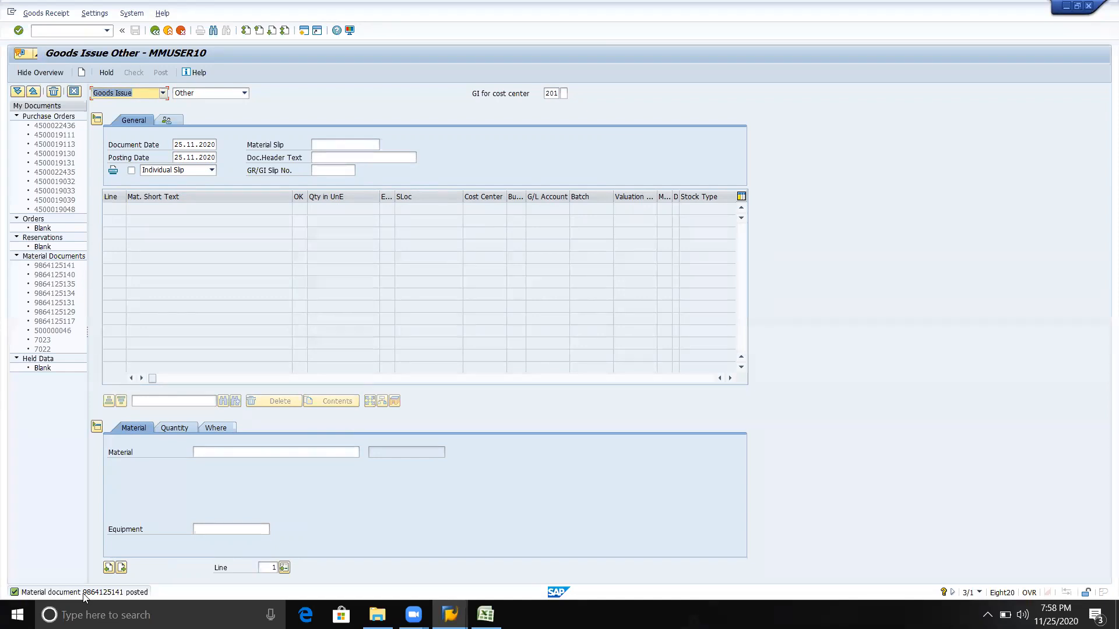
pyautogui.hotkey('alt', 'Tab')
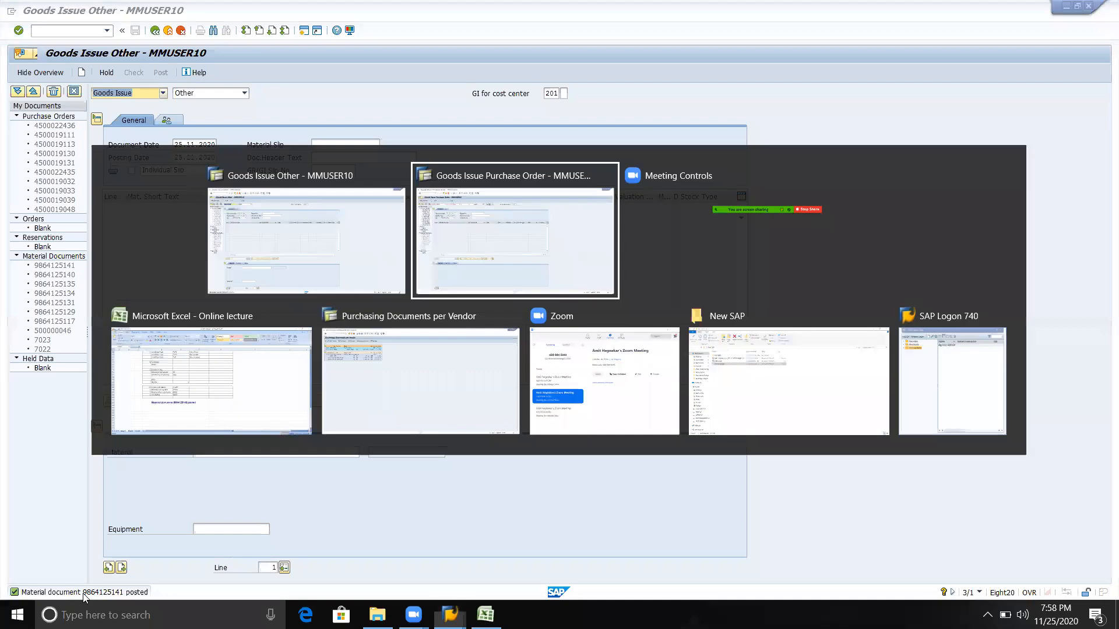
pyautogui.hotkey('alt', 'shift', 'Tab')
pyautogui.hotkey('alt', 'Tab')
pyautogui.hotkey('alt', 'Tab')
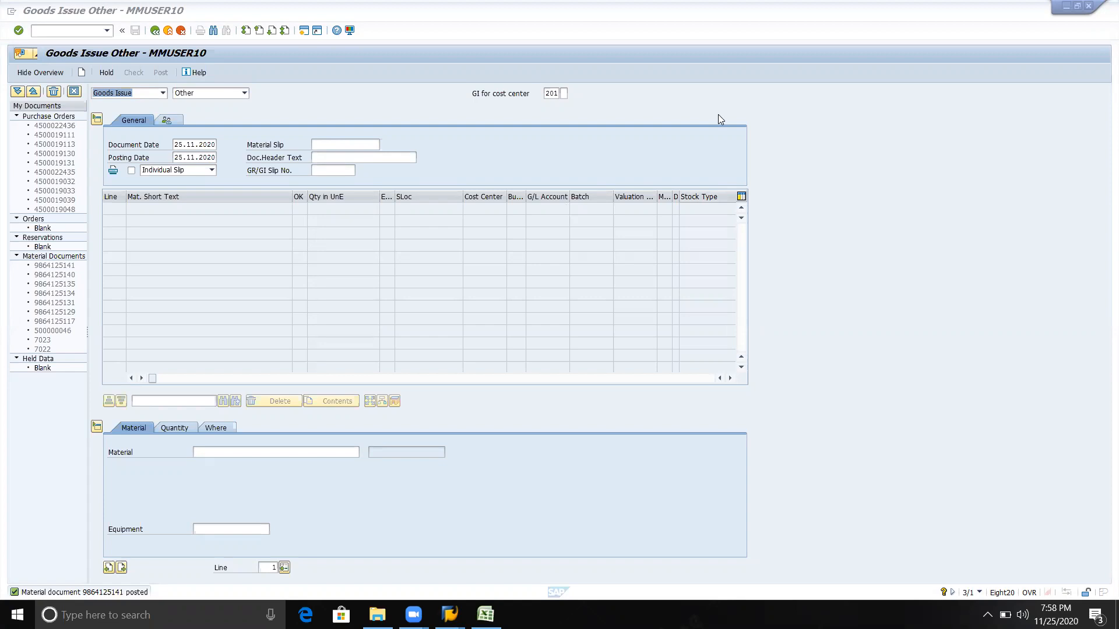
pyautogui.click(704, 119)
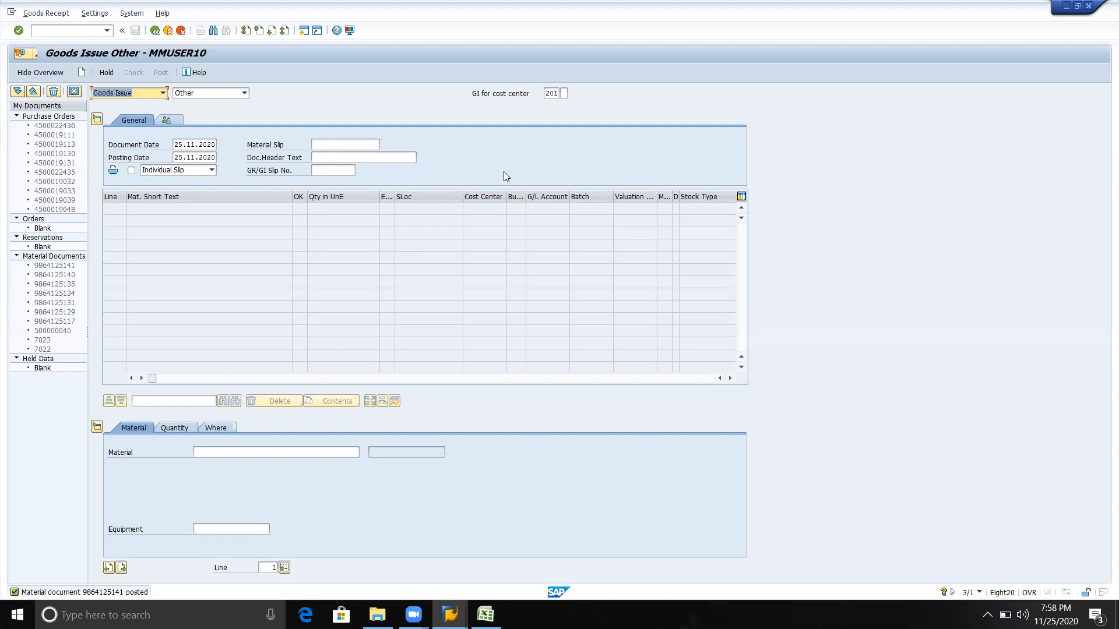
pyautogui.click(323, 144)
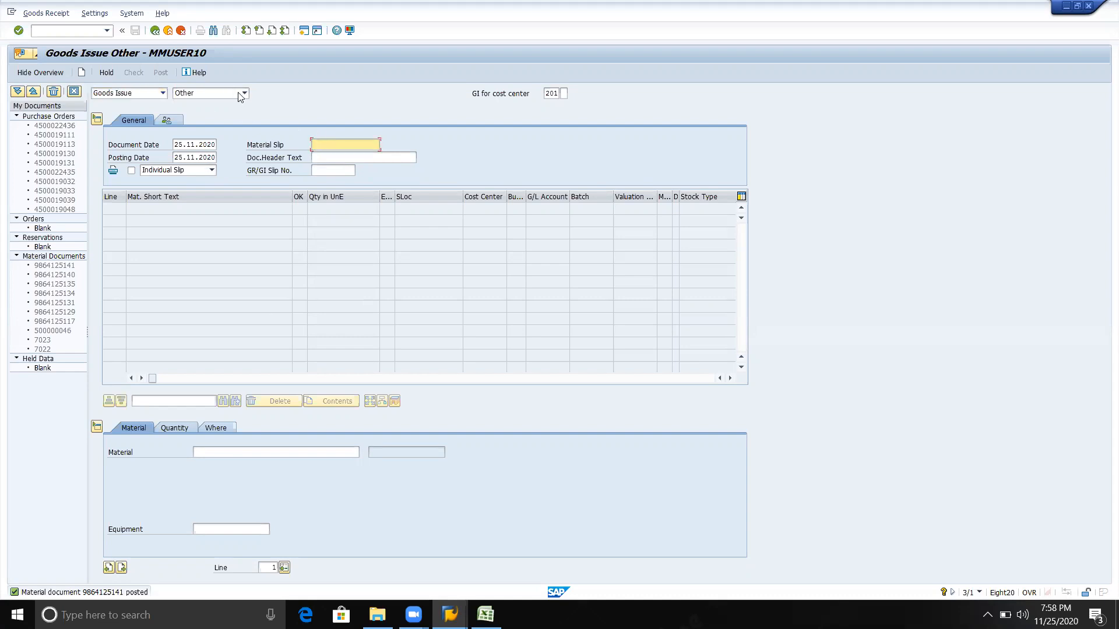
# Leave the goods issue transaction for the SAP Easy Access screen and open MIGO again
pyautogui.click(155, 32)
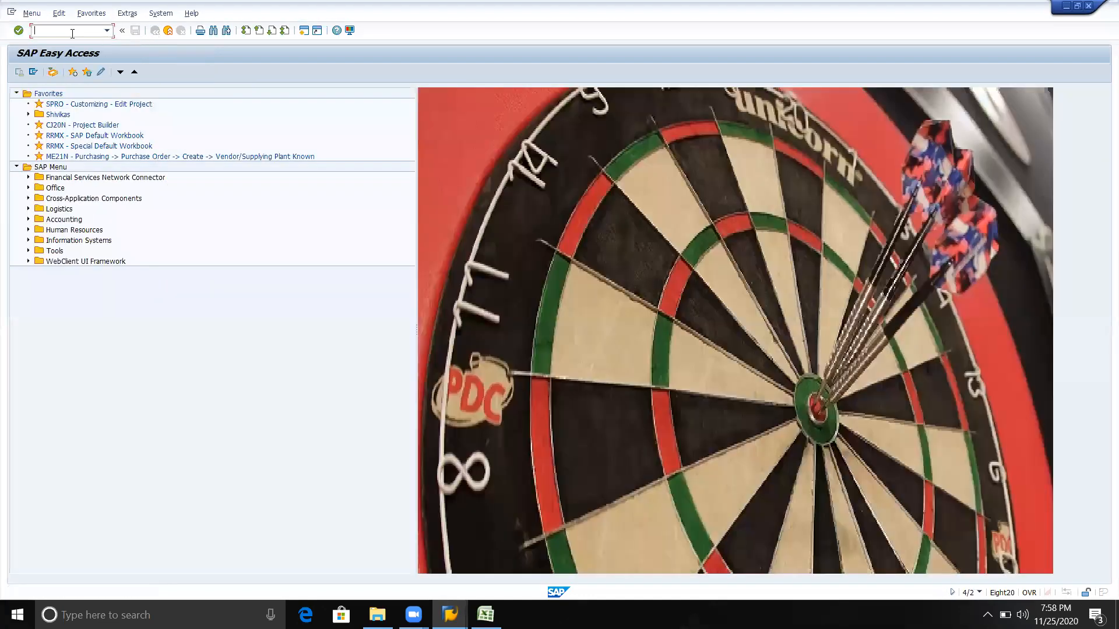
pyautogui.click(107, 32)
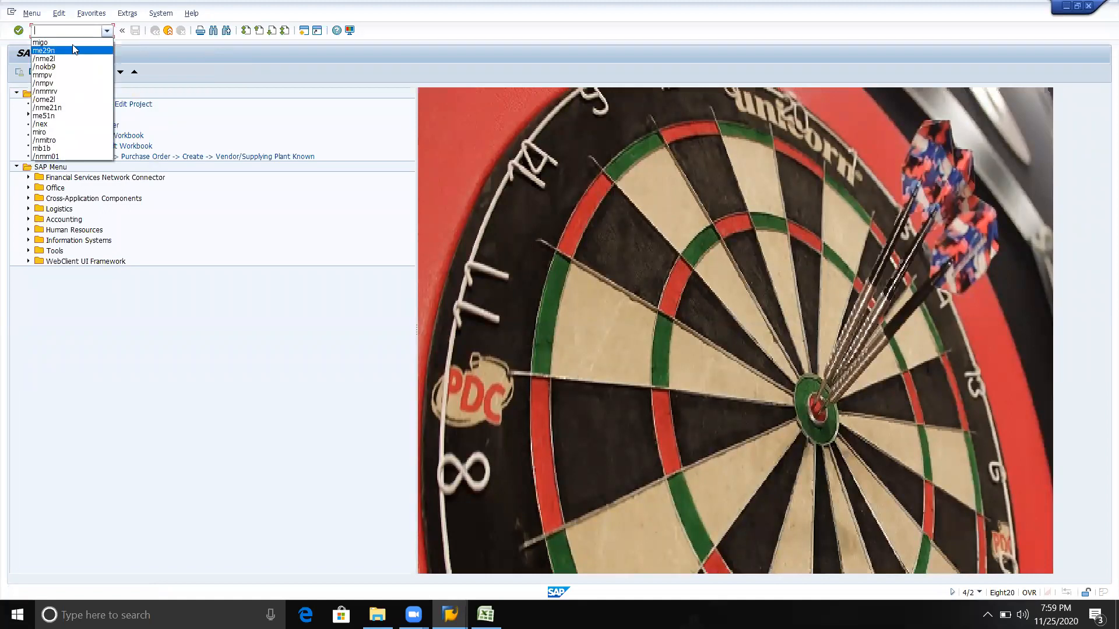
pyautogui.click(72, 43)
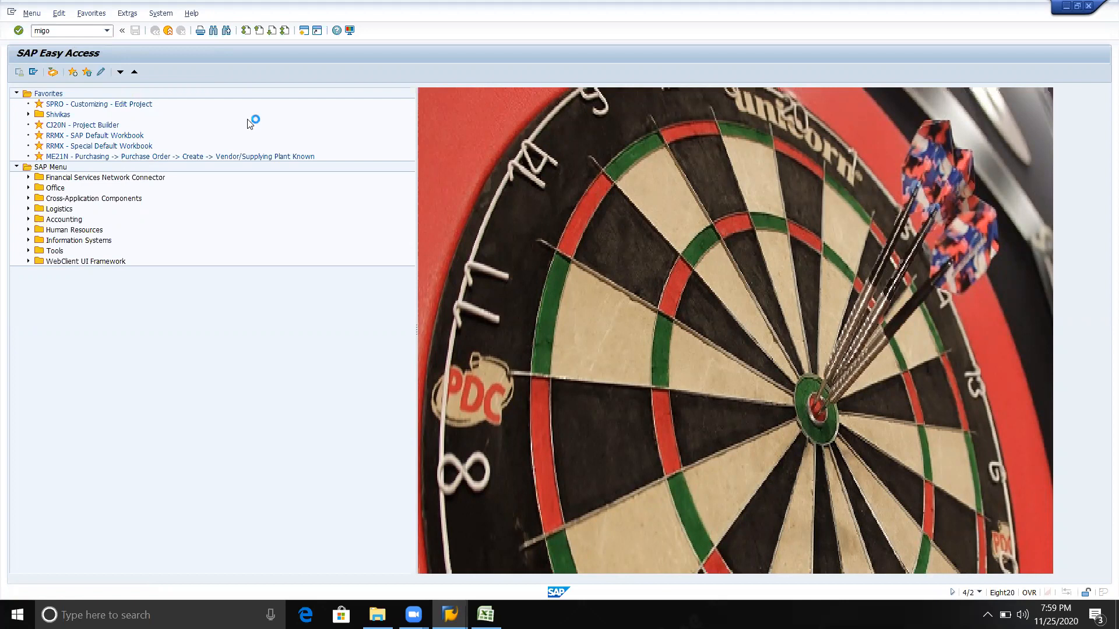
pyautogui.press('Return')
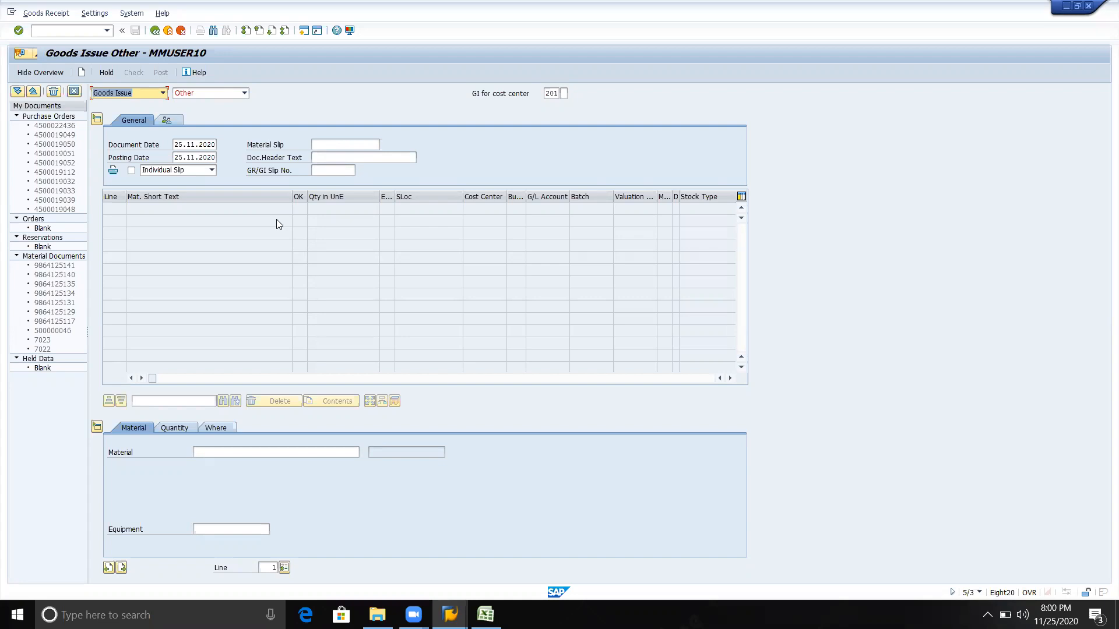
# Go back to the SAP Easy Access screen and restart MIGO once more
pyautogui.click(155, 31)
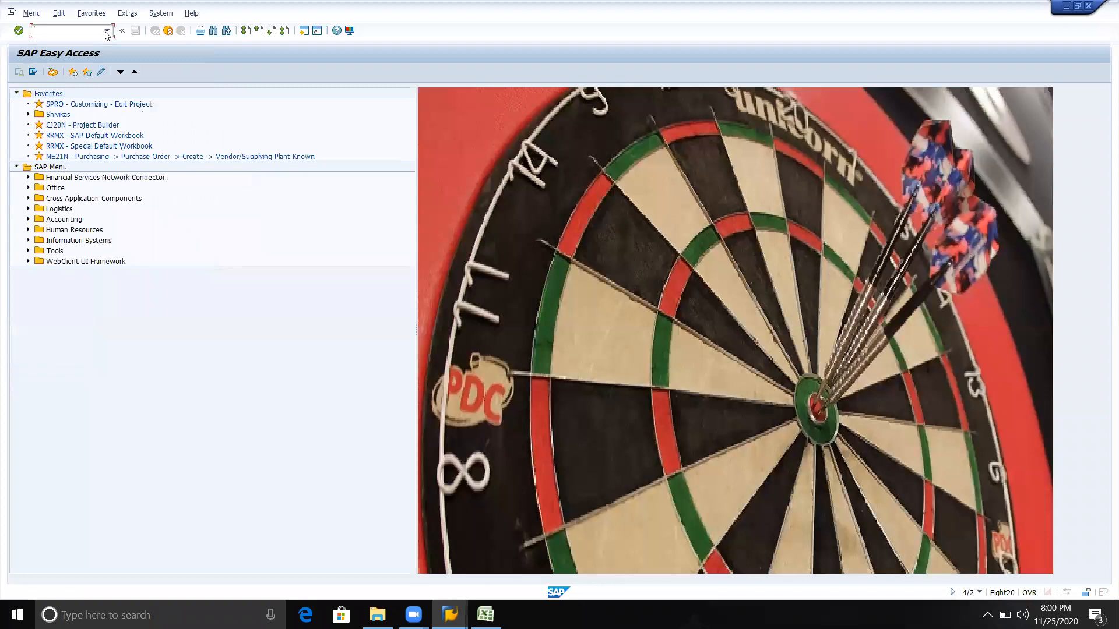
pyautogui.click(106, 31)
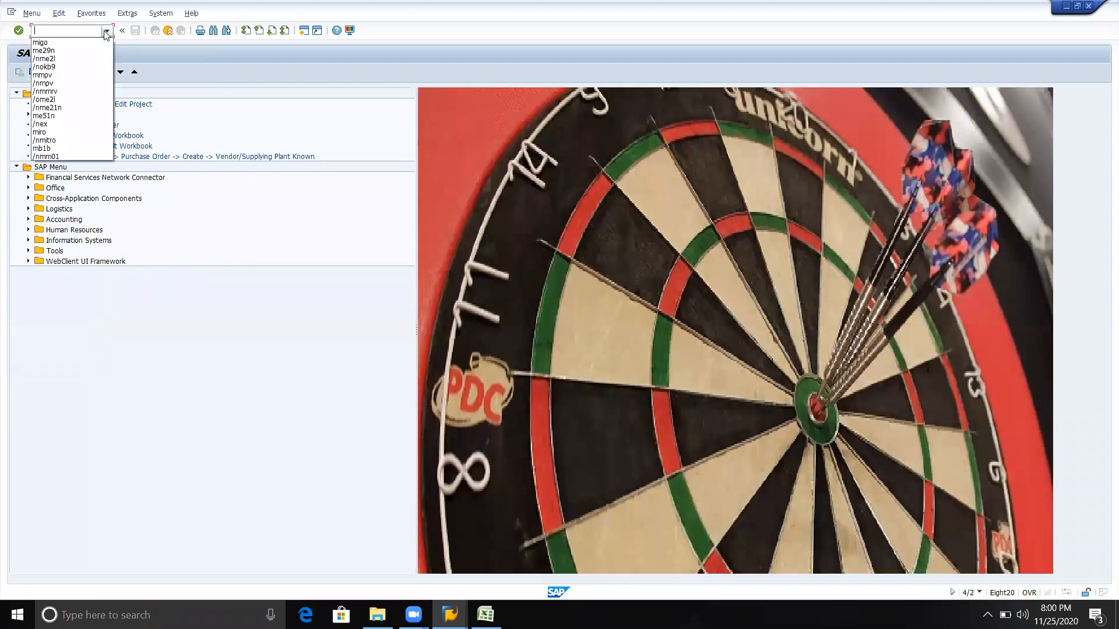
pyautogui.click(72, 43)
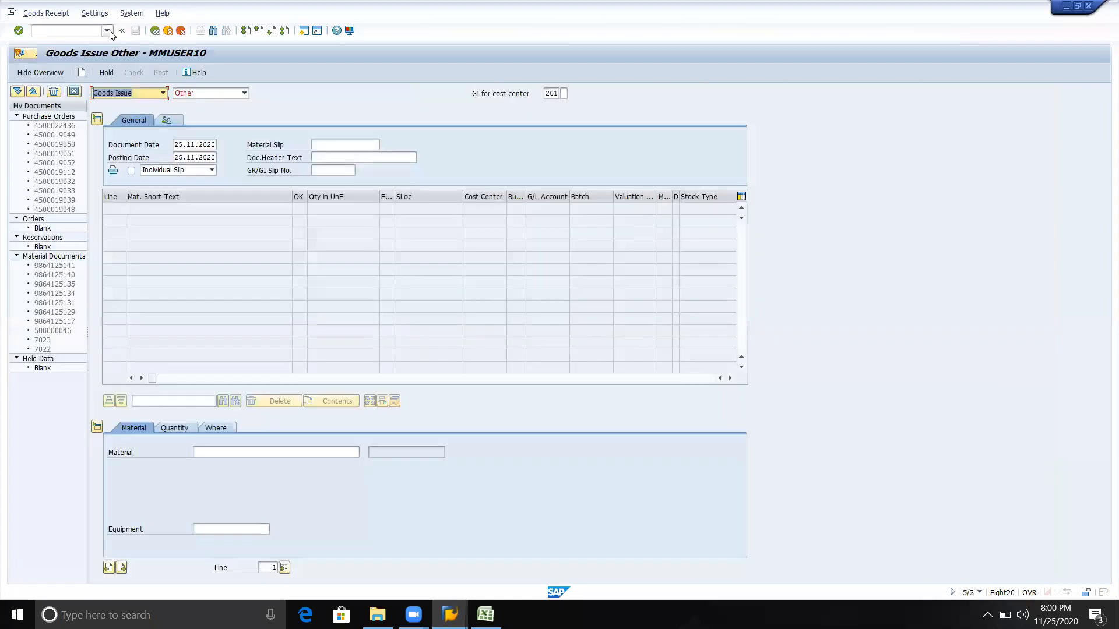
# Change the MIGO transaction type to Goods Receipt
pyautogui.click(109, 32)
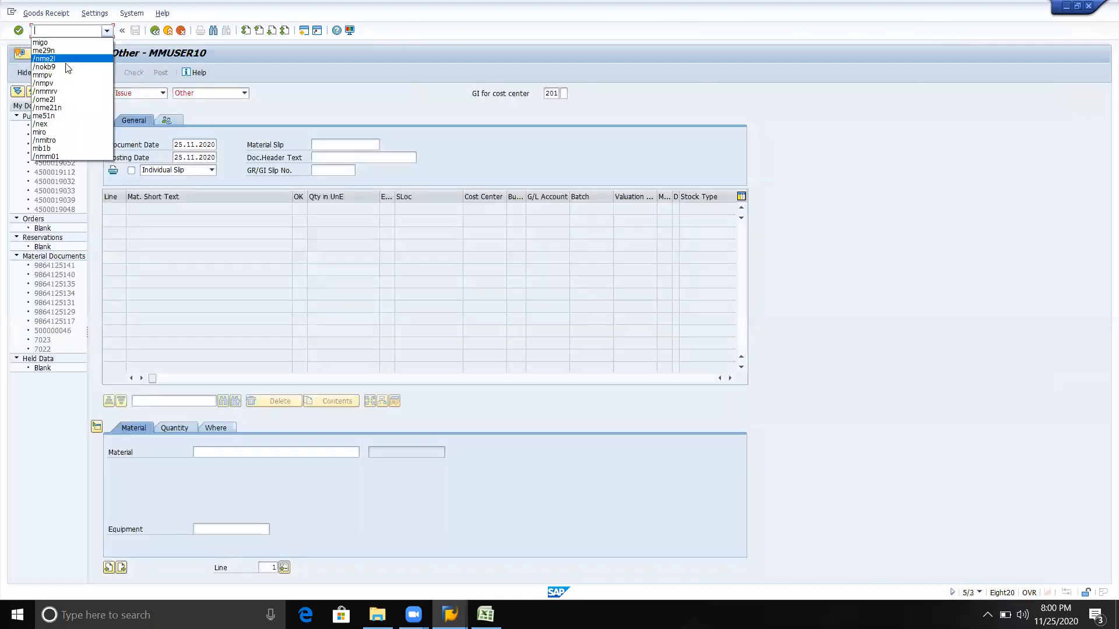
pyautogui.click(731, 136)
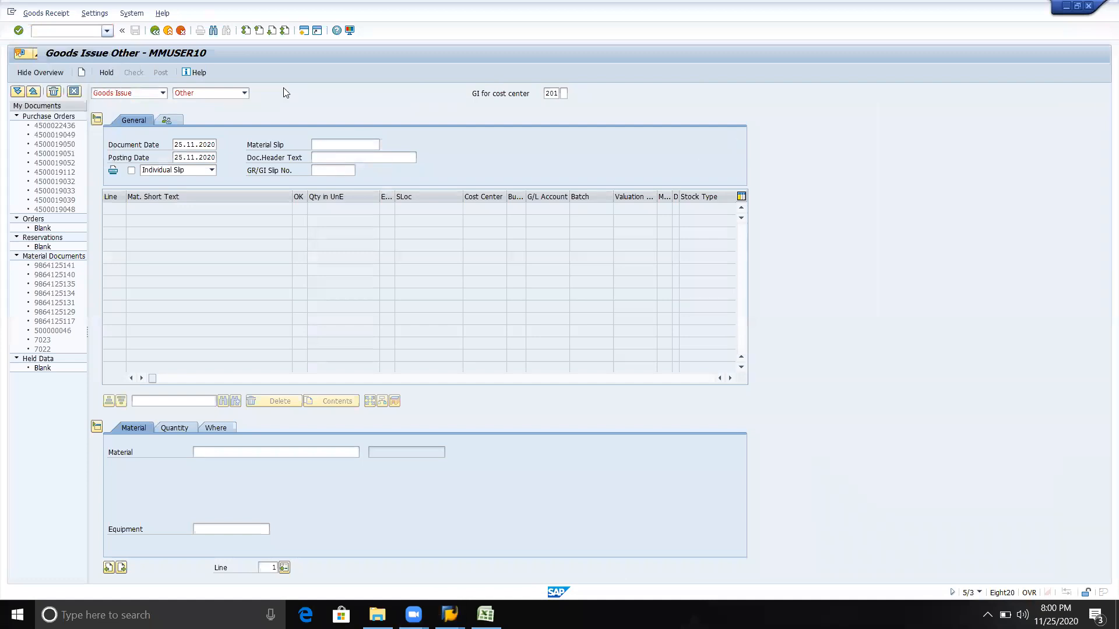
pyautogui.click(162, 93)
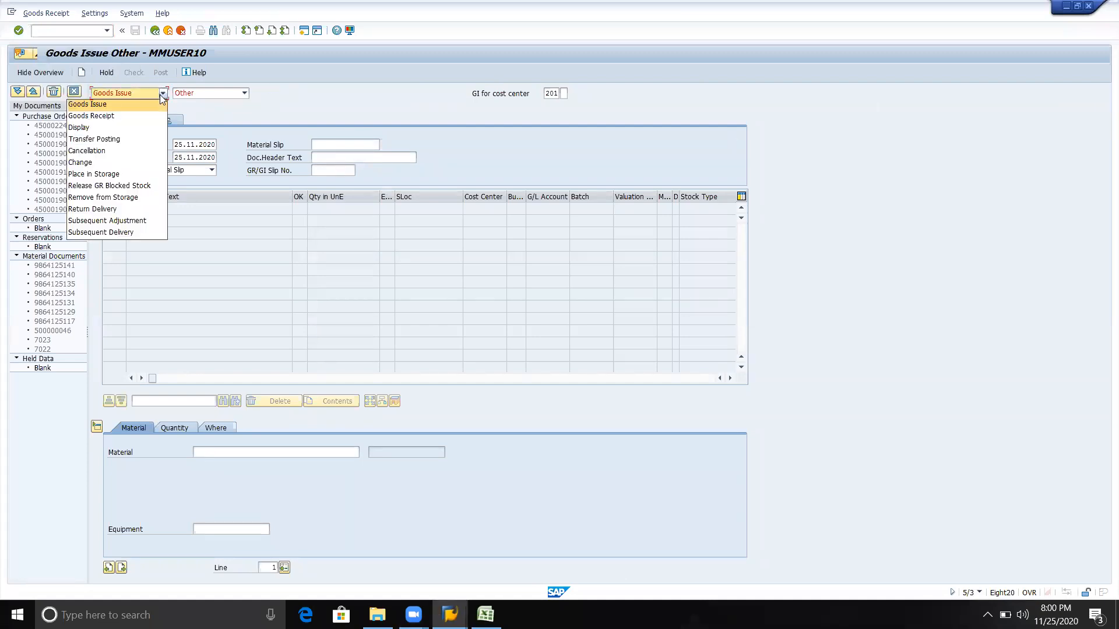
pyautogui.click(125, 116)
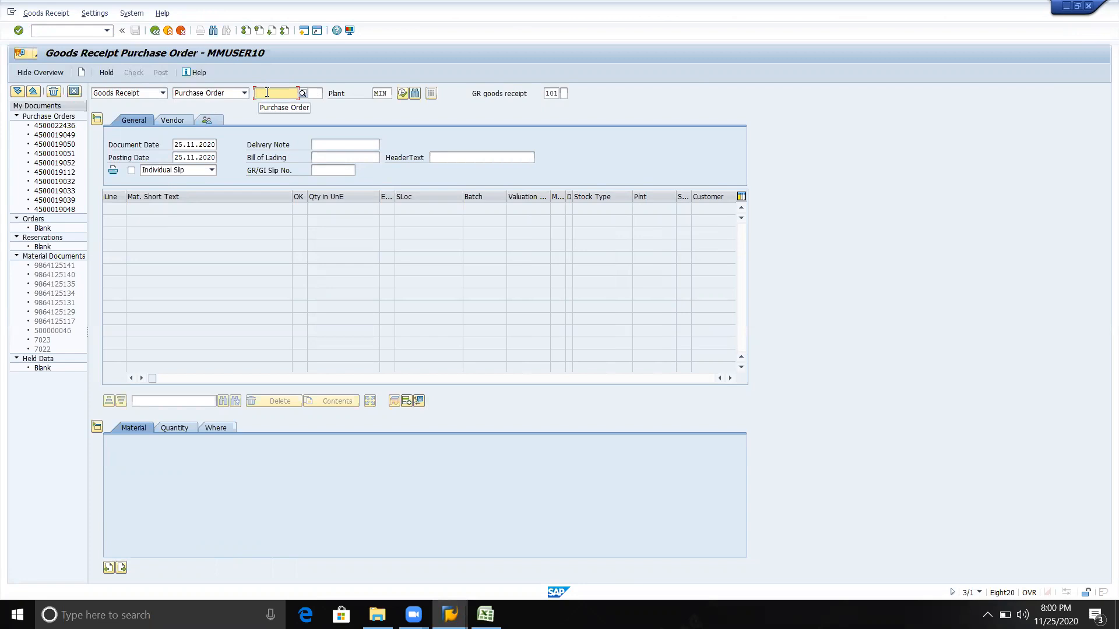
# Try entering a purchase order number as the goods receipt's reference, and clear the entry
pyautogui.click(267, 92)
pyautogui.write('45')
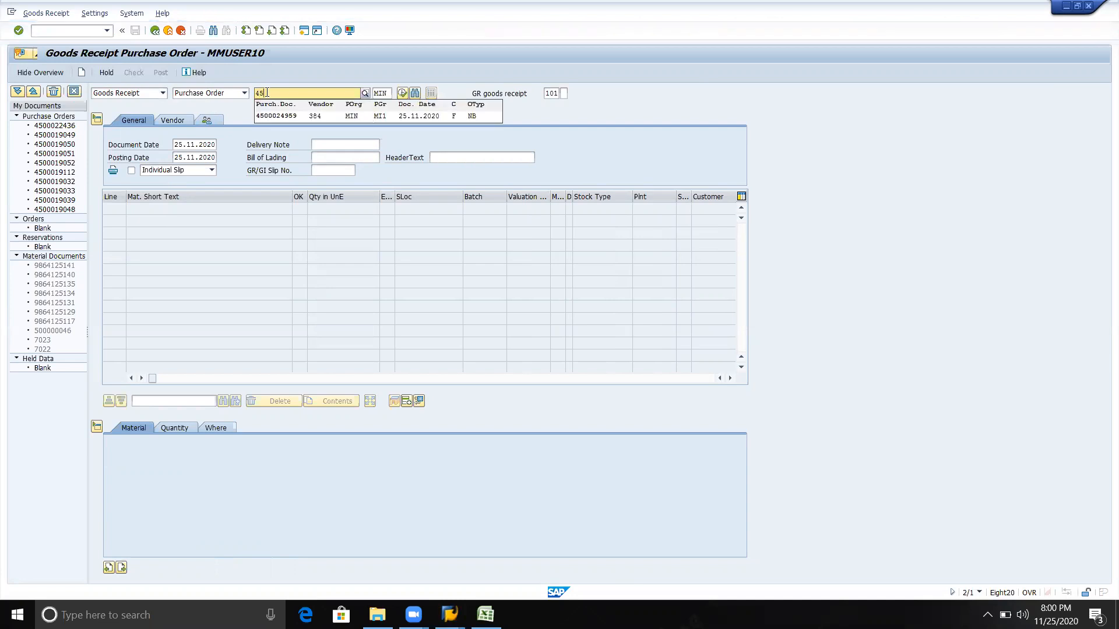
pyautogui.write('000')
pyautogui.write('140113')
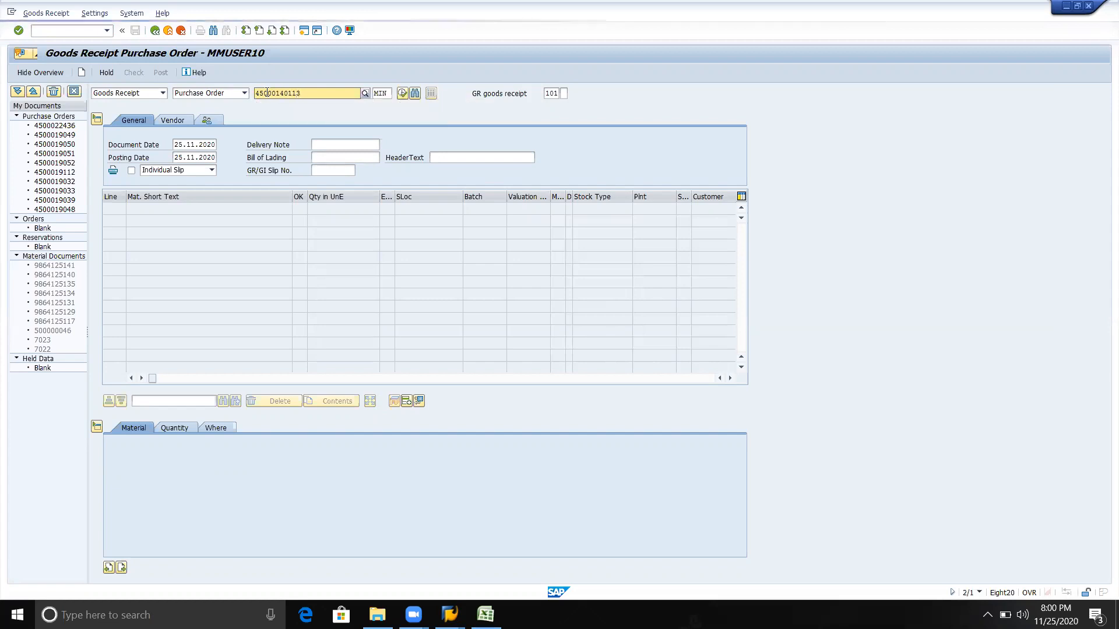
pyautogui.press('BackSpace')
pyautogui.press('BackSpace')
pyautogui.press('BackSpace')
pyautogui.press('BackSpace')
pyautogui.press('BackSpace')
pyautogui.press('BackSpace')
pyautogui.press('BackSpace')
pyautogui.press('BackSpace')
pyautogui.press('BackSpace')
pyautogui.press('BackSpace')
pyautogui.press('BackSpace')
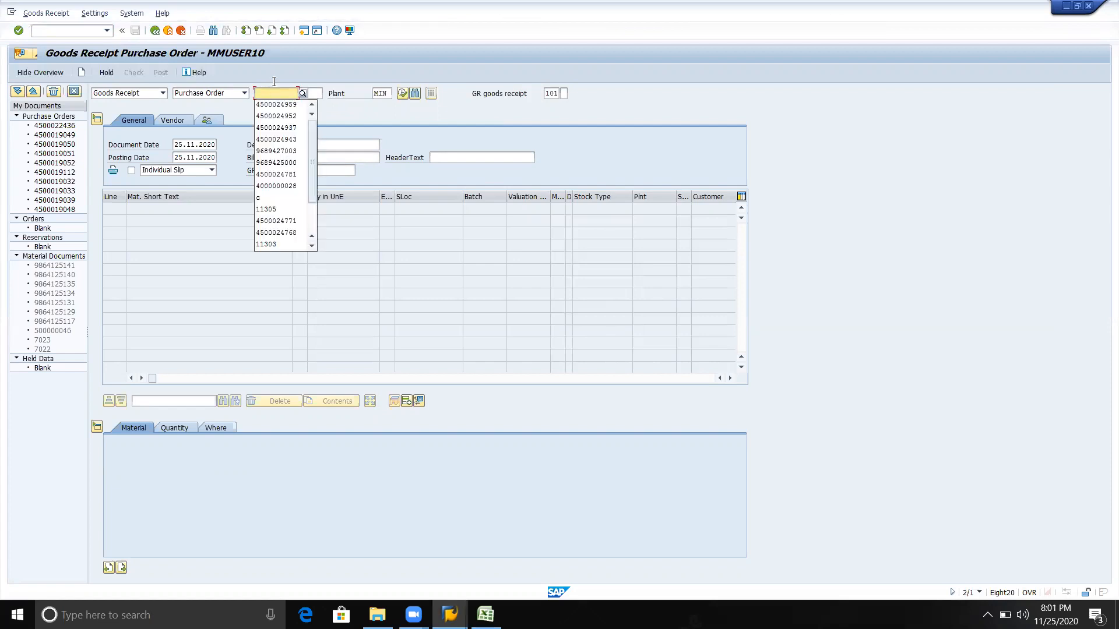
# Search the purchasing documents for the material in plant KRR1, and close the results without choosing a document
pyautogui.click(305, 93)
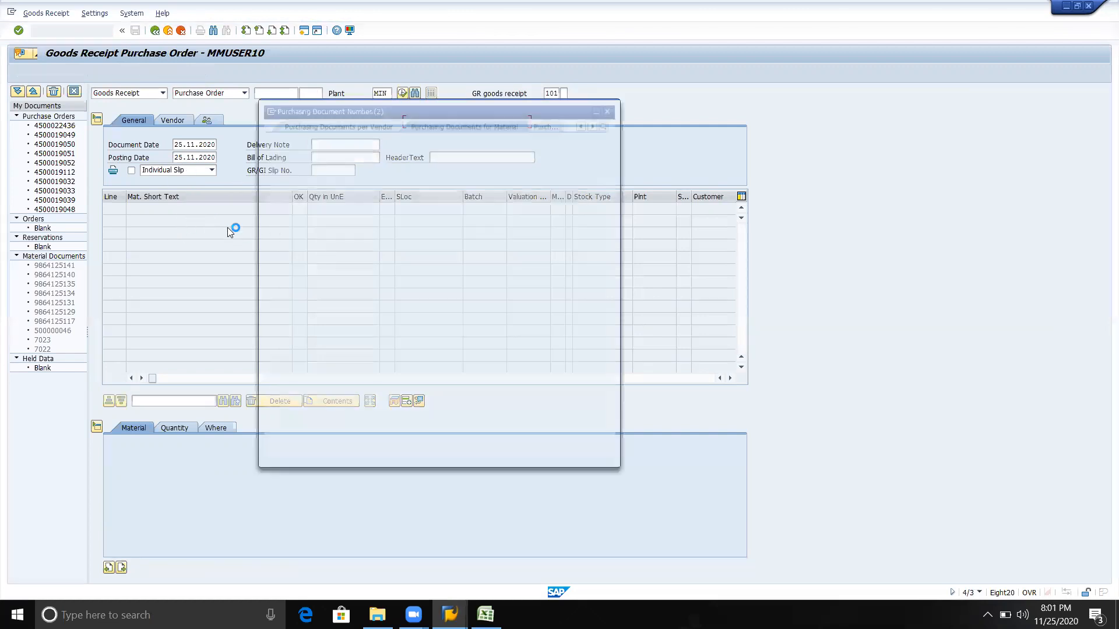
pyautogui.click(408, 170)
pyautogui.press('BackSpace')
pyautogui.press('BackSpace')
pyautogui.press('BackSpace')
pyautogui.write('krr1')
pyautogui.press('Return')
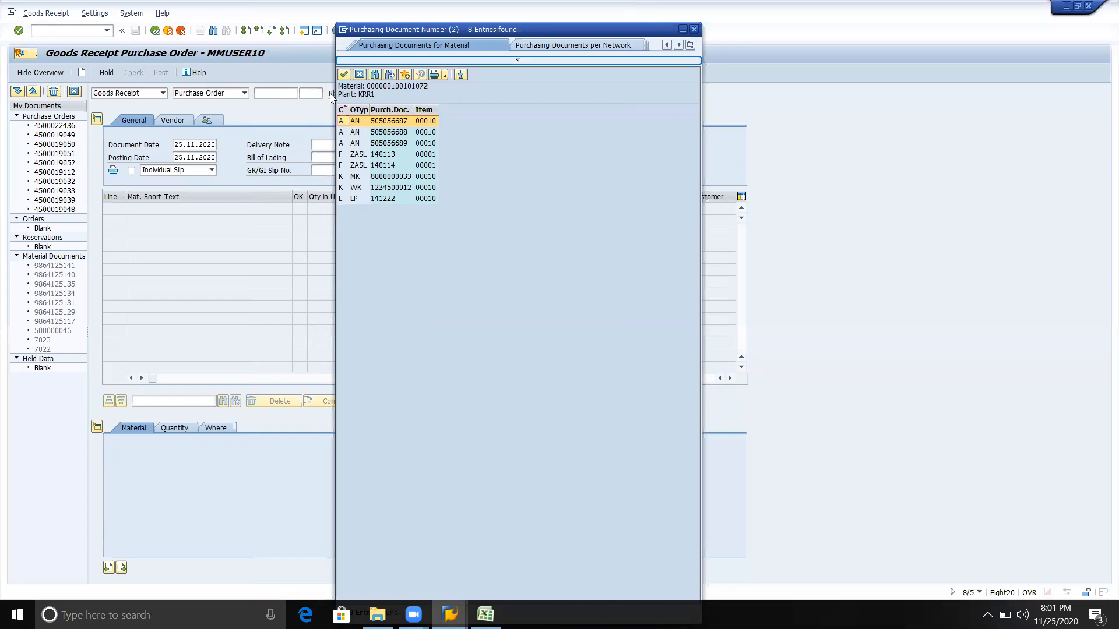
pyautogui.click(361, 76)
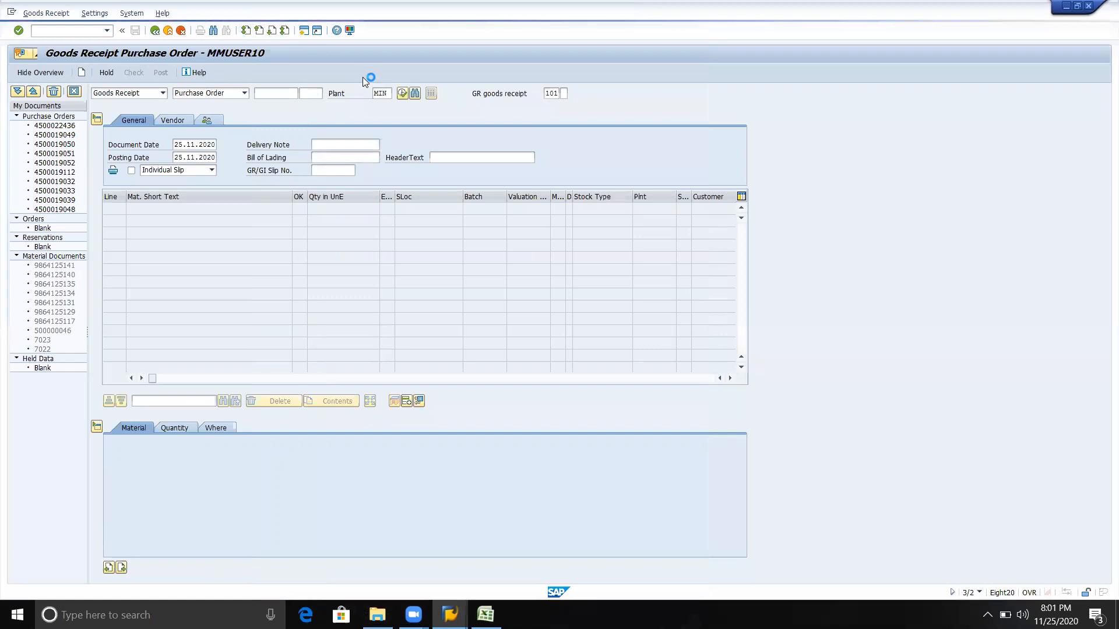
# Look up the purchase order in the Purchasing Documents per Vendor list, and return to the goods receipt
pyautogui.hotkey('alt', 'Tab')
pyautogui.hotkey('alt', 'Down')
pyautogui.hotkey('alt', 'Left')
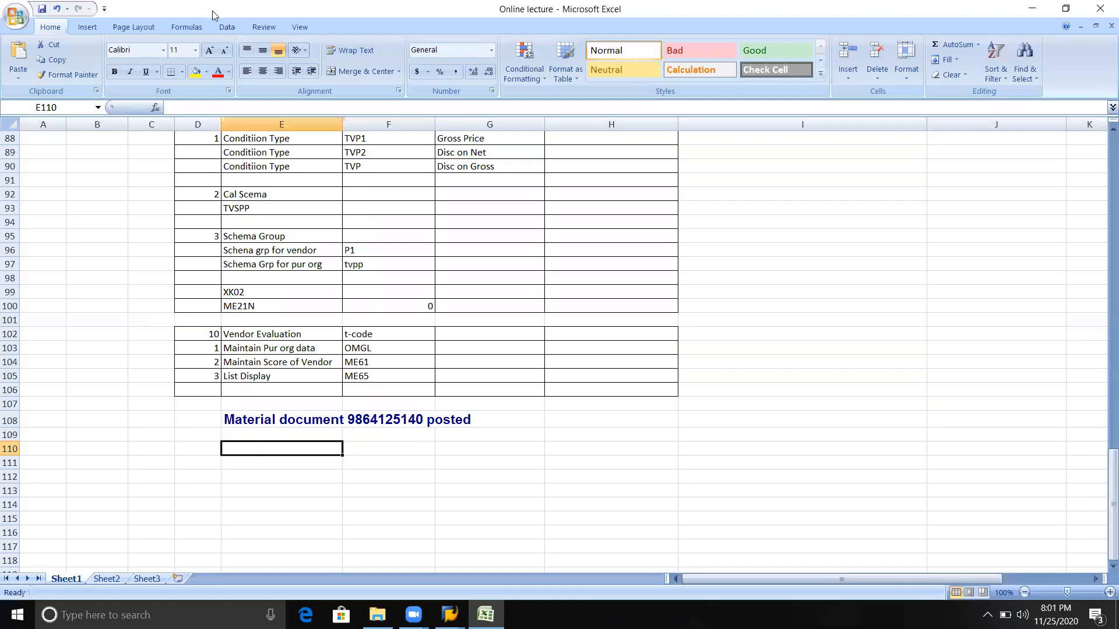
pyautogui.hotkey('alt', 'Tab')
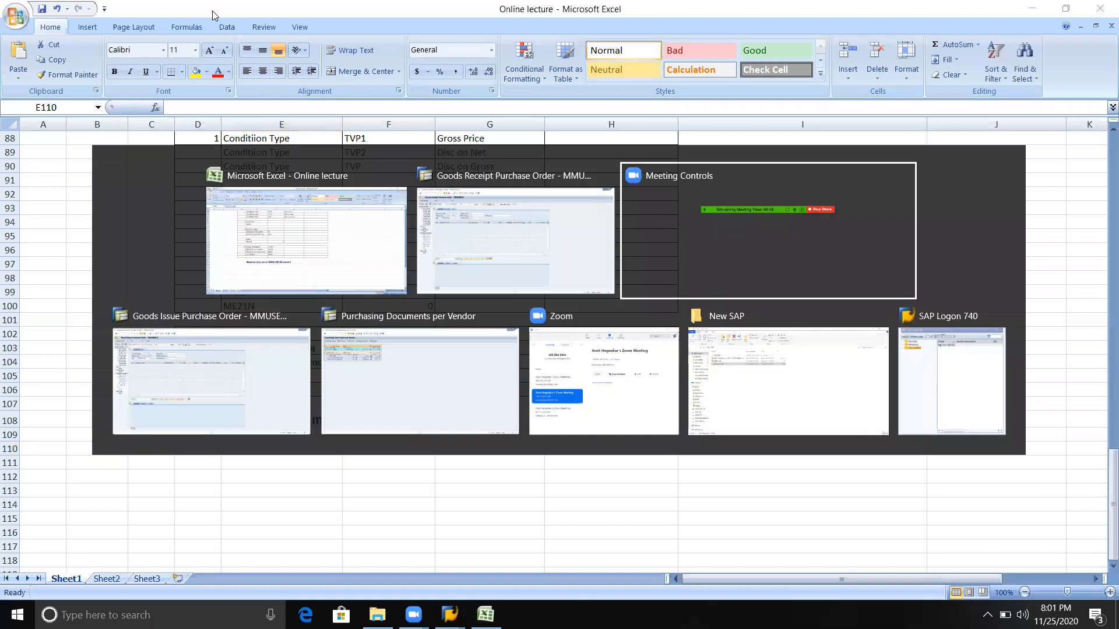
pyautogui.hotkey('alt', 'Down')
pyautogui.hotkey('alt', 'Left')
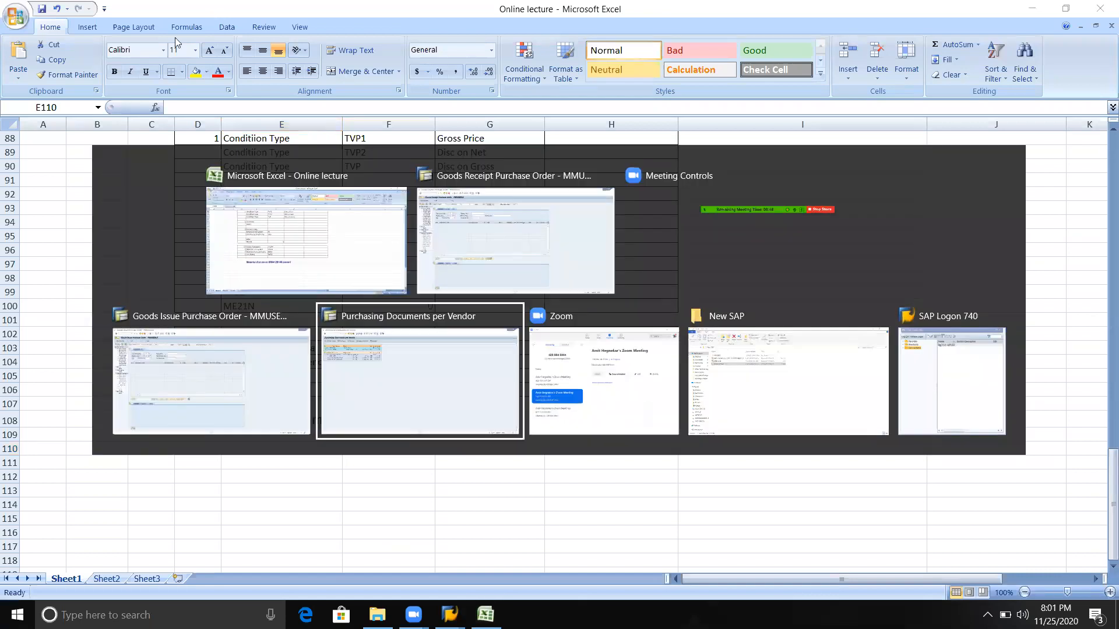
pyautogui.click(25, 140)
pyautogui.click(61, 141)
pyautogui.hotkey('alt', 'Tab')
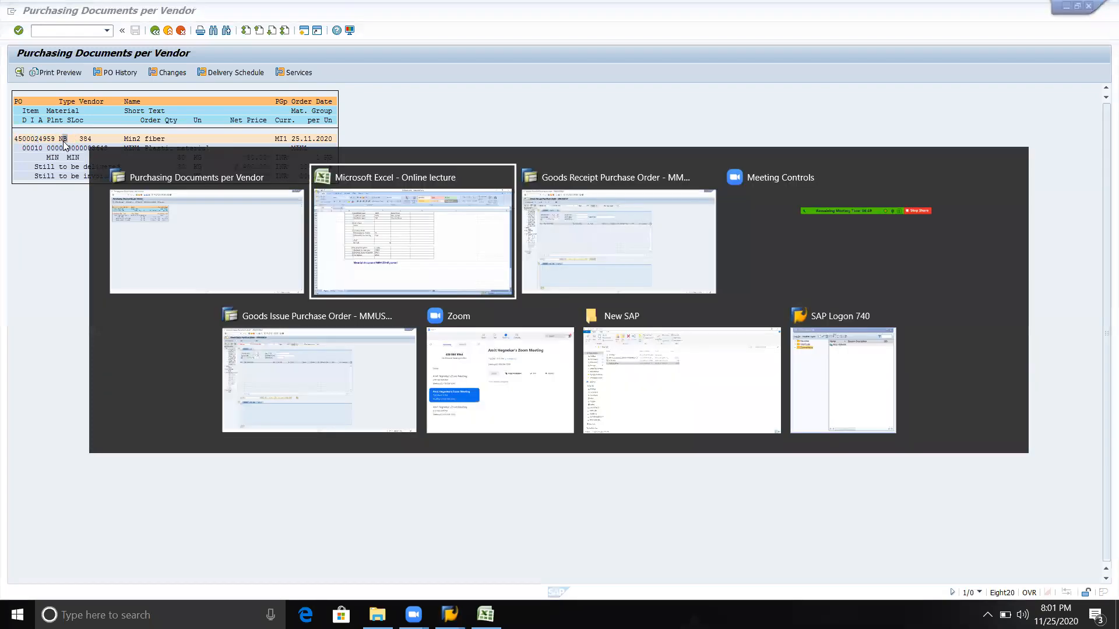
pyautogui.hotkey('alt', 'Tab')
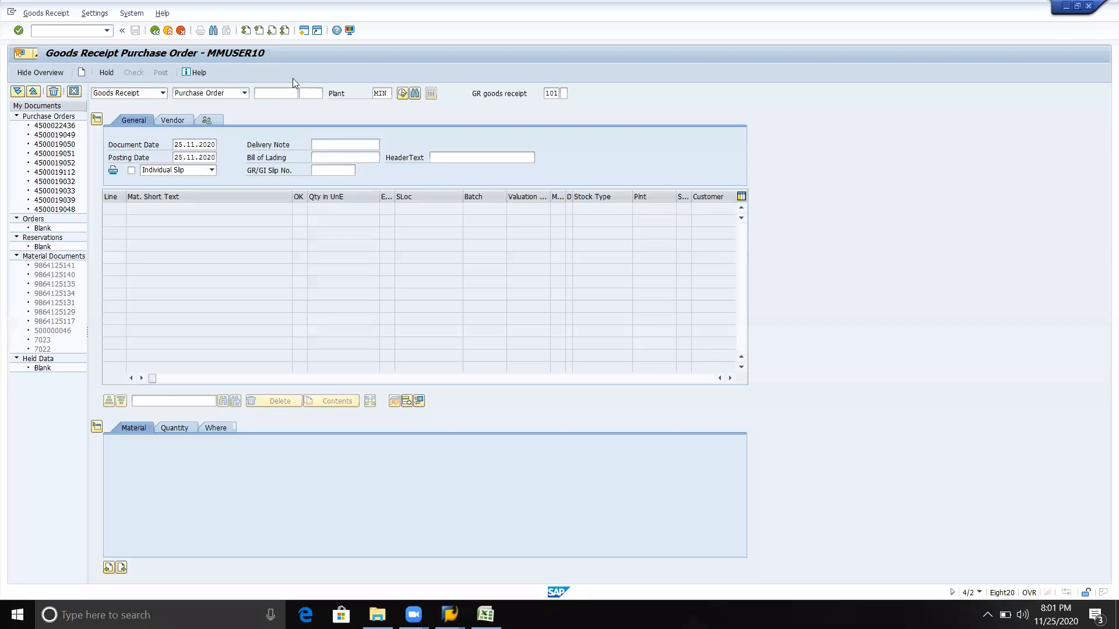
# Search again for purchasing documents for the material in plant KRR1
pyautogui.click(302, 92)
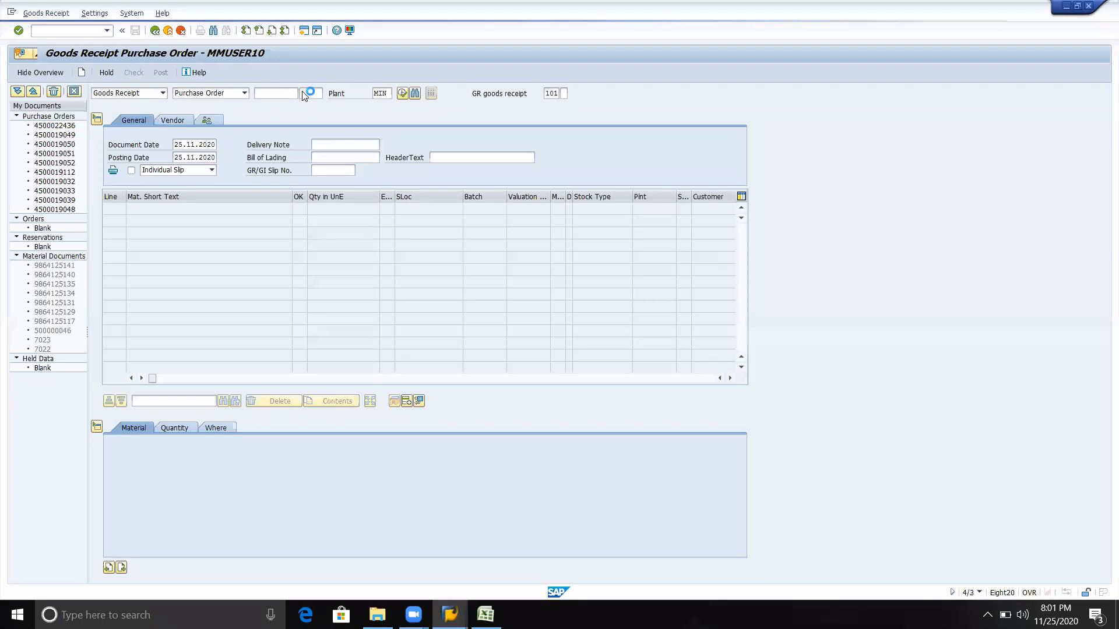
pyautogui.click(404, 170)
pyautogui.press('BackSpace')
pyautogui.press('BackSpace')
pyautogui.press('BackSpace')
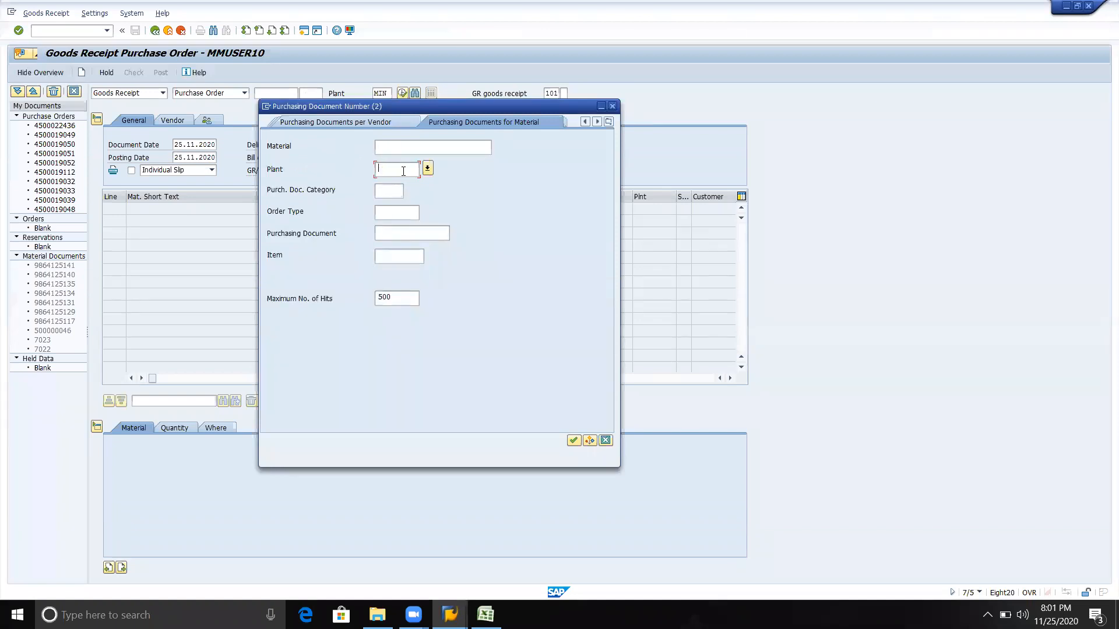
pyautogui.write('kris')
pyautogui.press('Return')
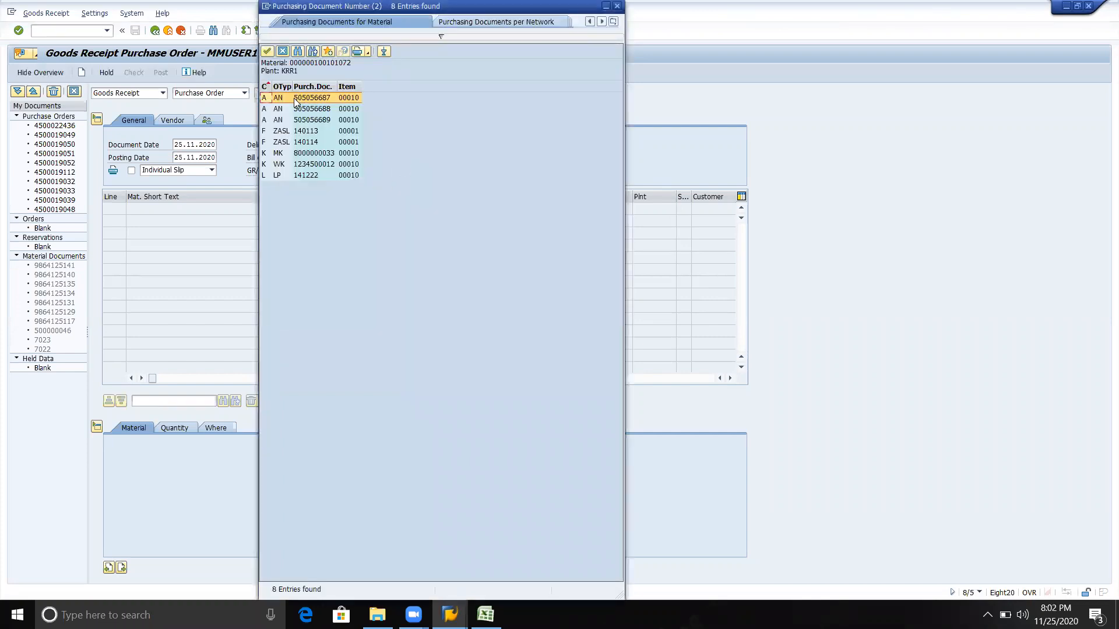
# Compare the search results with the Purchasing Documents per Vendor list, and close the results without choosing a document
pyautogui.hotkey('alt', 'Tab')
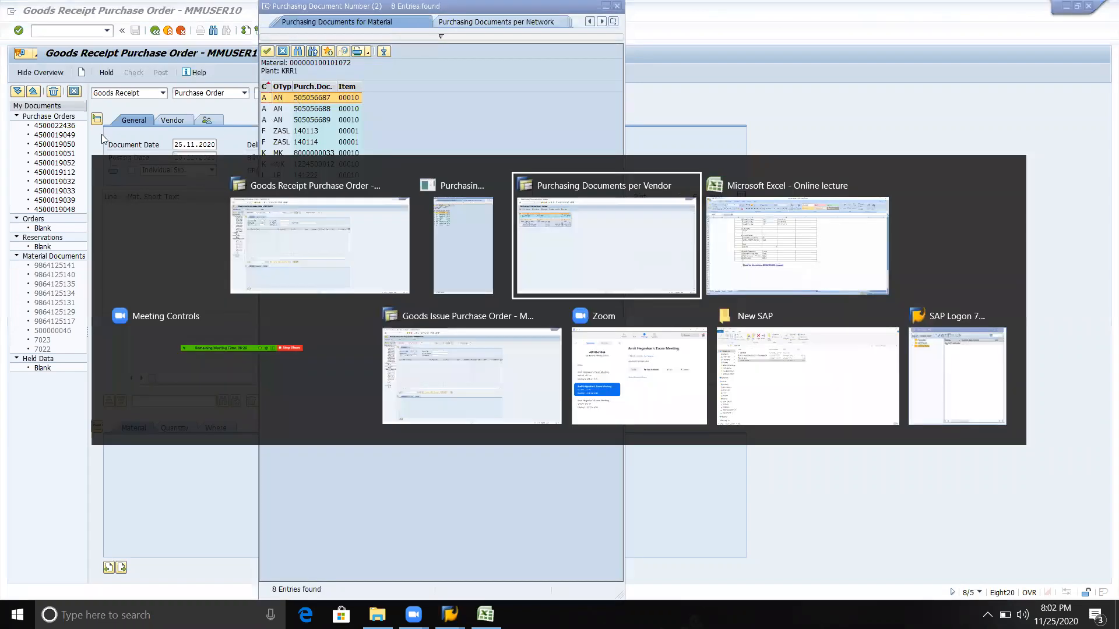
pyautogui.hotkey('alt', 'Tab')
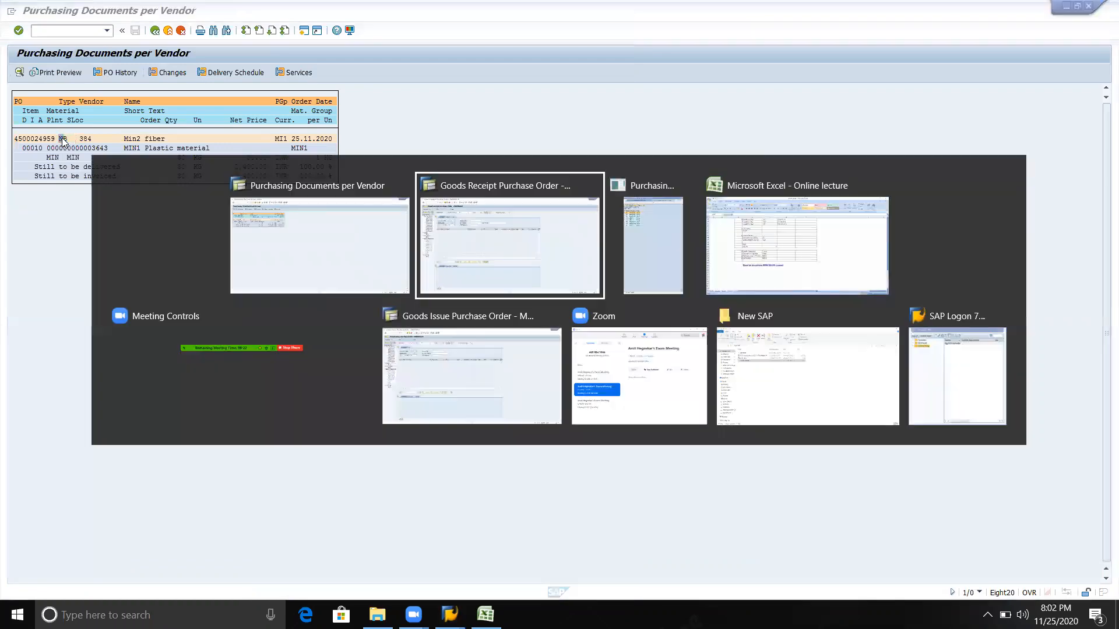
pyautogui.hotkey('alt', 'Tab')
pyautogui.hotkey('alt', 'Tab')
pyautogui.press('Escape')
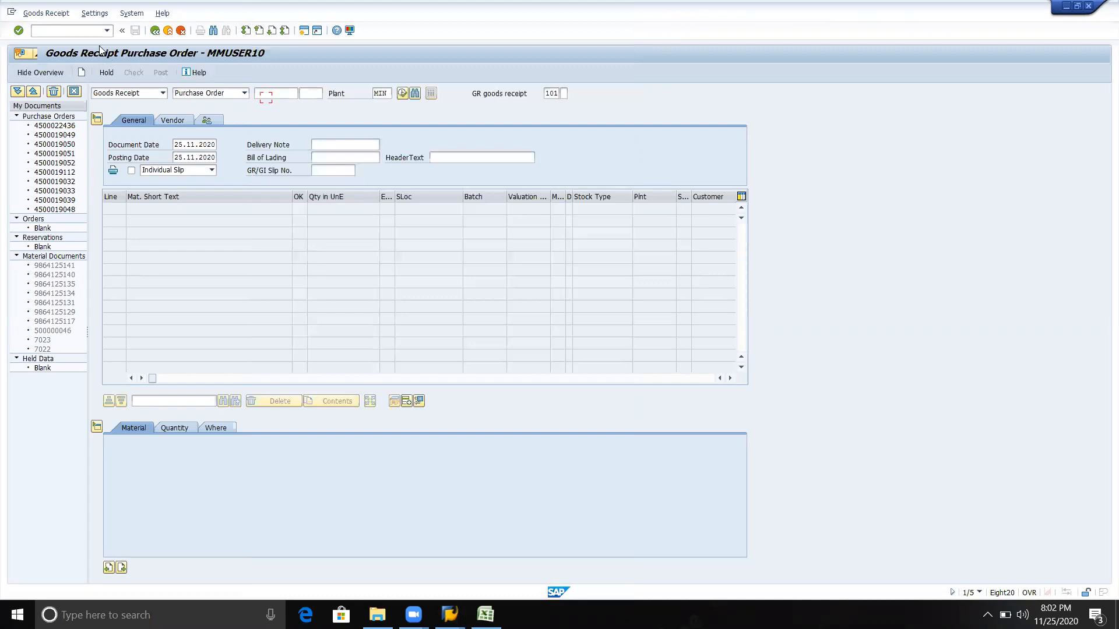
pyautogui.click(79, 33)
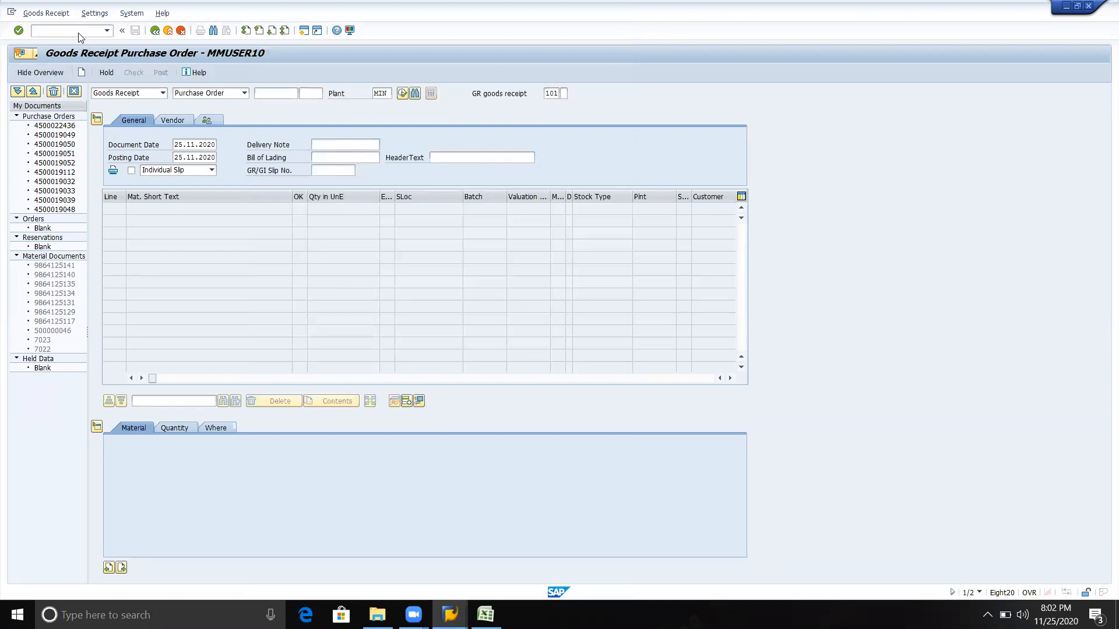
pyautogui.write('/n')
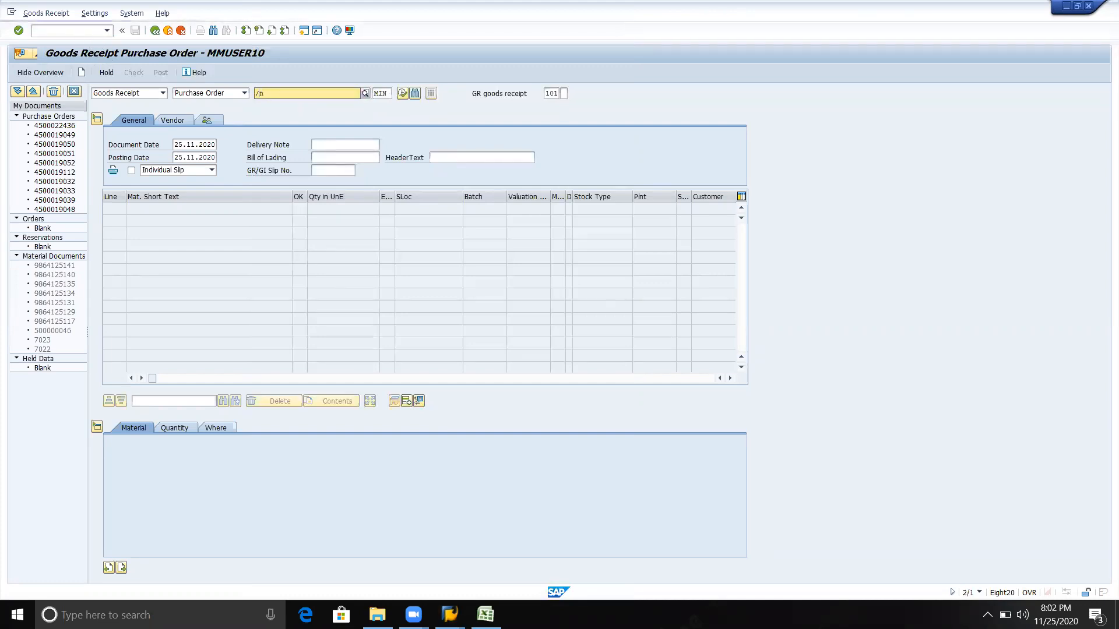
pyautogui.write('me21n')
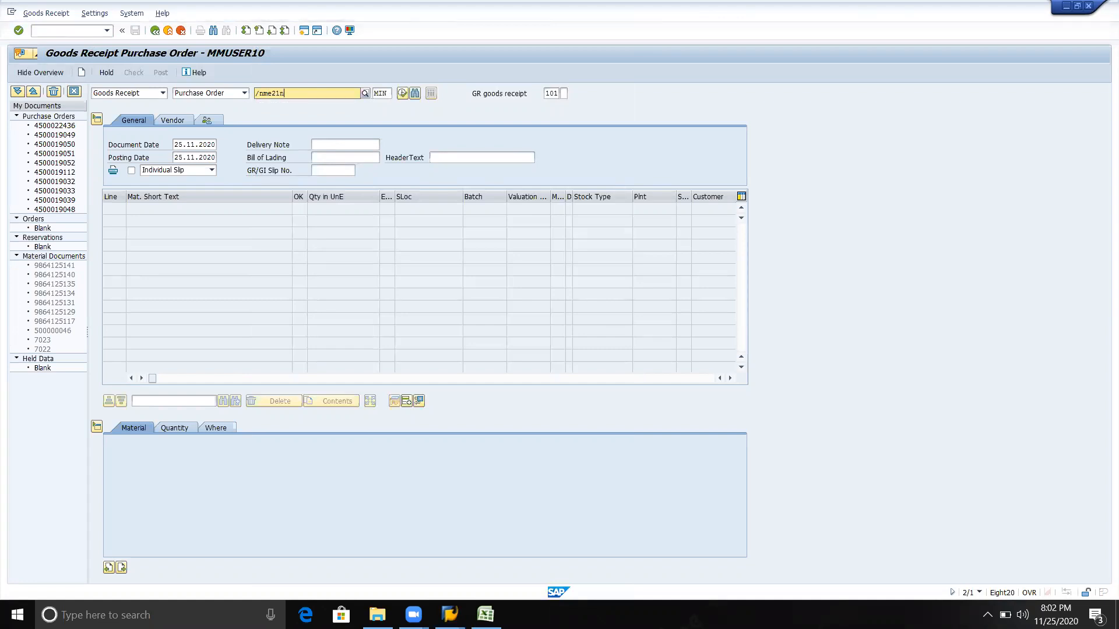
pyautogui.press('Return')
# Start transaction ME21N to create a purchase order
pyautogui.click(79, 33)
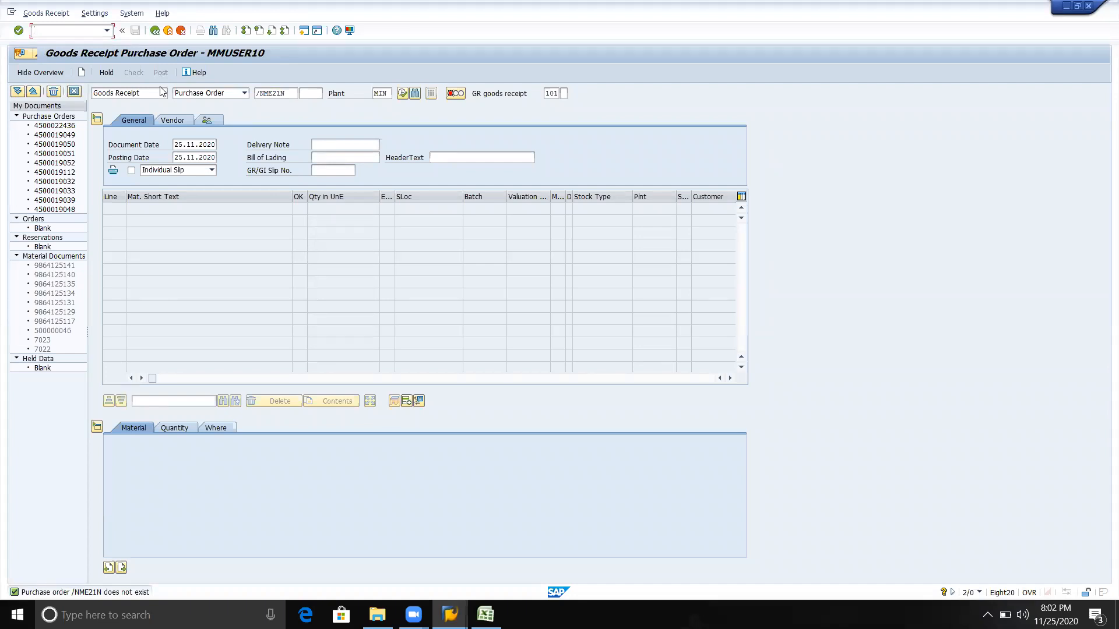
pyautogui.write('/nme21n')
pyautogui.press('Return')
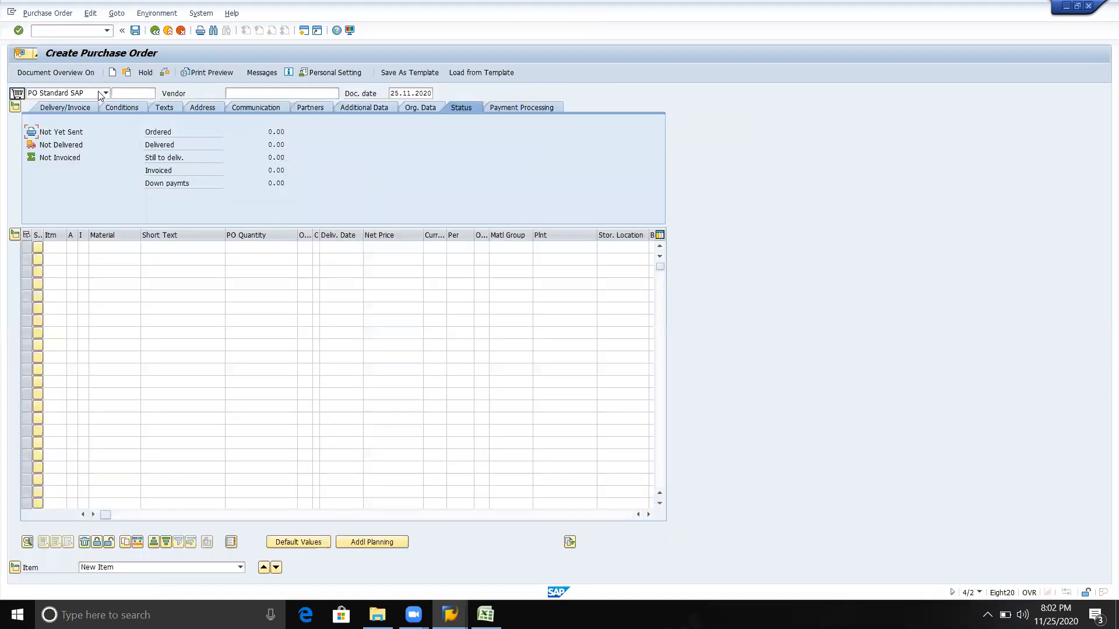
# Look through the available purchase order types, keeping PO Standard SAP
pyautogui.click(105, 92)
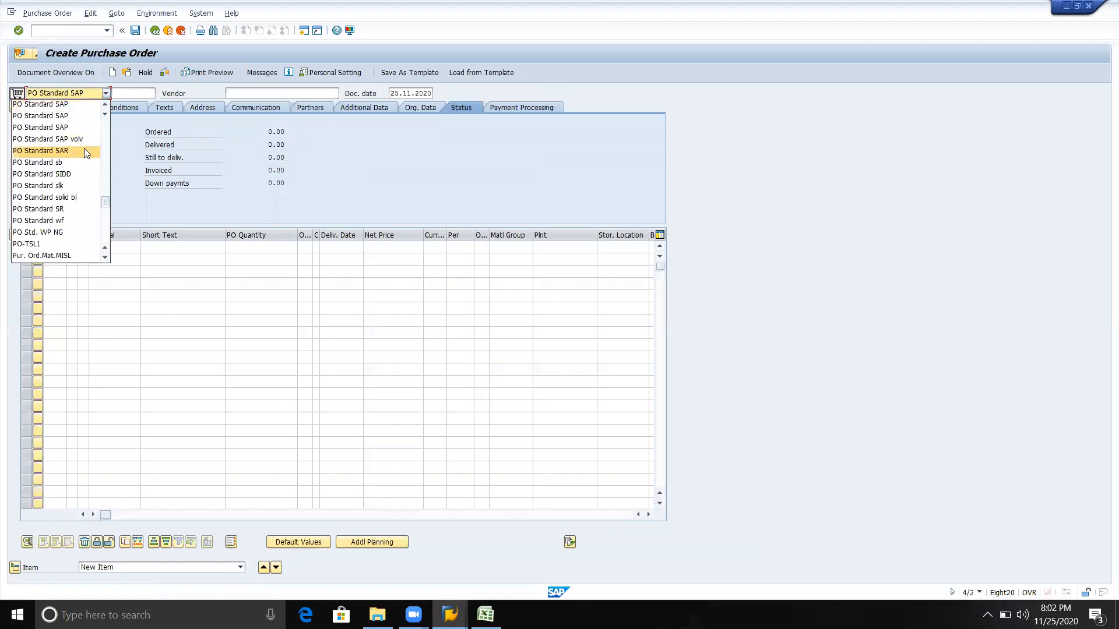
pyautogui.scroll(2, 87, 152)
pyautogui.scroll(-4, 86, 152)
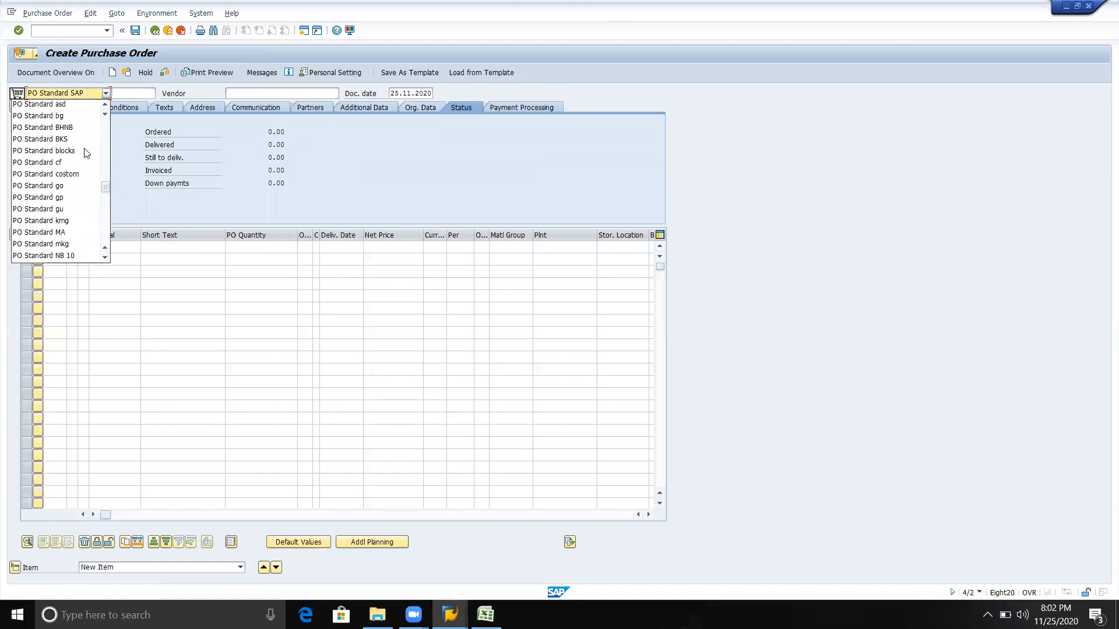
pyautogui.click(86, 92)
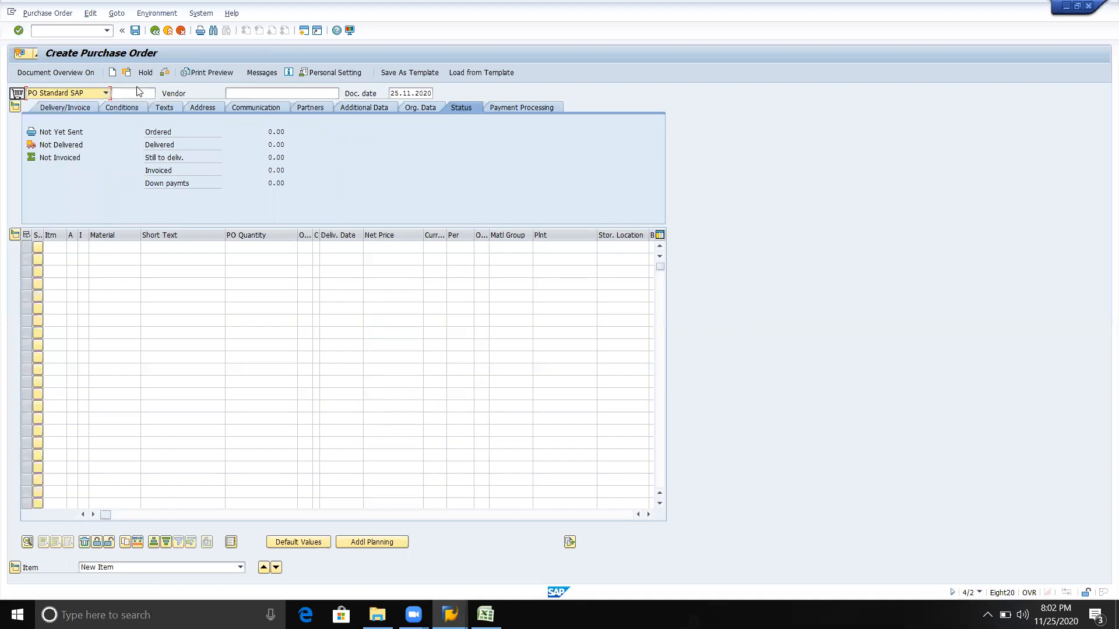
pyautogui.click(69, 31)
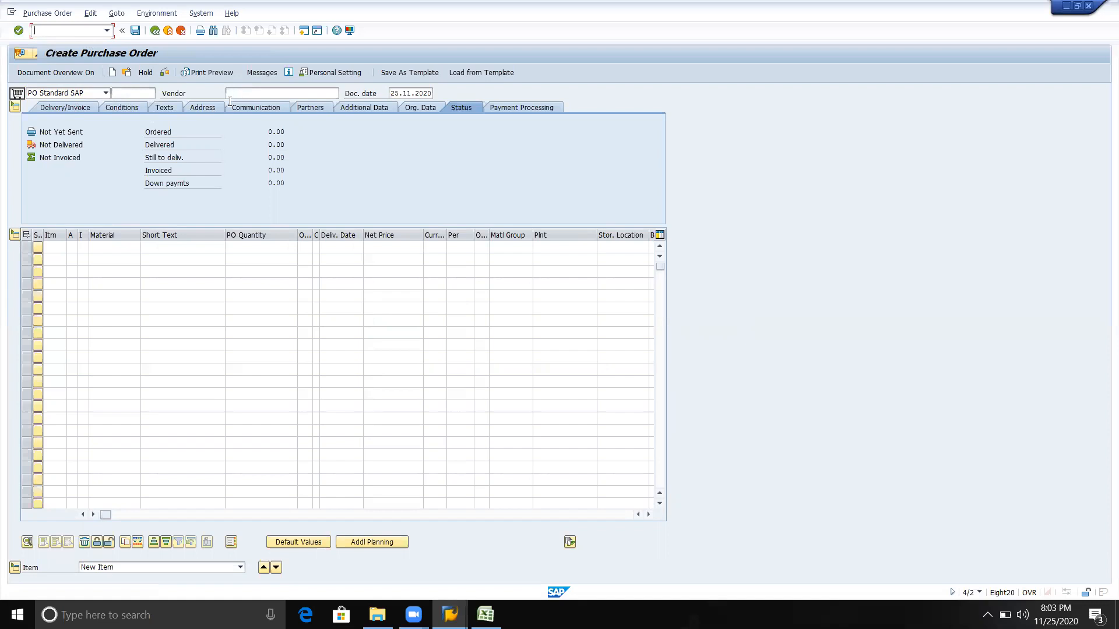
pyautogui.click(267, 97)
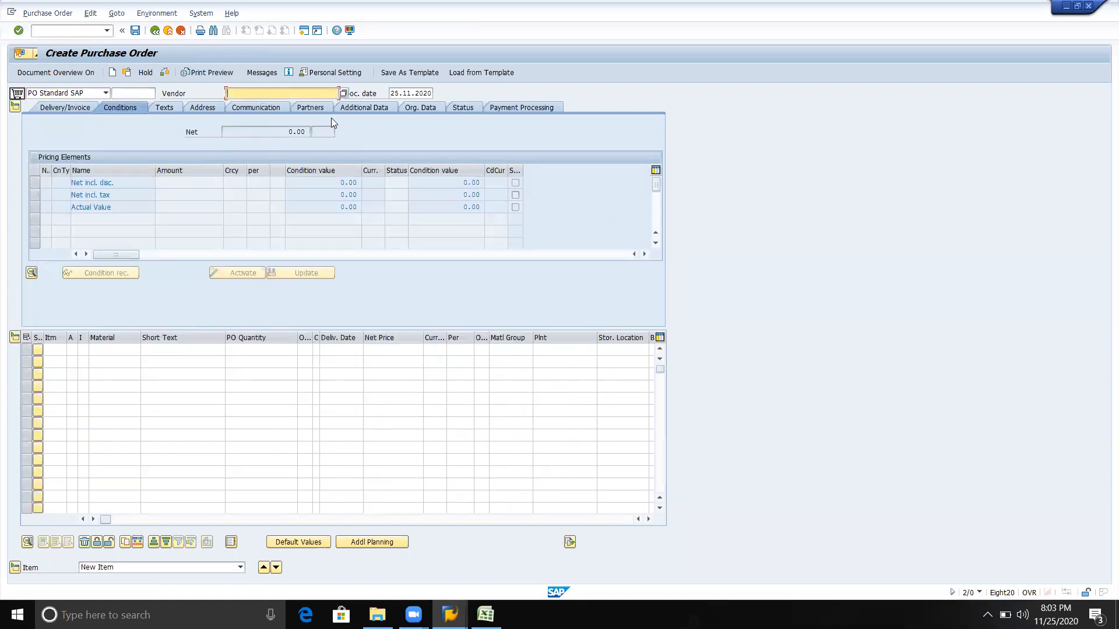
# Restart ME21N and choose MIN2 PLASTIC as the purchase order's vendor from the vendor search
pyautogui.click(85, 32)
pyautogui.write('/nme21n')
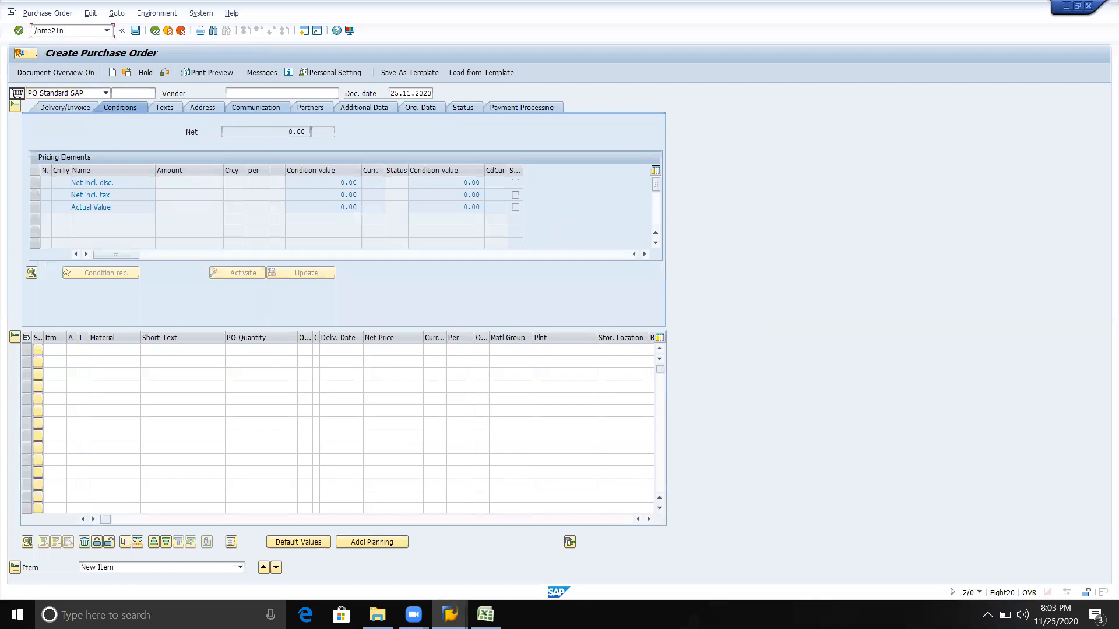
pyautogui.press('Return')
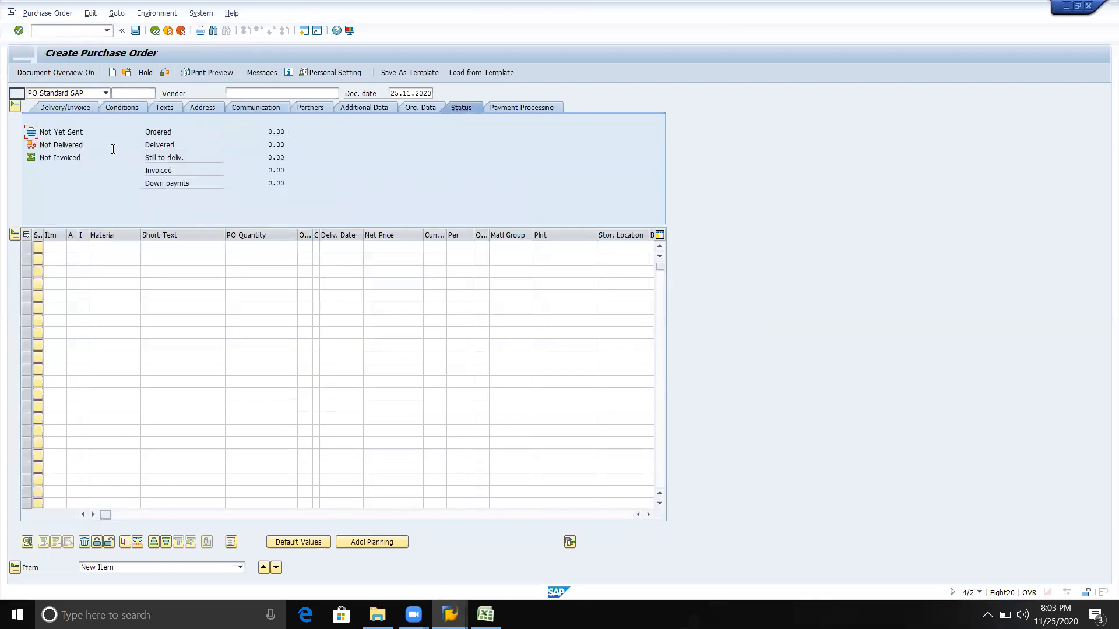
pyautogui.click(269, 93)
pyautogui.click(343, 94)
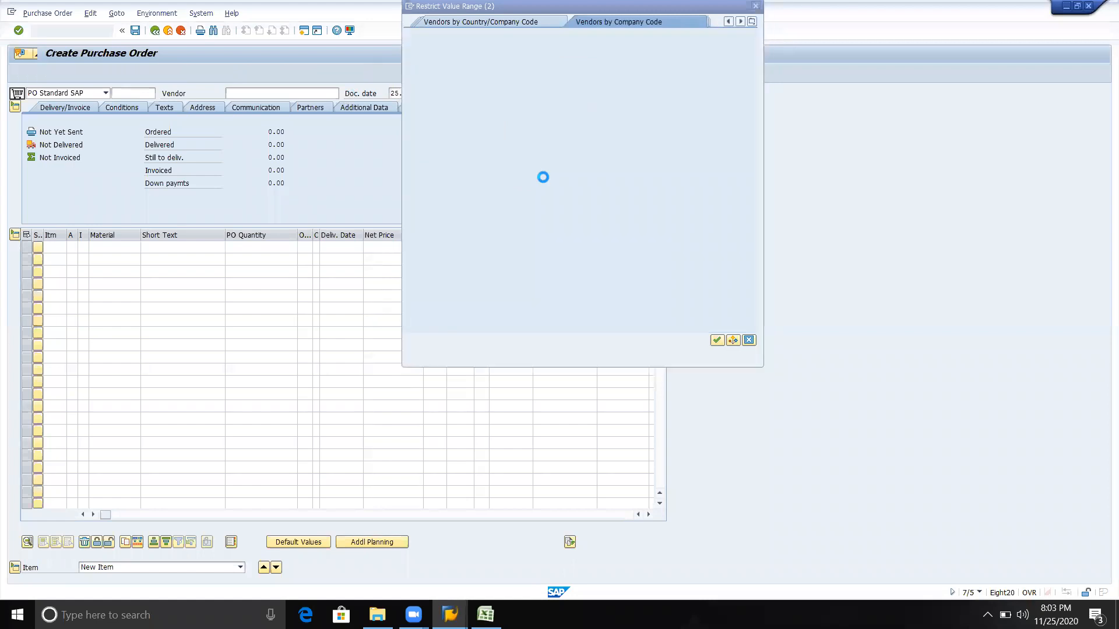
pyautogui.click(544, 178)
pyautogui.press('Return')
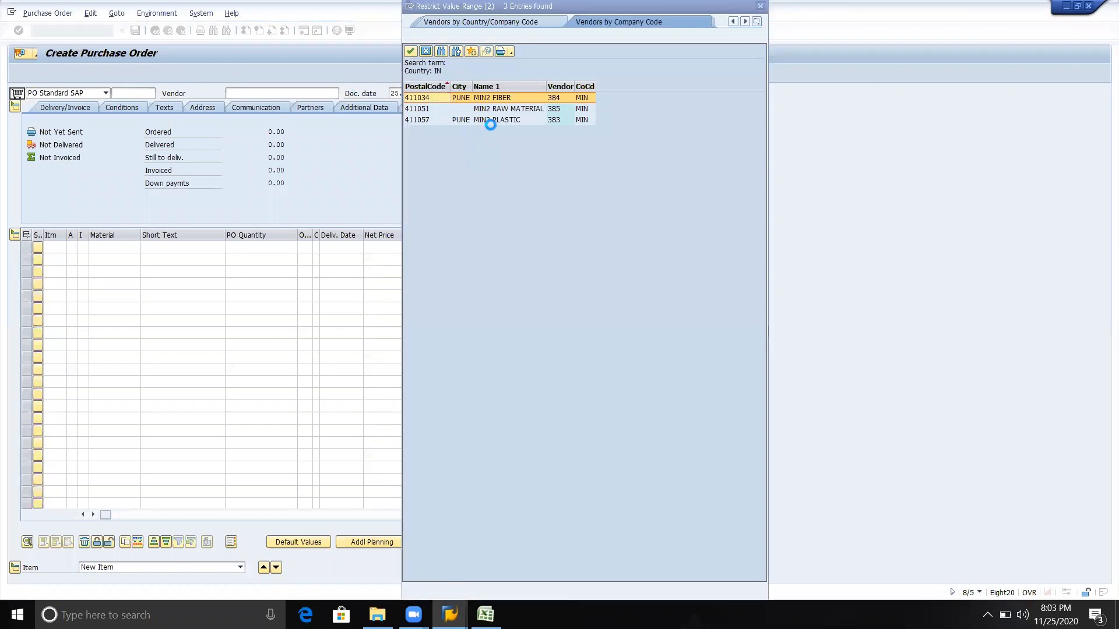
pyautogui.click(495, 122)
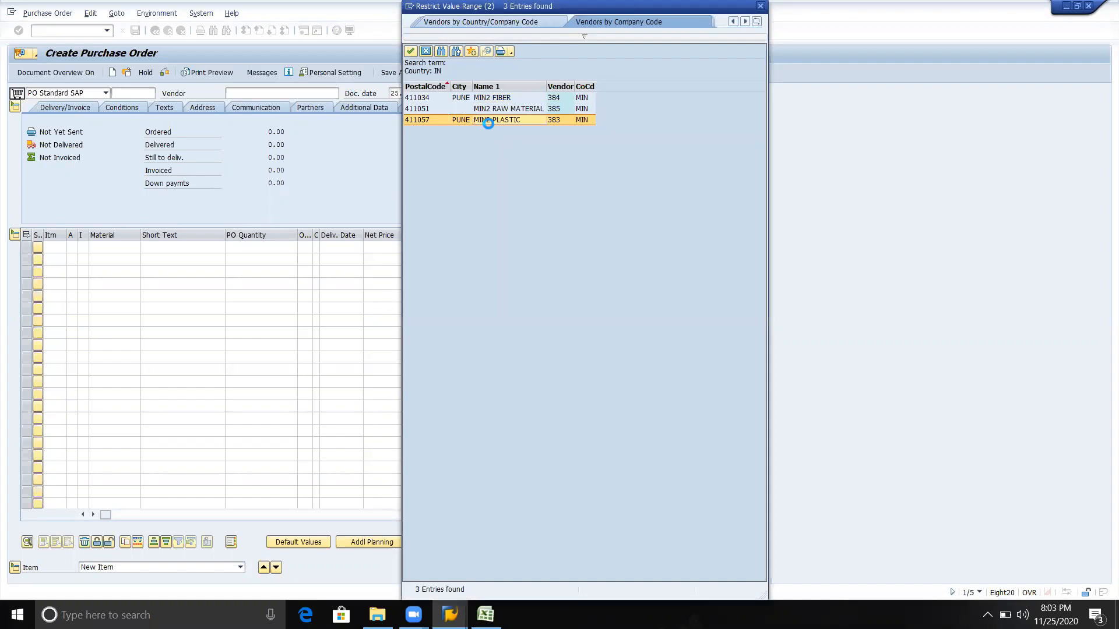
pyautogui.doubleClick(488, 121)
# Try entering the material in the first item line with quantity 30 kg and delivery date 10.12.2020
pyautogui.click(126, 247)
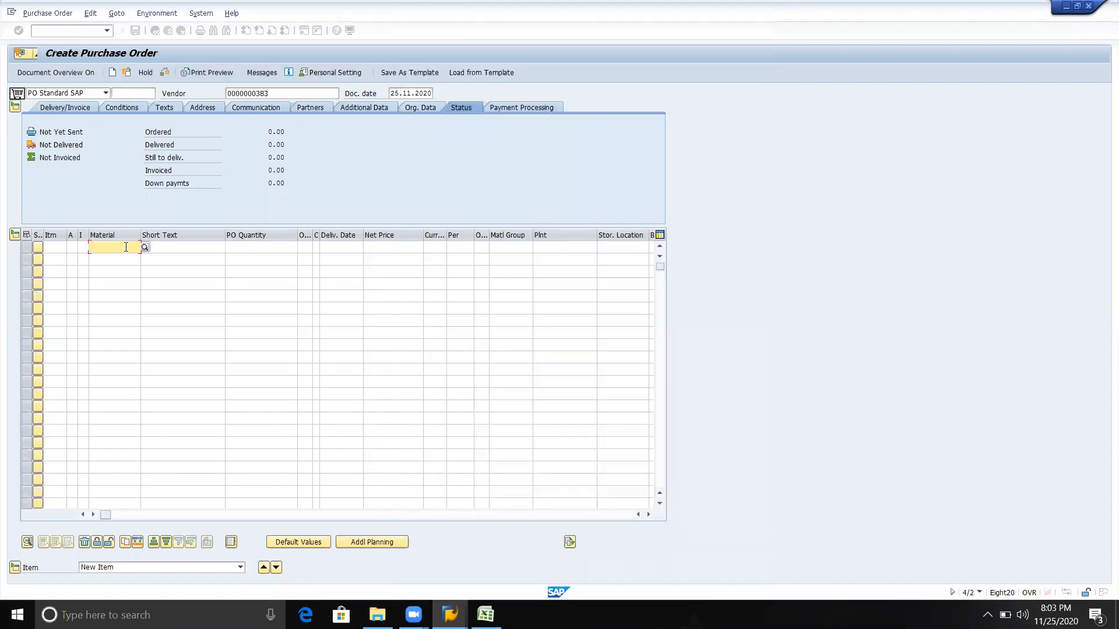
pyautogui.press('Down')
pyautogui.press('Return')
pyautogui.press('Tab')
pyautogui.press('Tab')
pyautogui.write('30')
pyautogui.press('Tab')
pyautogui.press('Tab')
pyautogui.hotkey('shift', 'Tab')
pyautogui.press('space')
pyautogui.press('Return')
pyautogui.press('Tab')
# Try completing the item line with net price 40 INR, material group, plant and storage location, and check the entries
pyautogui.press('Tab')
pyautogui.press('space')
pyautogui.press('Return')
pyautogui.press('Tab')
pyautogui.press('space')
pyautogui.press('Return')
pyautogui.press('Tab')
pyautogui.hotkey('shift', 'Tab')
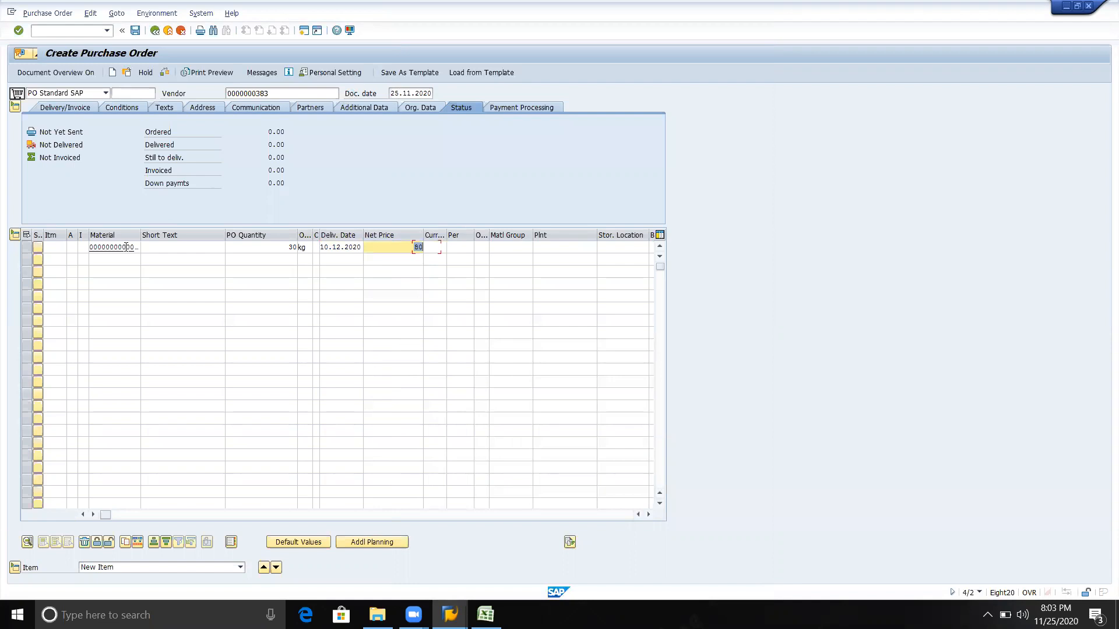
pyautogui.write('40')
pyautogui.press('Tab')
pyautogui.write('inr')
pyautogui.press('Tab')
pyautogui.press('Tab')
pyautogui.press('Tab')
pyautogui.press('space')
pyautogui.press('Return')
pyautogui.press('Tab')
pyautogui.press('space')
pyautogui.press('Return')
pyautogui.press('Tab')
pyautogui.press('space')
pyautogui.press('Return')
pyautogui.press('Return')
# Set the organizational data to purchasing organization MIN, purchasing group MI1 and company code MIN
pyautogui.press('space')
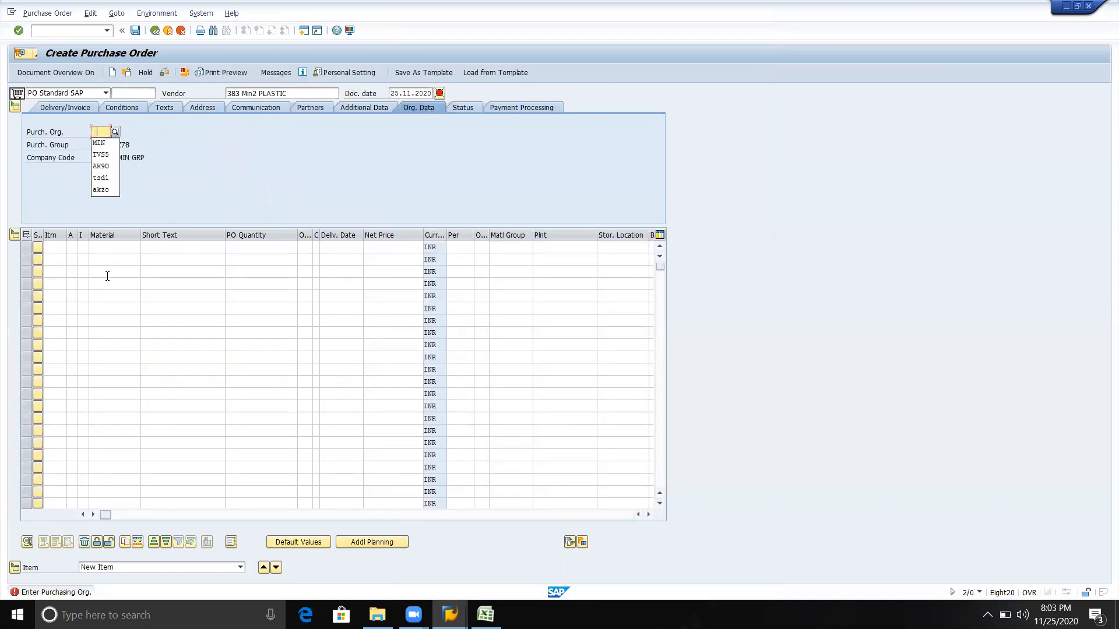
pyautogui.press('Return')
pyautogui.press('Tab')
pyautogui.press('space')
pyautogui.press('Return')
# Enter the MIN1 Plastic material in the first item line with quantity 30 KG and delivery date 10.12.2020
pyautogui.press('Return')
pyautogui.press('Tab')
pyautogui.press('space')
pyautogui.press('Tab')
pyautogui.press('space')
pyautogui.press('Return')
pyautogui.press('Tab')
pyautogui.press('Tab')
pyautogui.press('space')
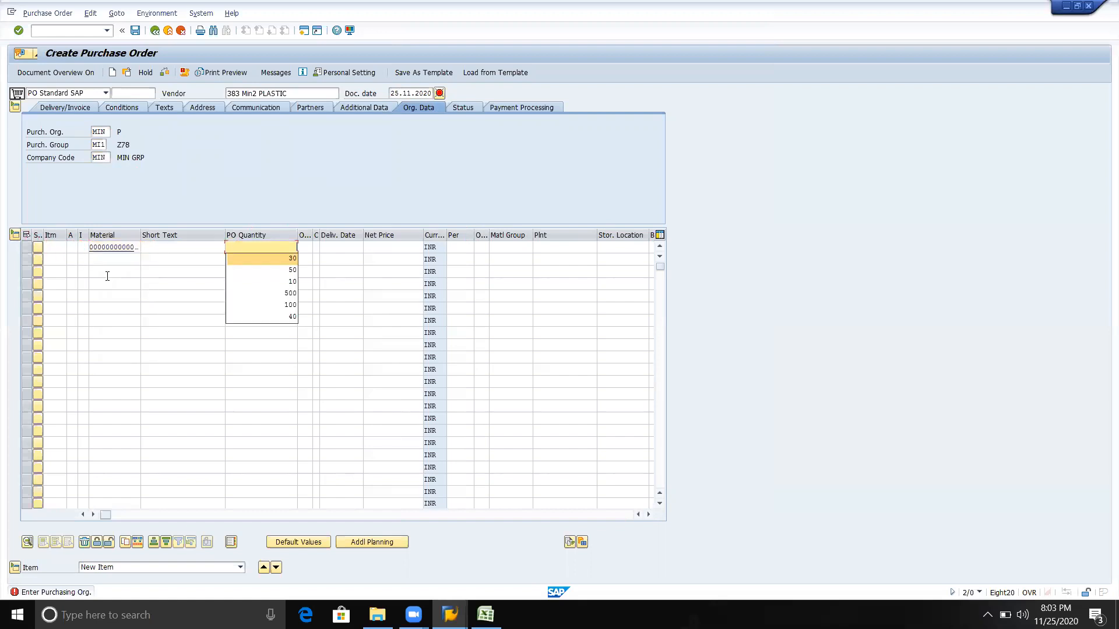
pyautogui.press('Return')
pyautogui.press('Tab')
pyautogui.write('kg')
# Complete the item line with net price 40, the MIN1 material group, the min plant and its min storage location
pyautogui.press('Tab')
pyautogui.press('space')
pyautogui.press('Return')
pyautogui.press('Tab')
pyautogui.press('space')
pyautogui.press('Return')
pyautogui.press('Tab')
pyautogui.press('Tab')
pyautogui.press('Tab')
pyautogui.press('space')
pyautogui.press('Return')
pyautogui.press('Tab')
pyautogui.press('space')
pyautogui.press('Return')
pyautogui.press('Tab')
pyautogui.press('space')
pyautogui.press('Return')
pyautogui.press('Return')
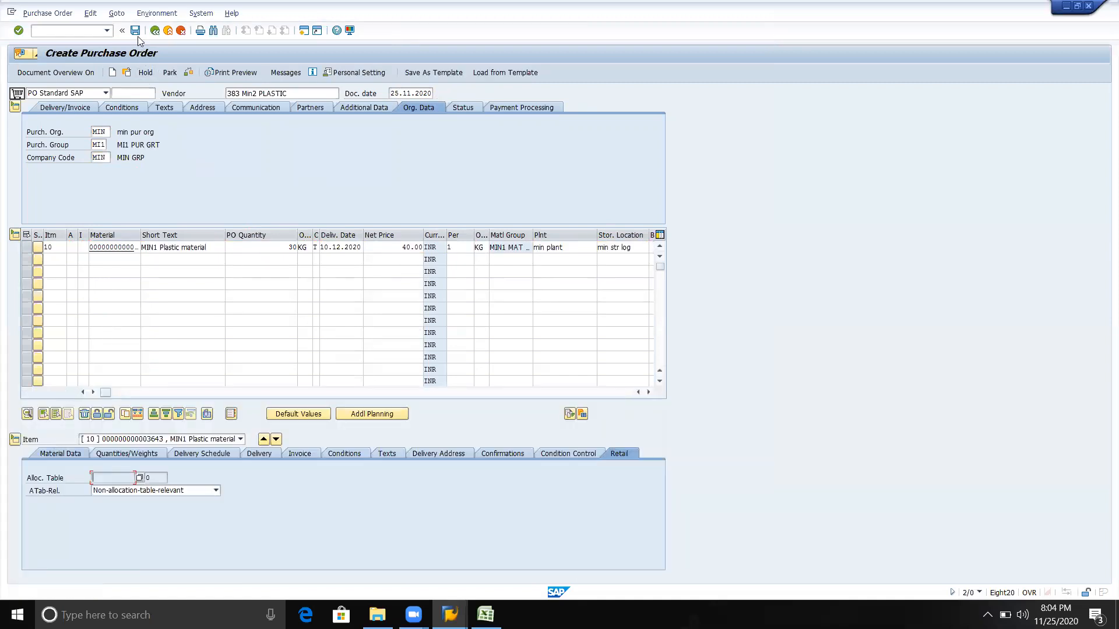
# Save the purchase order despite the issued system messages
pyautogui.hotkey('ctrl', 's')
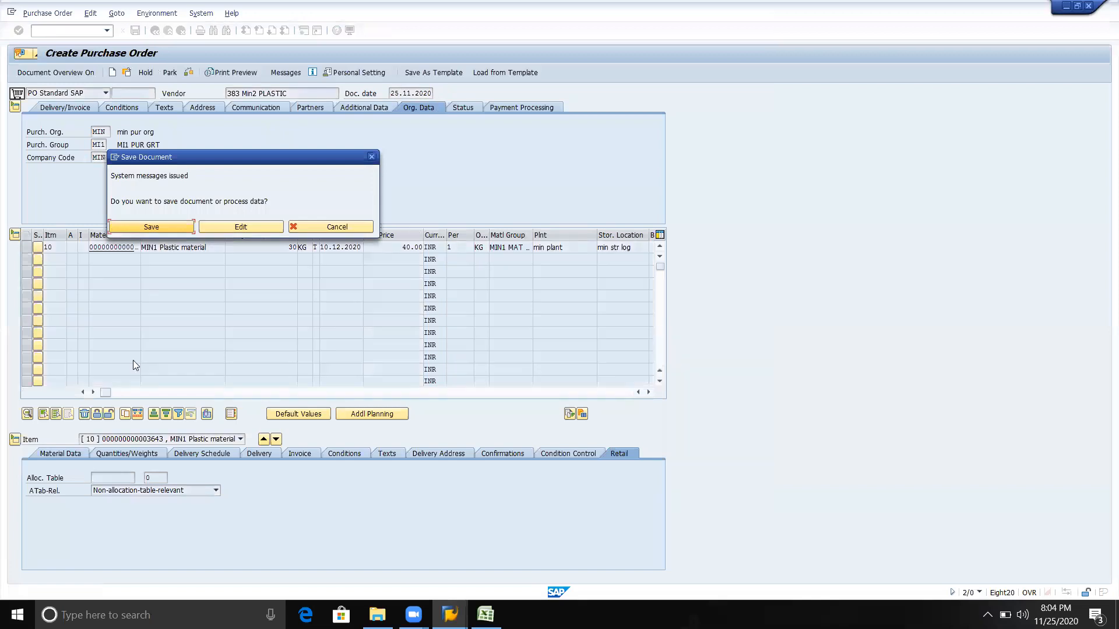
pyautogui.click(160, 227)
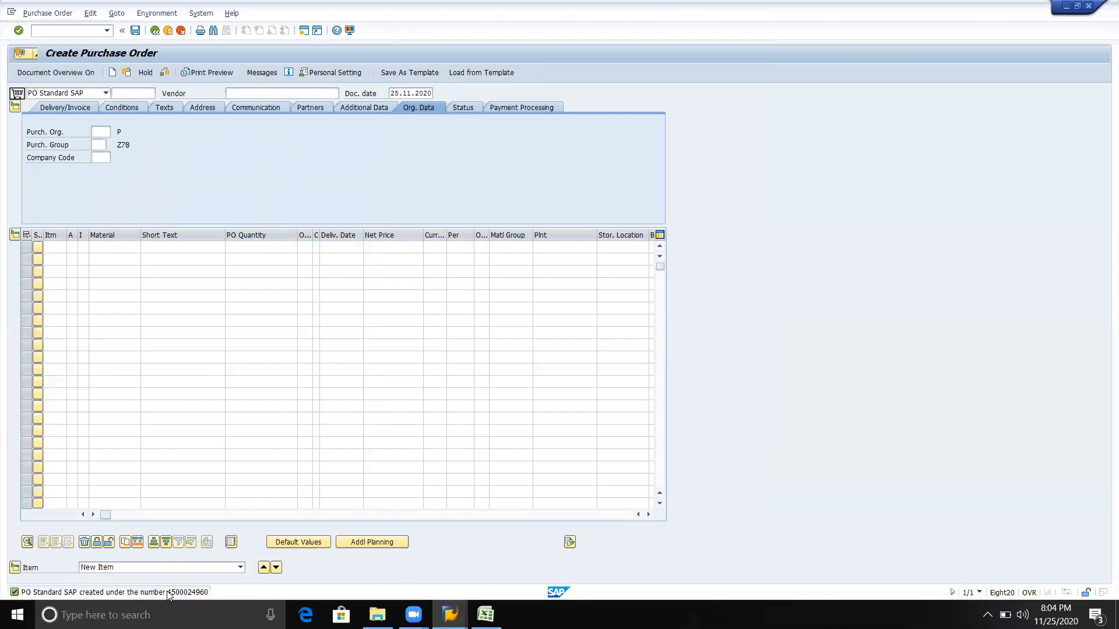
# Open the details of the purchase order creation message and copy the new purchase order number
pyautogui.doubleClick(168, 593)
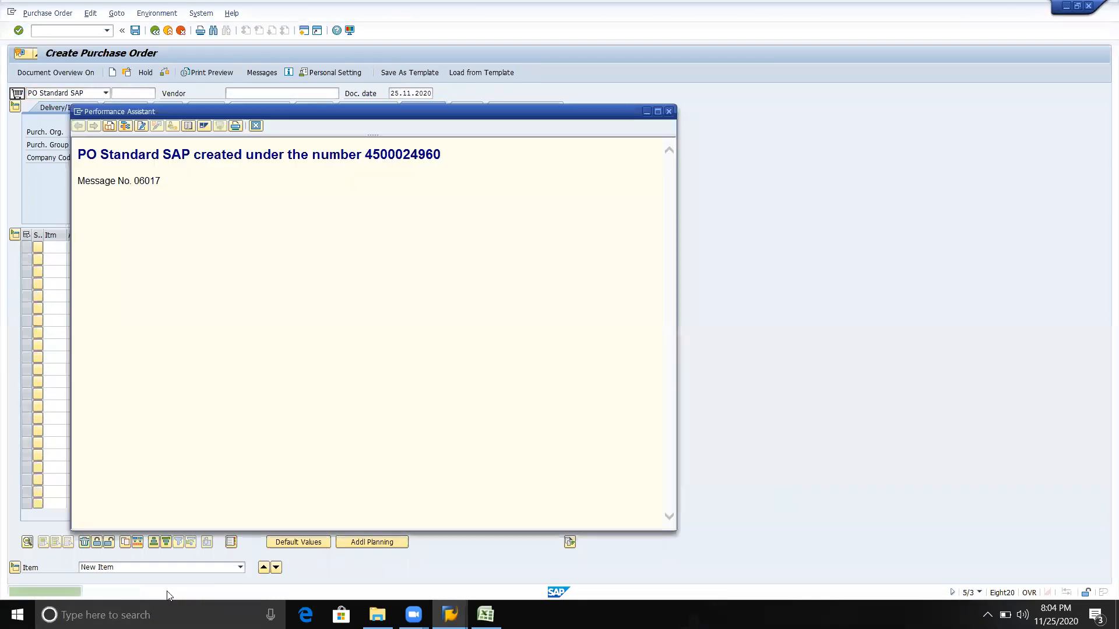
pyautogui.doubleClick(398, 155)
pyautogui.hotkey('ctrl', 'c')
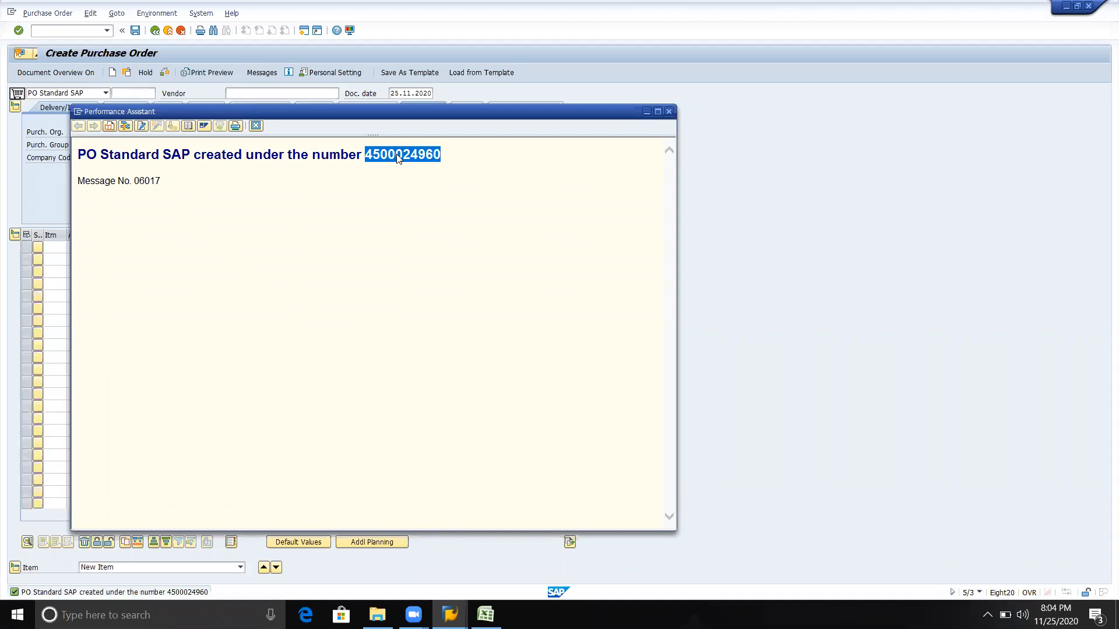
pyautogui.hotkey('alt', 'Tab')
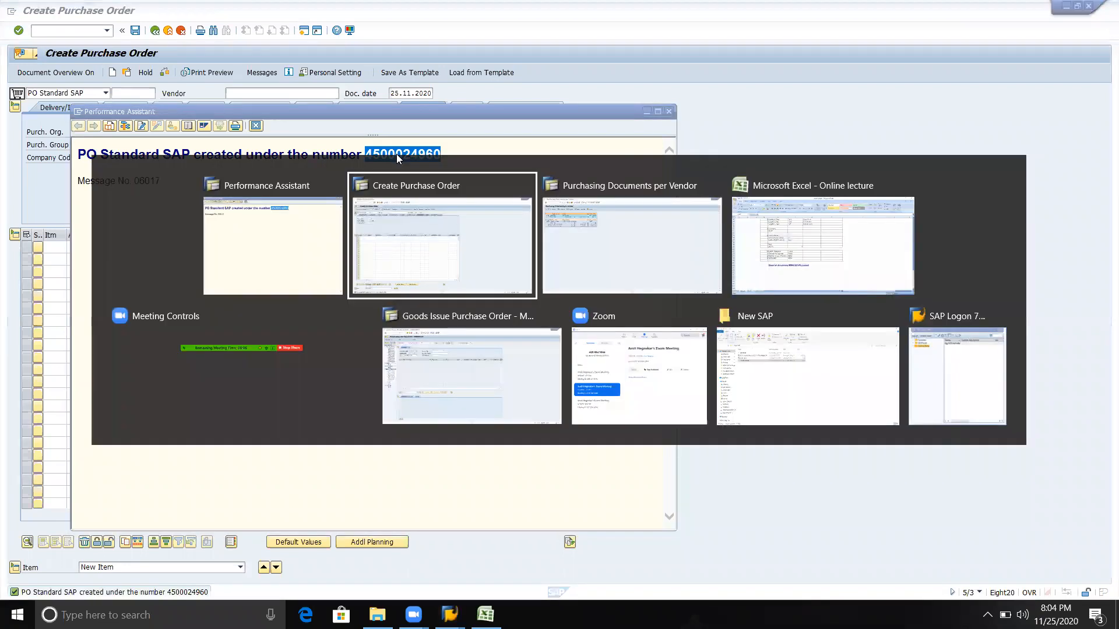
pyautogui.hotkey('alt', 'Tab')
pyautogui.hotkey('alt', 'Tab')
pyautogui.hotkey('alt', 'shift', 'Tab')
pyautogui.hotkey('alt', 'shift', 'Tab')
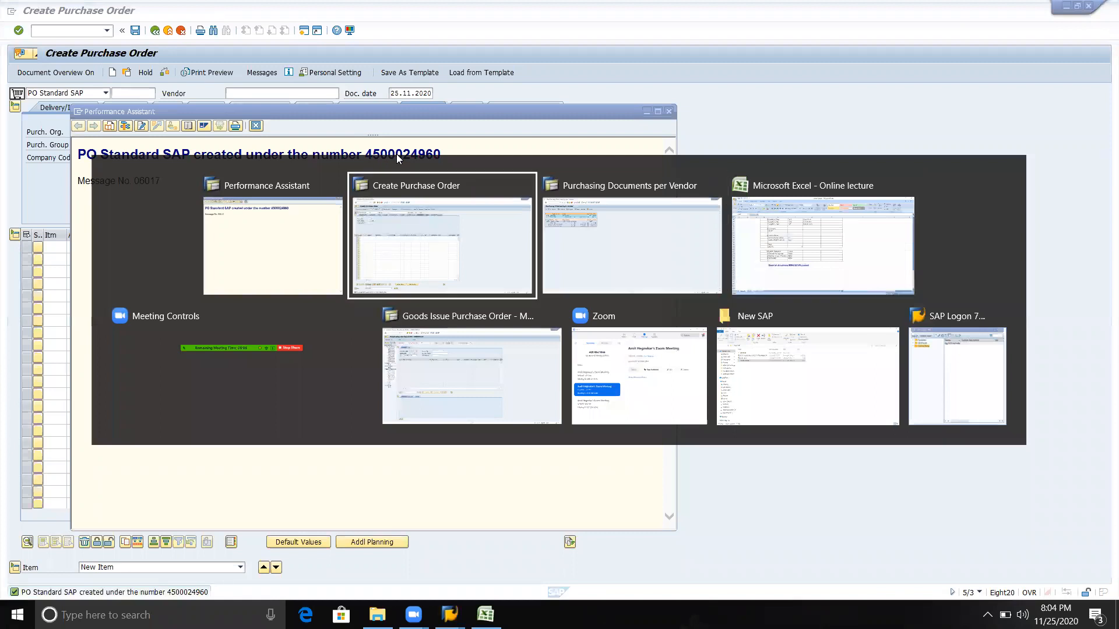
# Open the goods movement transaction with /nmigo
pyautogui.click(48, 35)
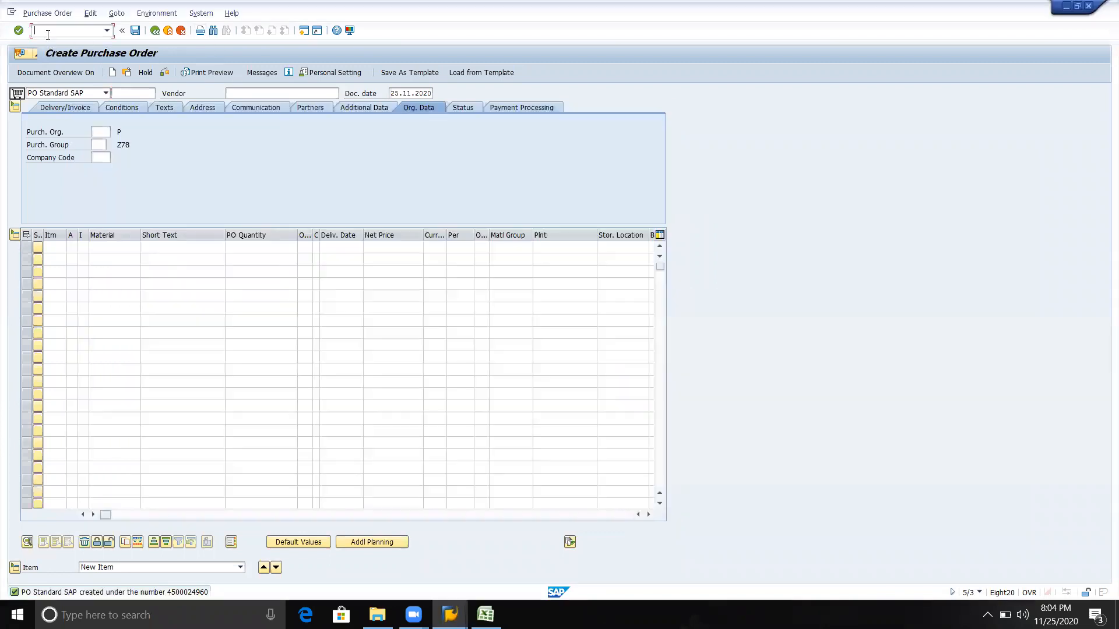
pyautogui.write('/nmigo')
pyautogui.press('Return')
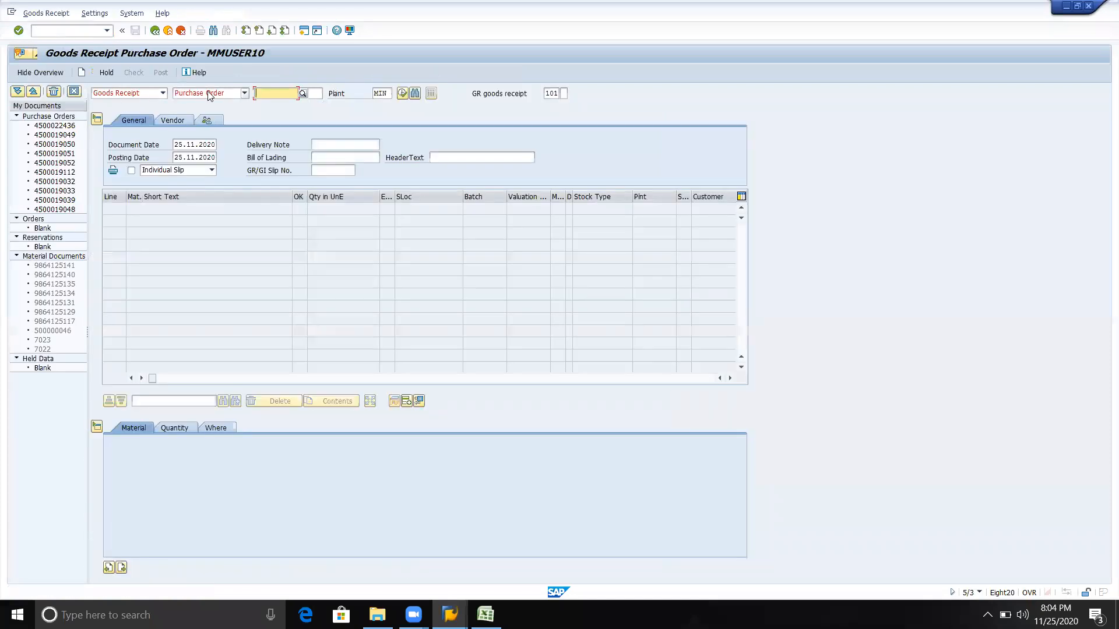
# Load the copied purchase order number into the goods receipt for plant MIN
pyautogui.hotkey('ctrl', 'v')
pyautogui.press('Tab')
pyautogui.press('Tab')
pyautogui.press('Tab')
pyautogui.hotkey('shift', 'Tab')
pyautogui.press('Return')
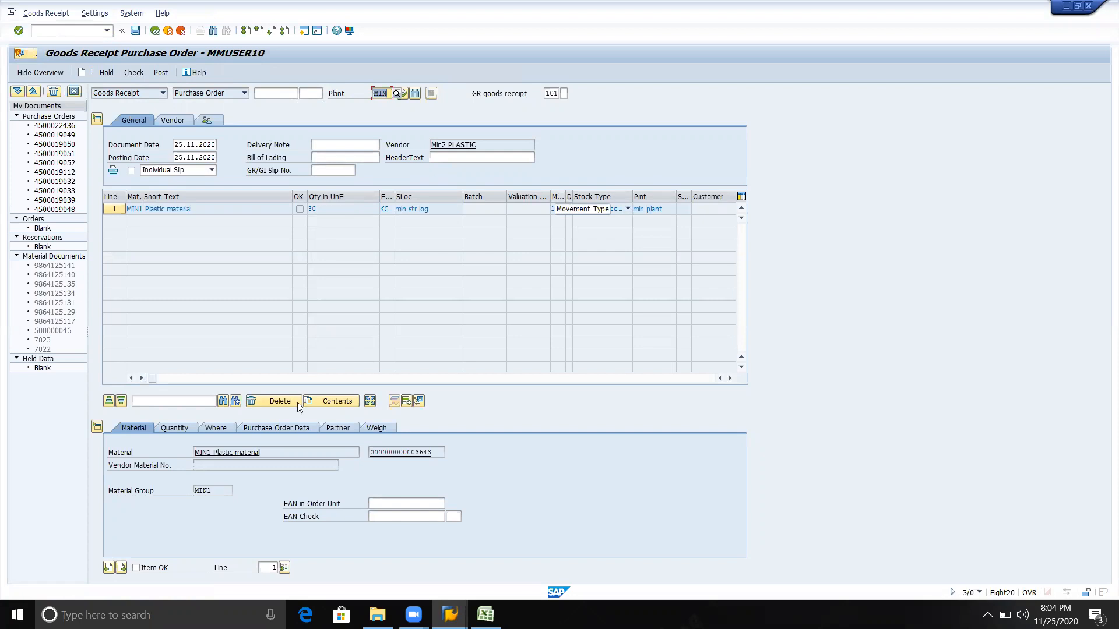
# Mark the MIN1 Plastic material item as OK, then check and post the goods receipt
pyautogui.click(136, 568)
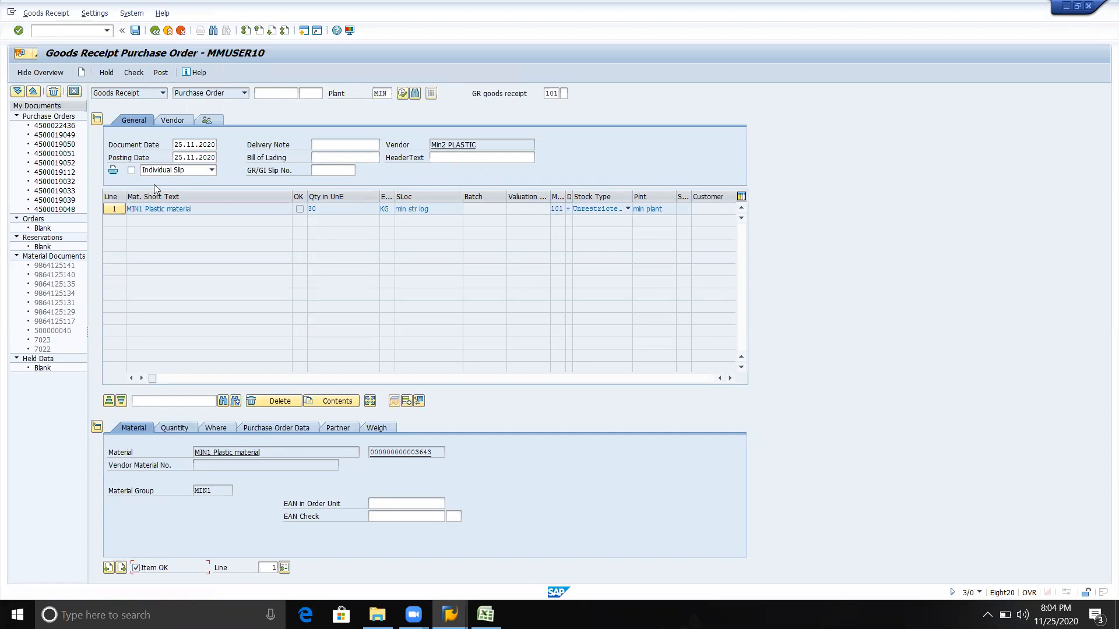
pyautogui.click(135, 74)
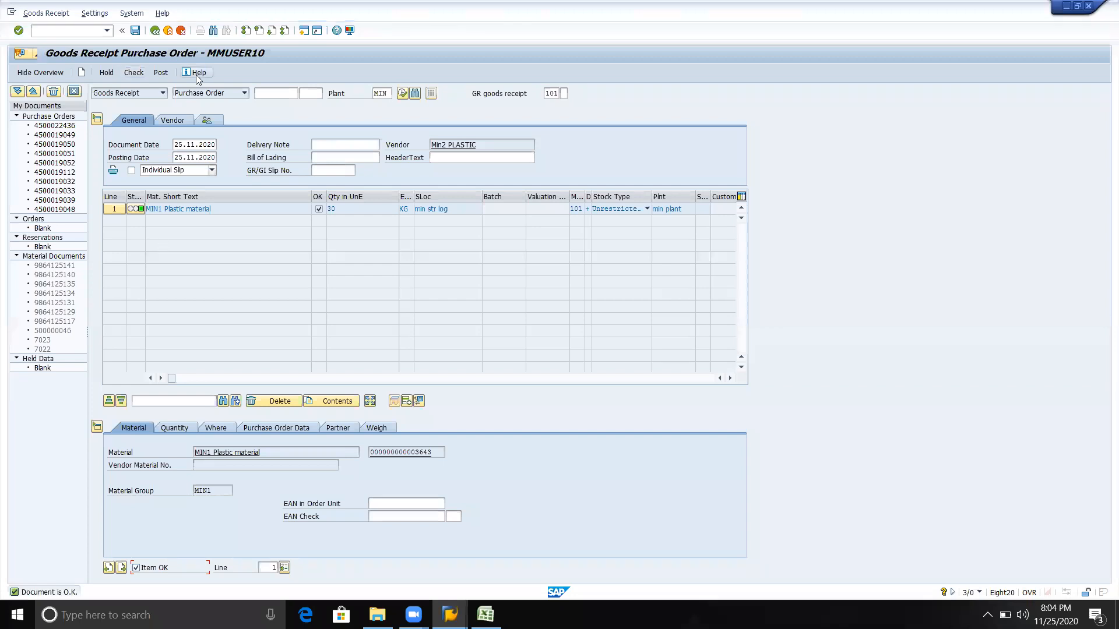
pyautogui.click(159, 72)
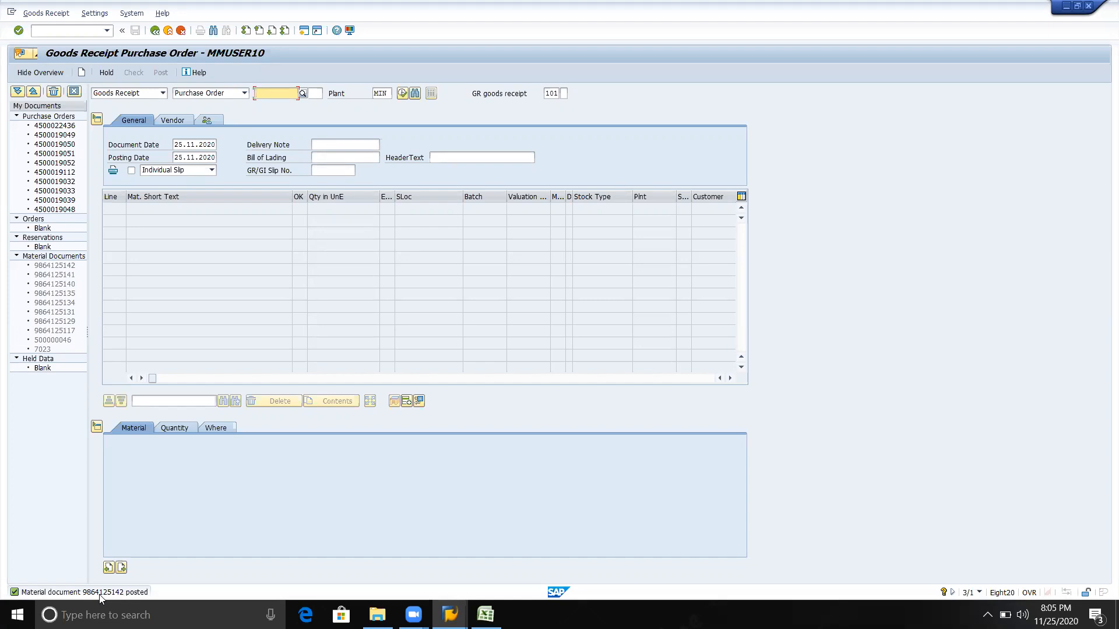
# Open the purchase order release transaction with /nme29n
pyautogui.click(553, 93)
pyautogui.click(263, 92)
pyautogui.click(96, 28)
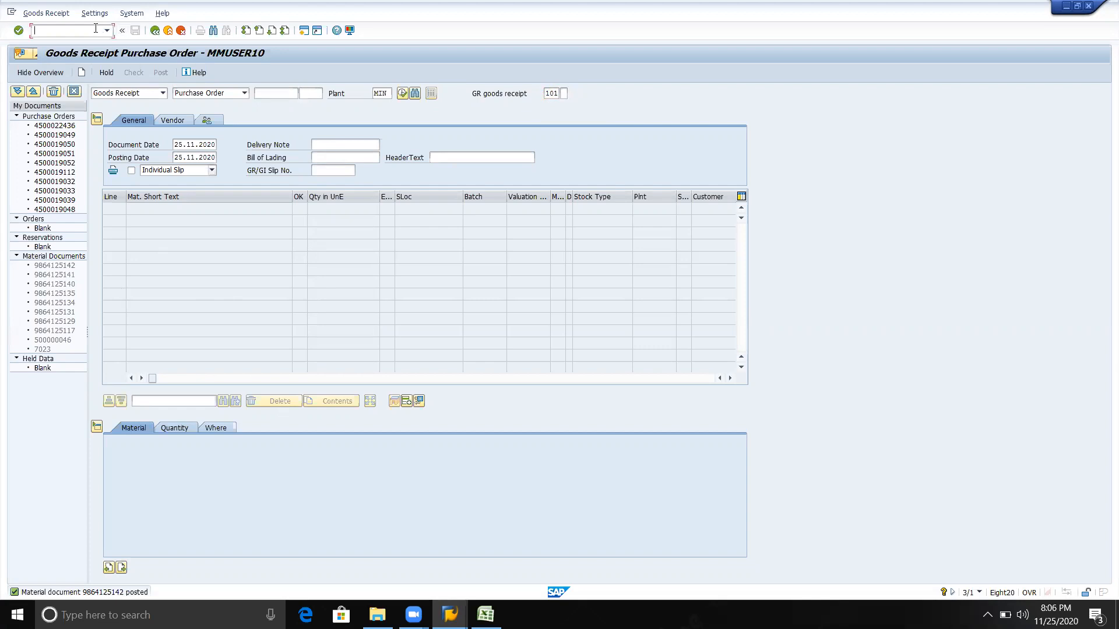
pyautogui.write('/nme29n')
pyautogui.press('Return')
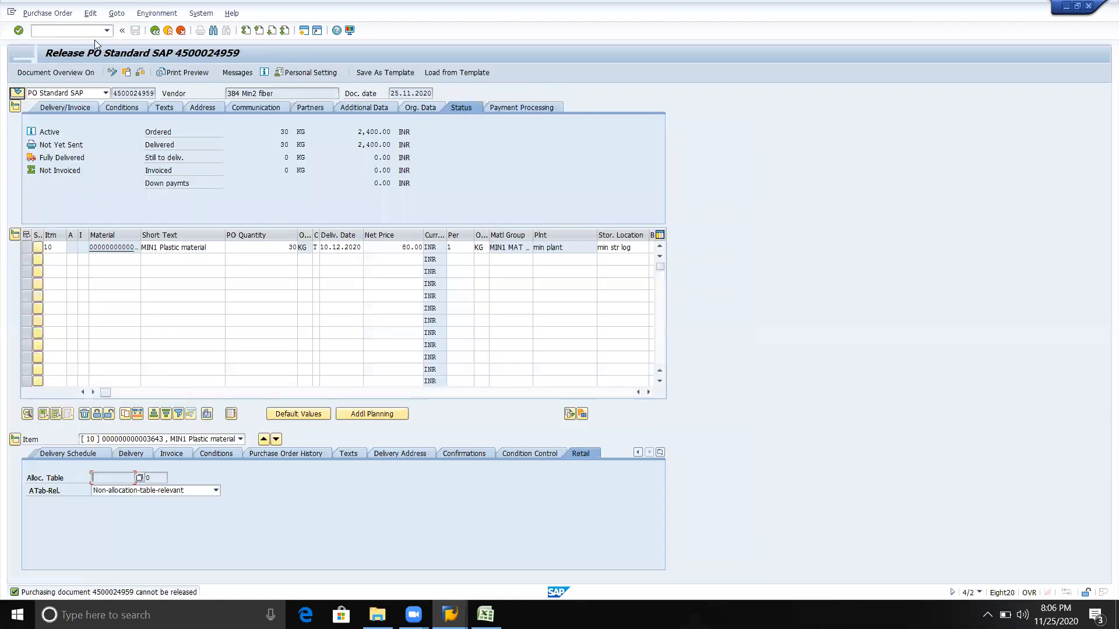
# Load the newly created Min2 PLASTIC purchase order for release and view its header conditions
pyautogui.click(126, 73)
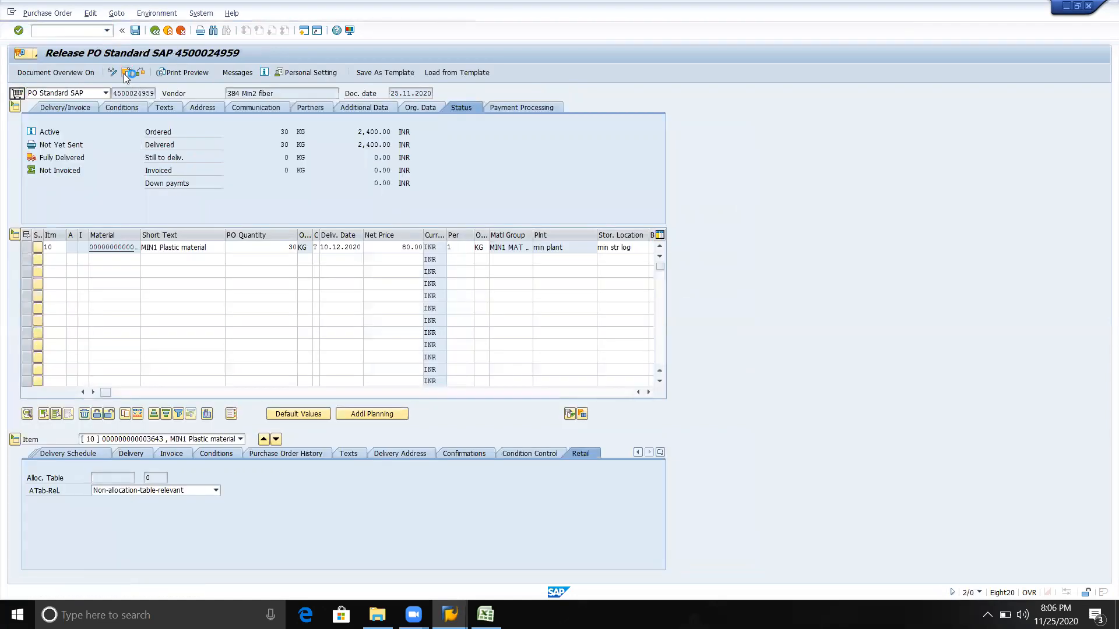
pyautogui.press('Return')
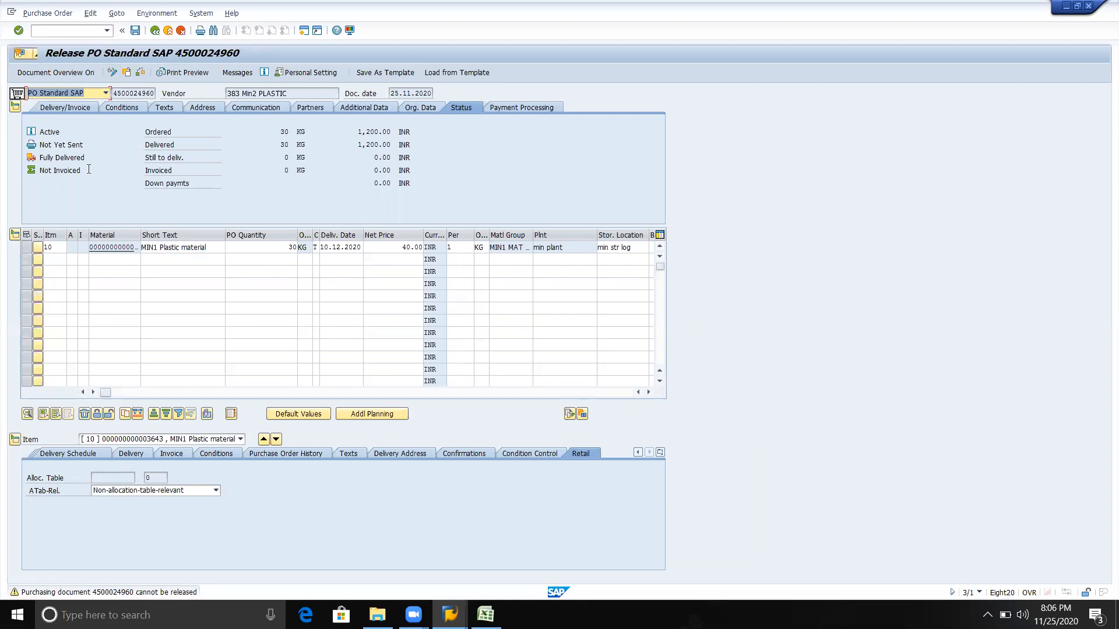
pyautogui.click(111, 77)
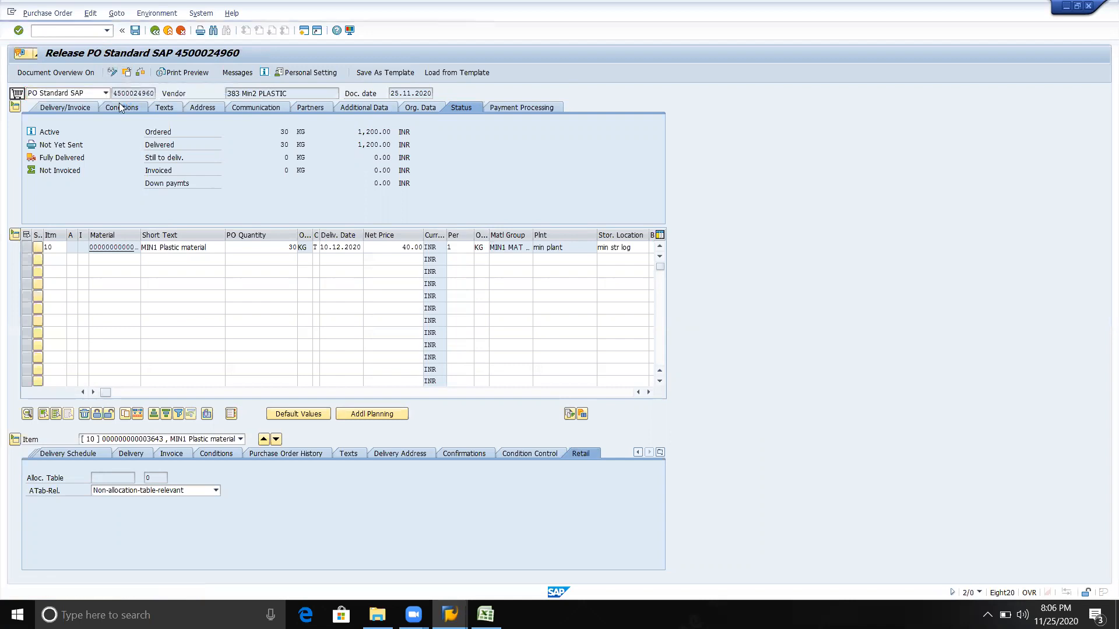
pyautogui.click(120, 108)
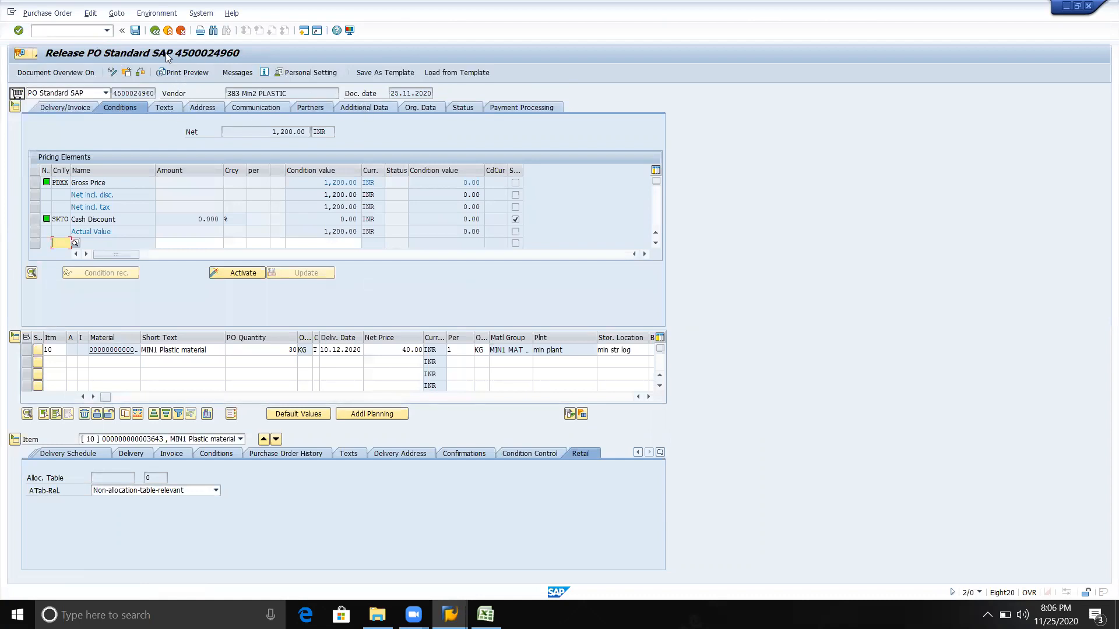
# Return to the SAP Easy Access screen and reopen the release transaction /nme29n
pyautogui.click(140, 72)
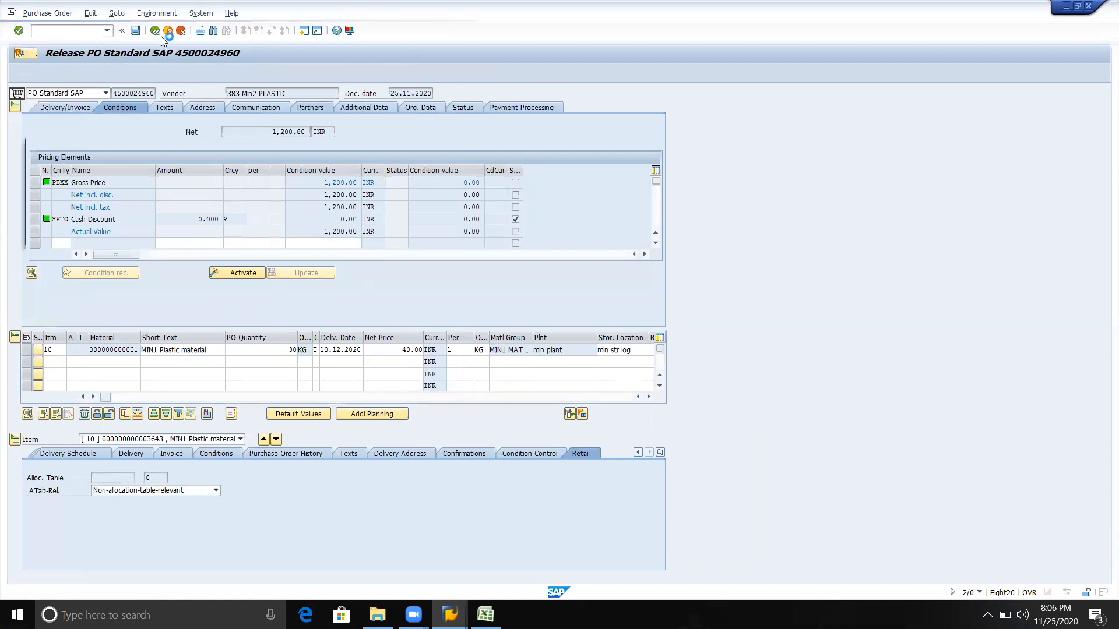
pyautogui.press('Return')
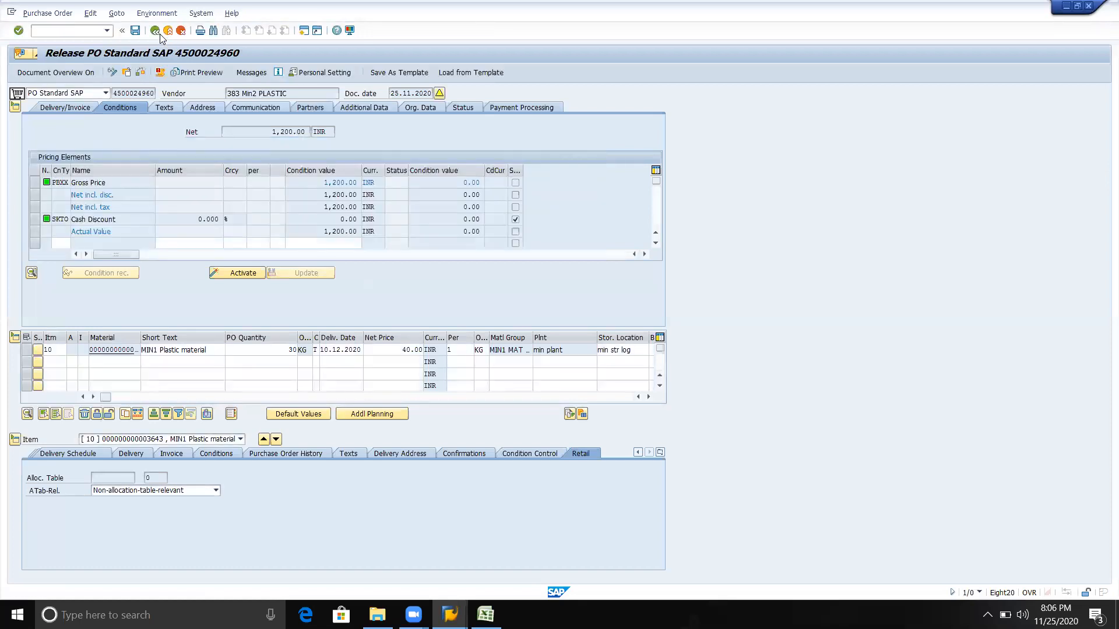
pyautogui.click(159, 33)
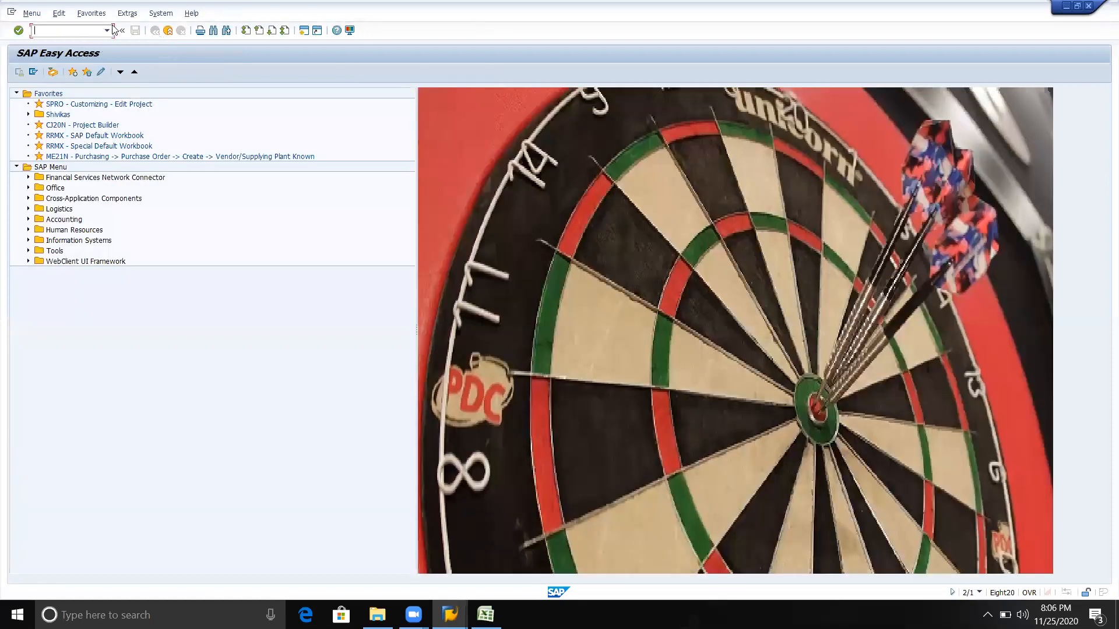
pyautogui.click(107, 30)
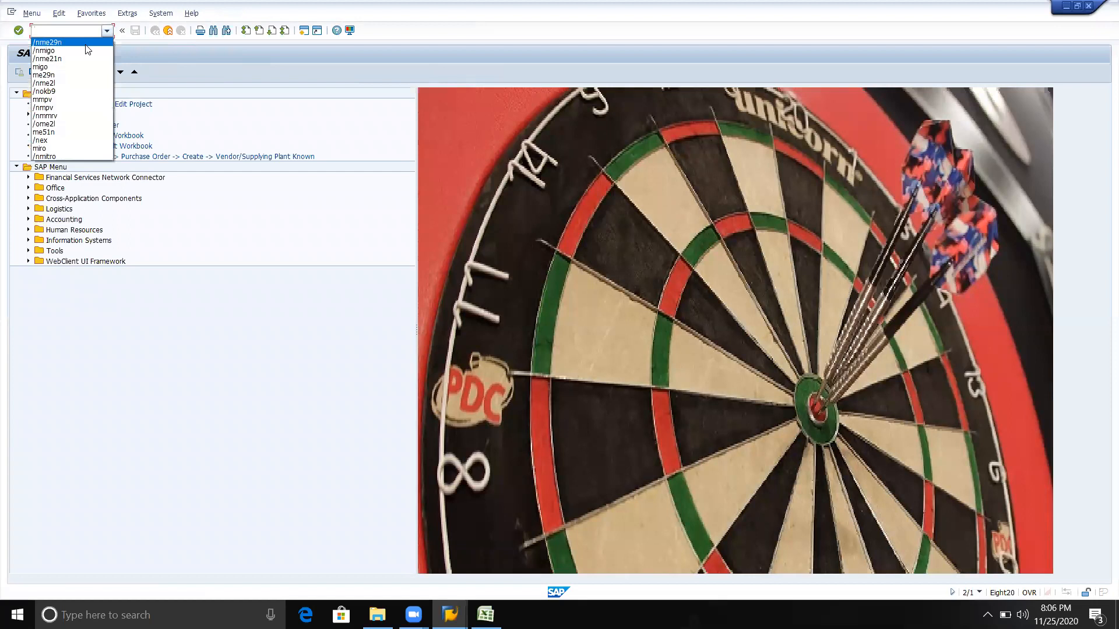
pyautogui.click(86, 45)
pyautogui.press('Return')
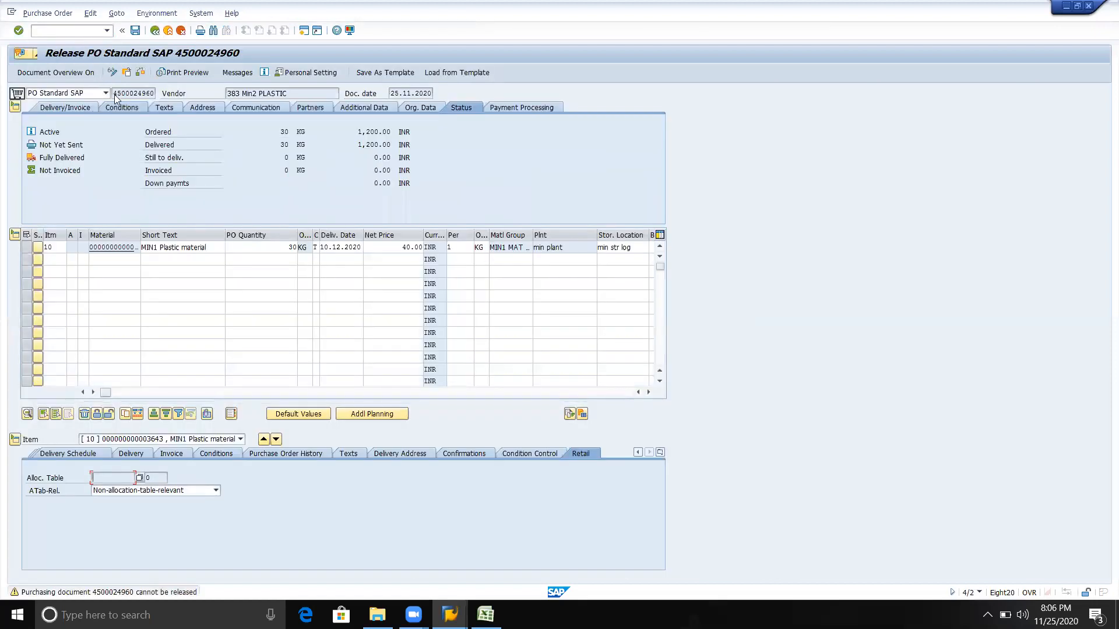
# Search the purchasing documents for plant MIN and load the first NB purchase order into the release screen
pyautogui.click(127, 73)
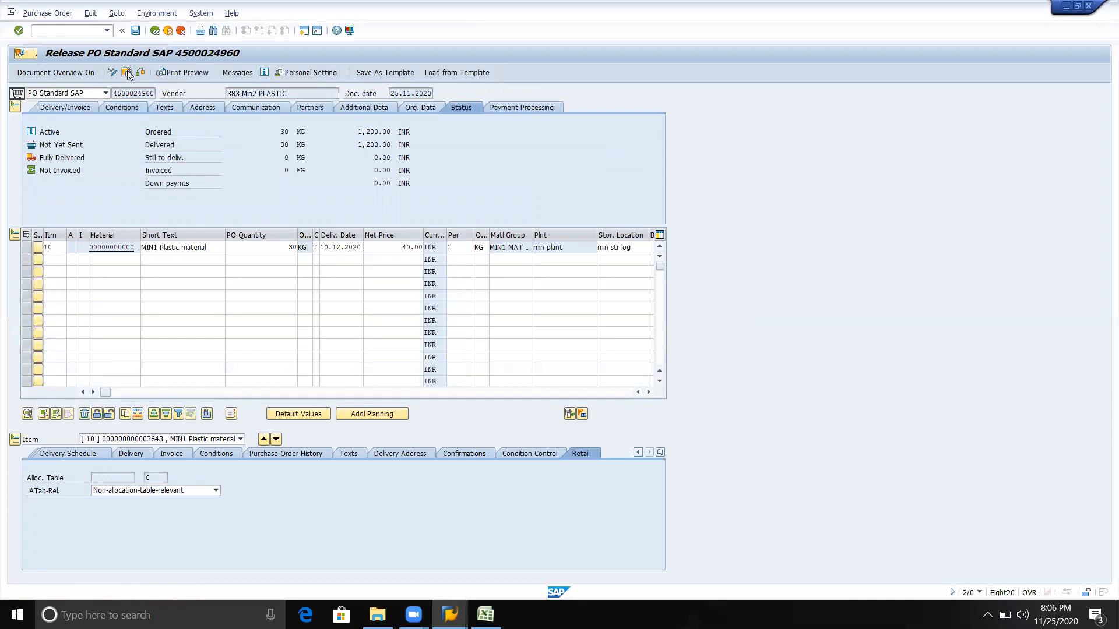
pyautogui.click(127, 73)
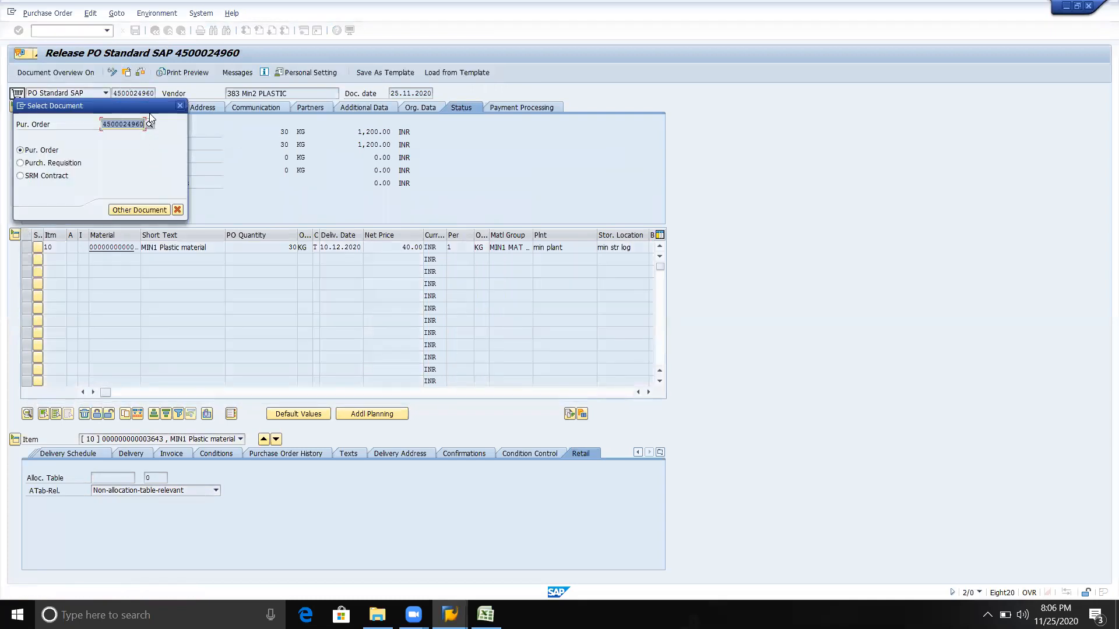
pyautogui.press('Return')
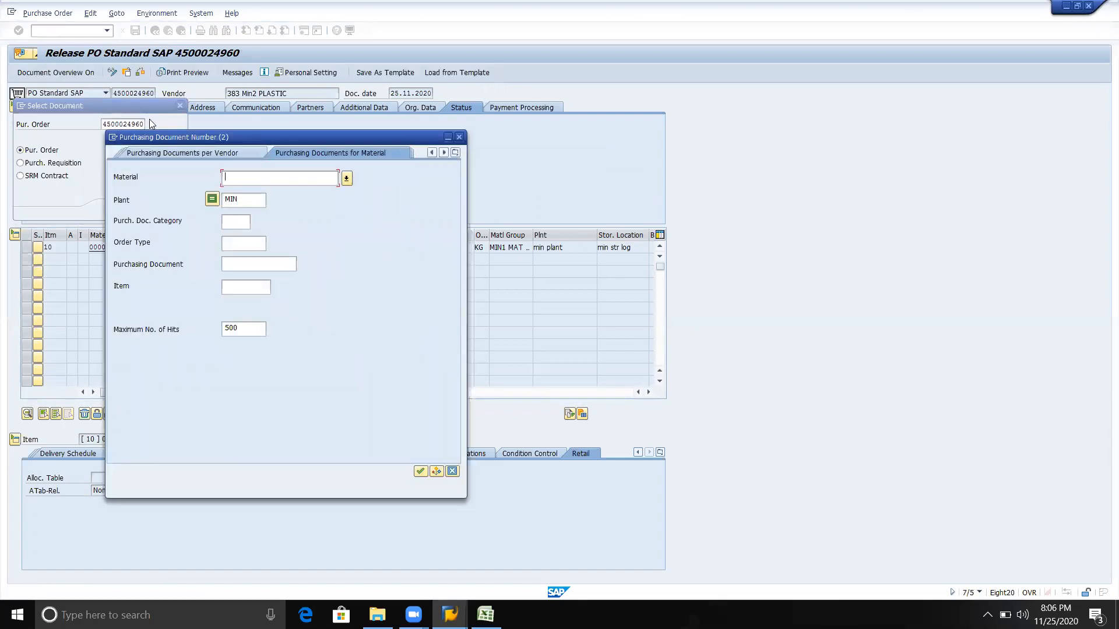
pyautogui.press('Tab')
pyautogui.press('Return')
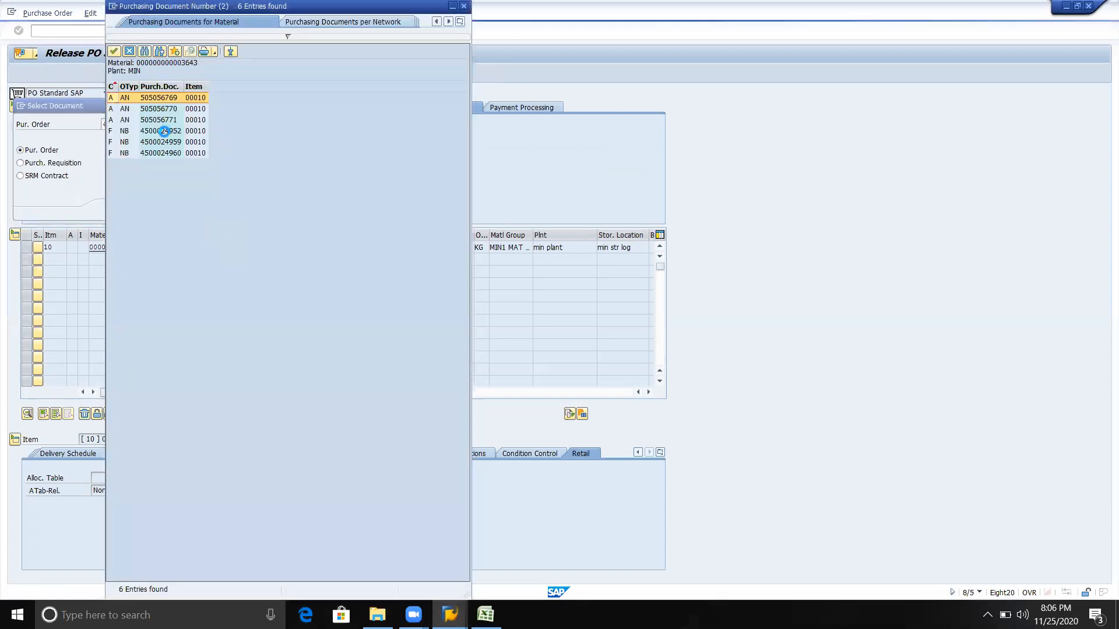
pyautogui.doubleClick(165, 137)
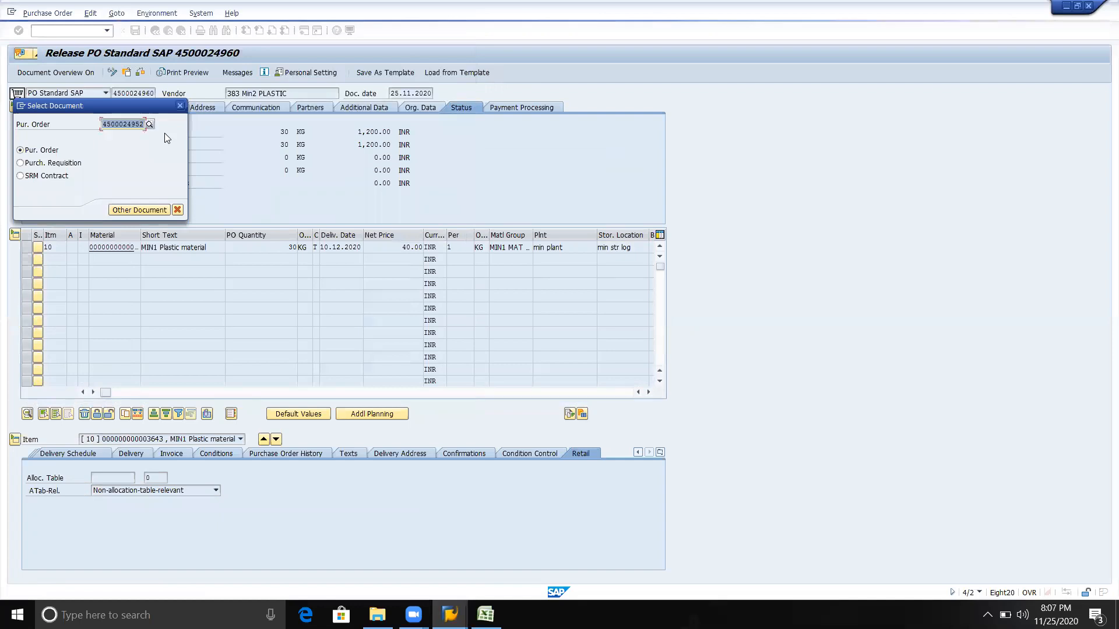
pyautogui.click(115, 211)
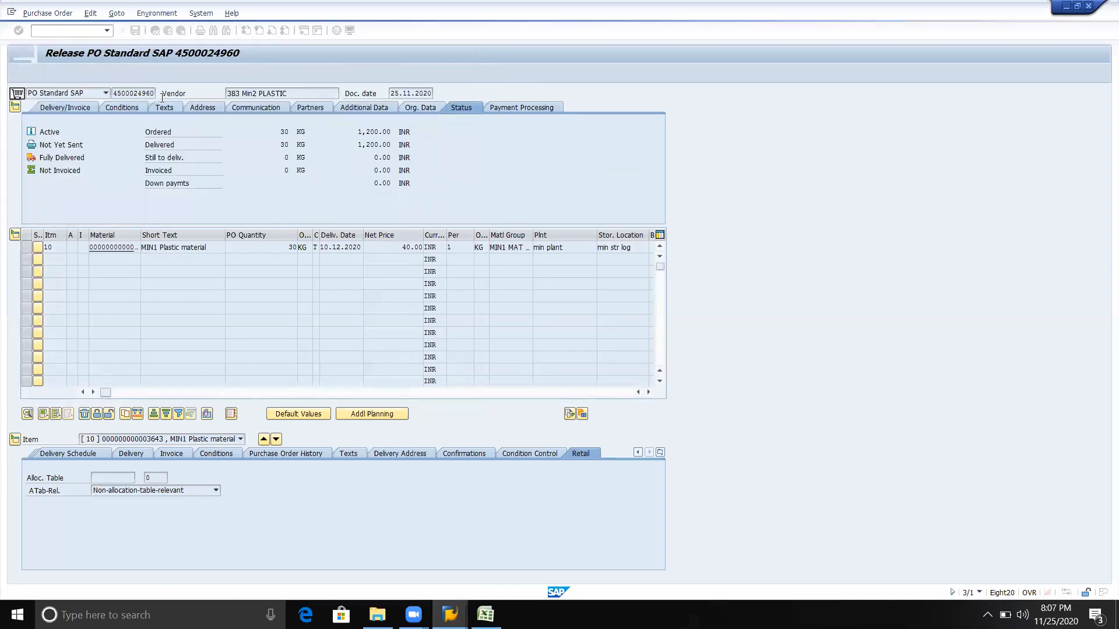
pyautogui.click(114, 94)
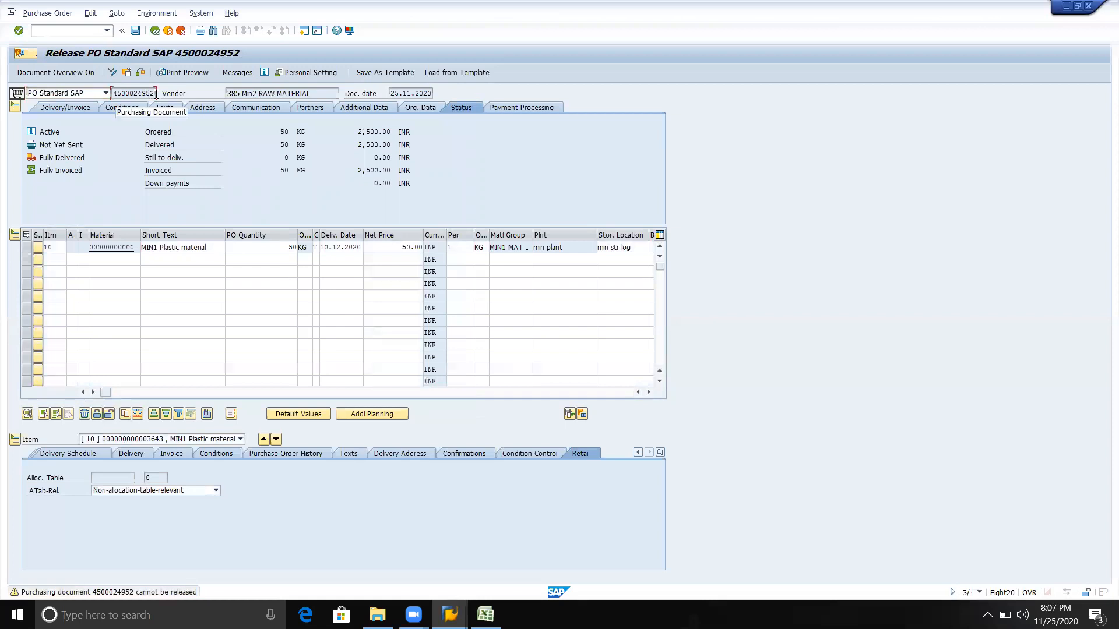
# Repeat the plant MIN purchasing document search and select the first NB purchase order again
pyautogui.click(130, 75)
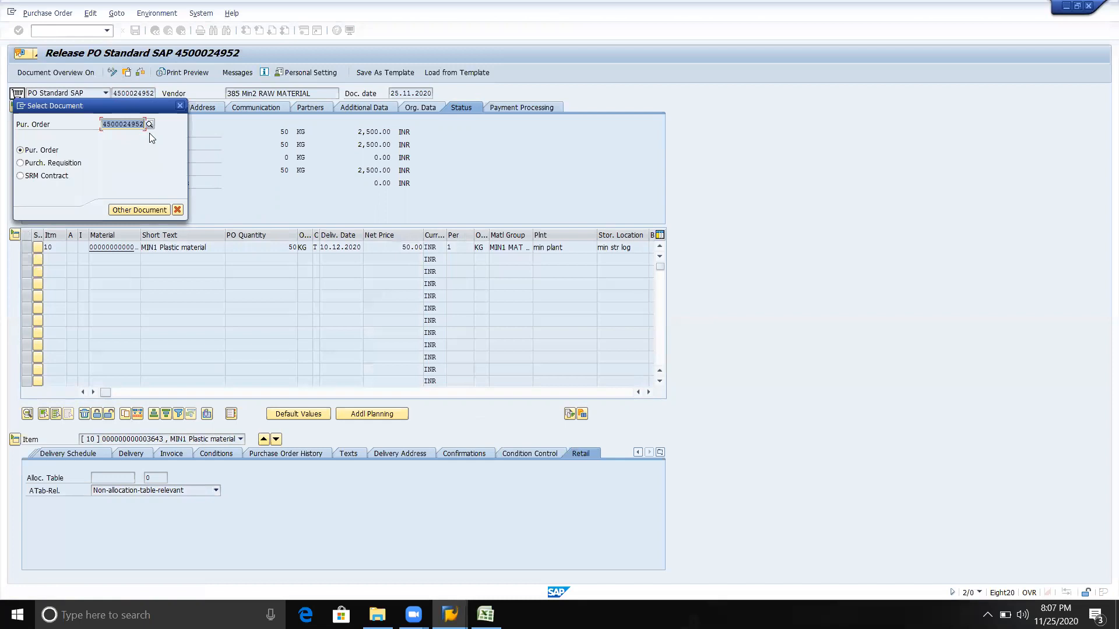
pyautogui.click(150, 125)
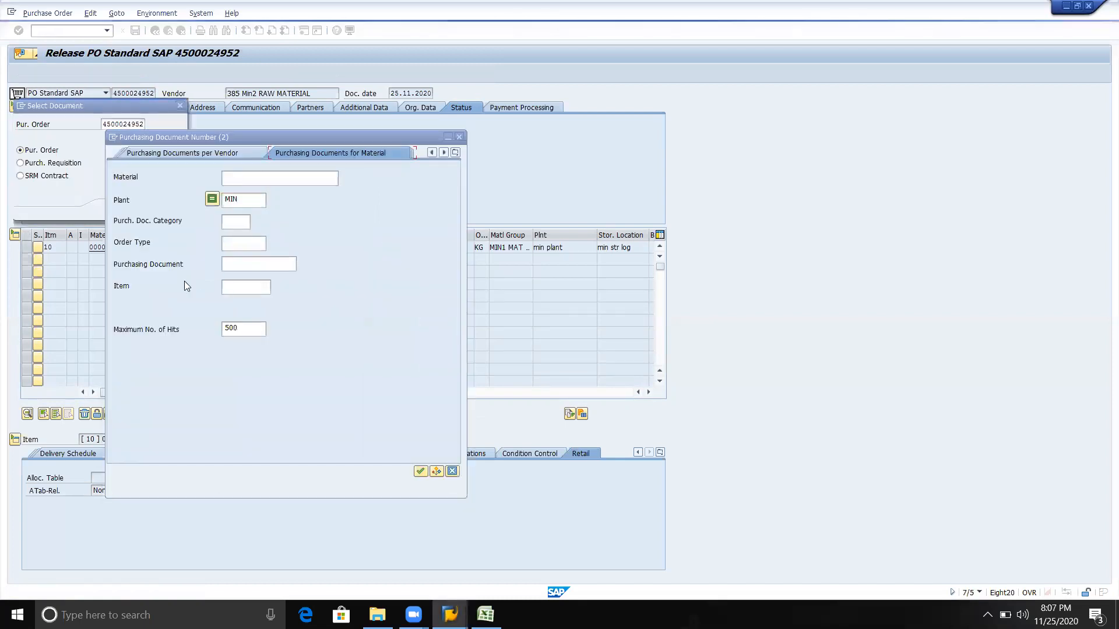
pyautogui.click(244, 197)
pyautogui.press('Return')
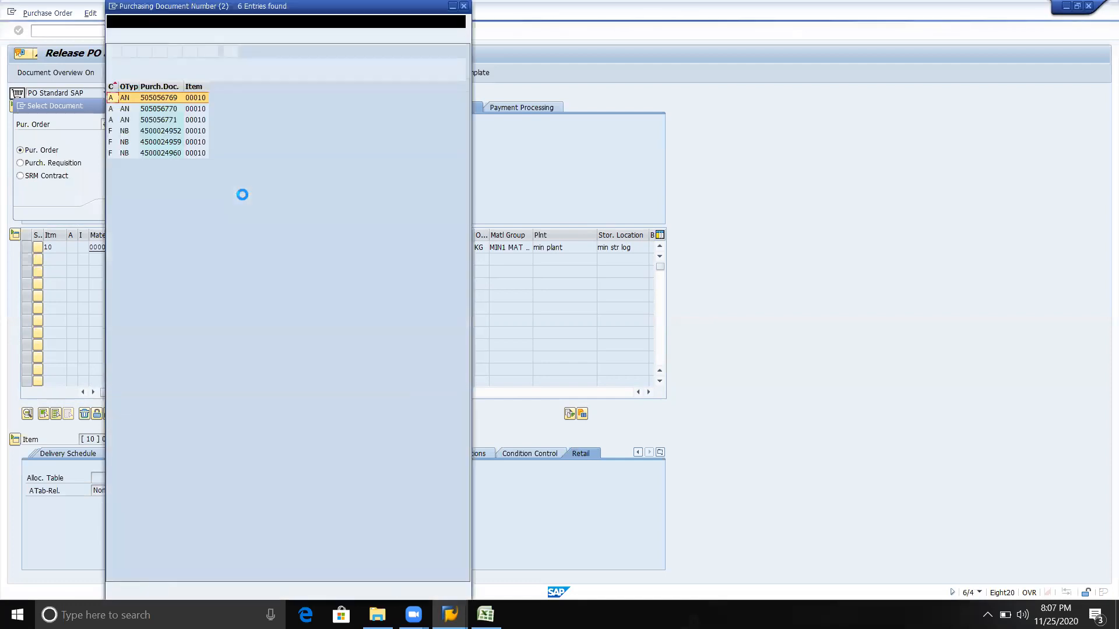
pyautogui.doubleClick(157, 131)
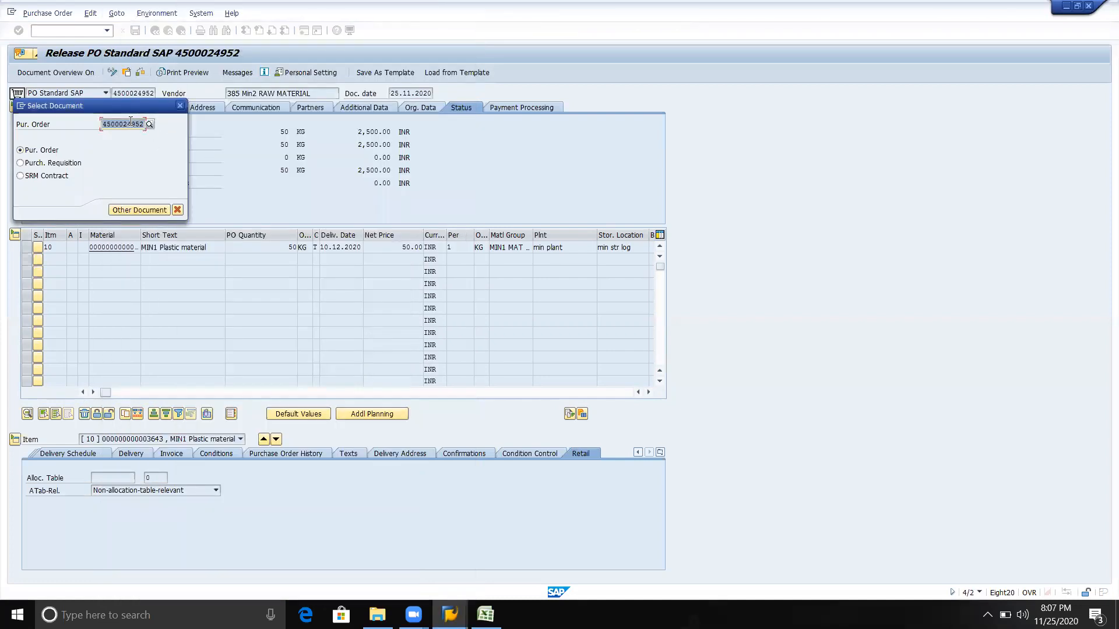
# Search the purchasing documents for plant TVS3 and select the first NB purchase order for material 3831
pyautogui.click(150, 124)
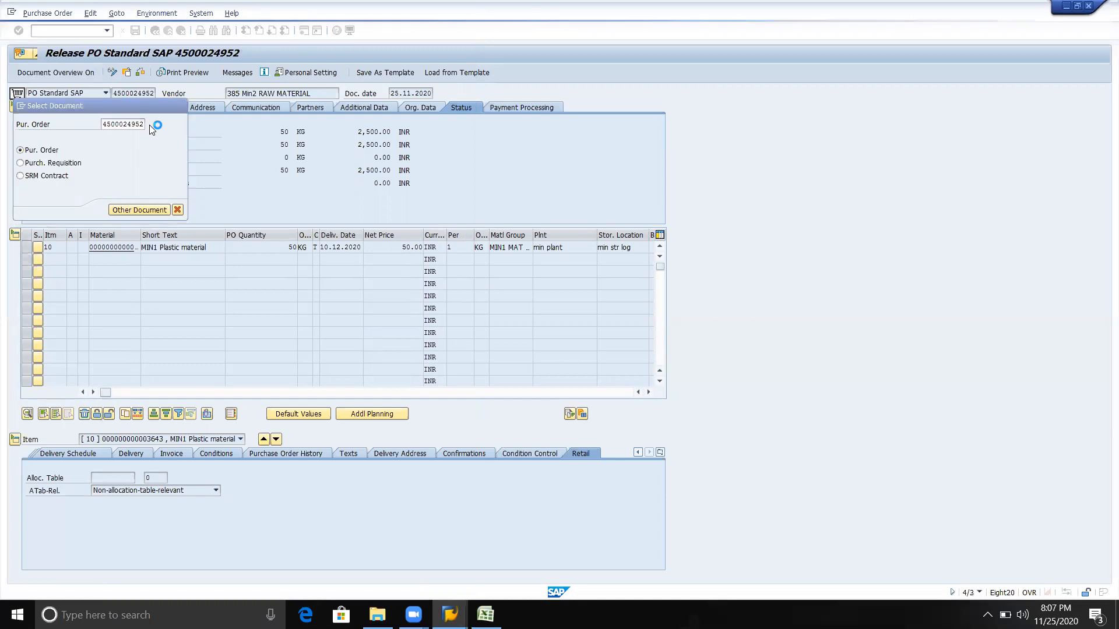
pyautogui.click(254, 205)
pyautogui.press('BackSpace')
pyautogui.press('BackSpace')
pyautogui.press('BackSpace')
pyautogui.write('t')
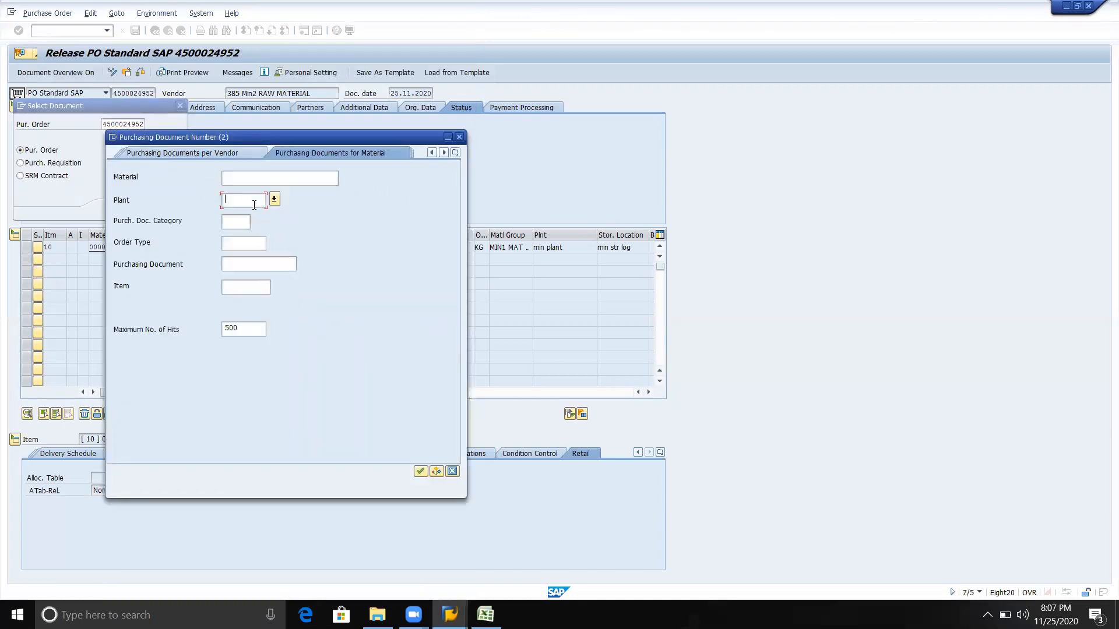
pyautogui.write('vs2')
pyautogui.press('BackSpace')
pyautogui.write('3')
pyautogui.press('Return')
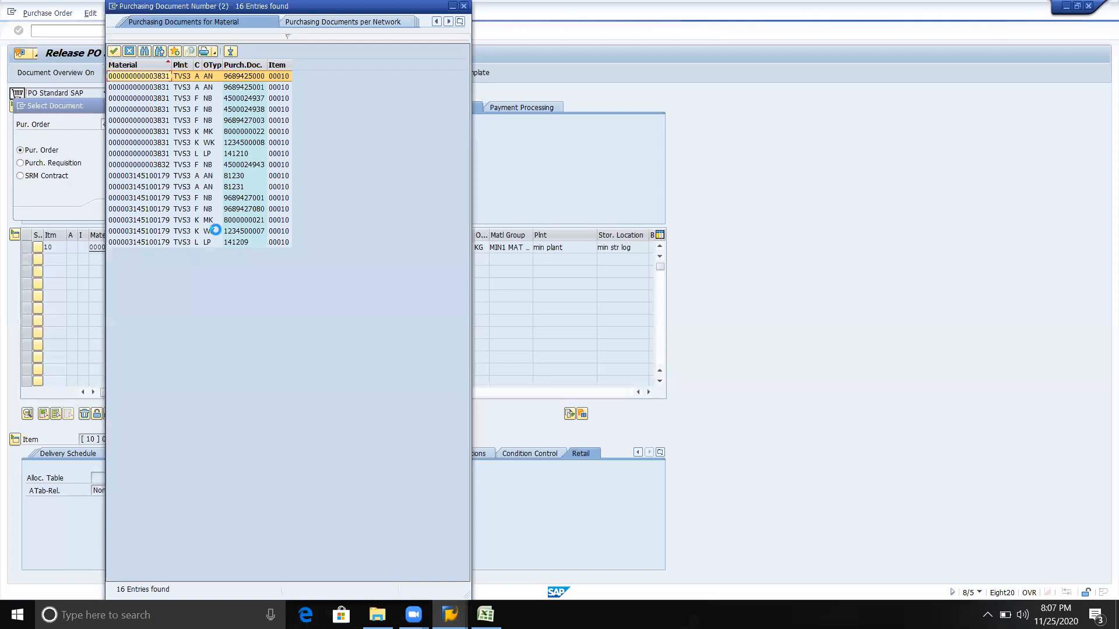
pyautogui.doubleClick(243, 99)
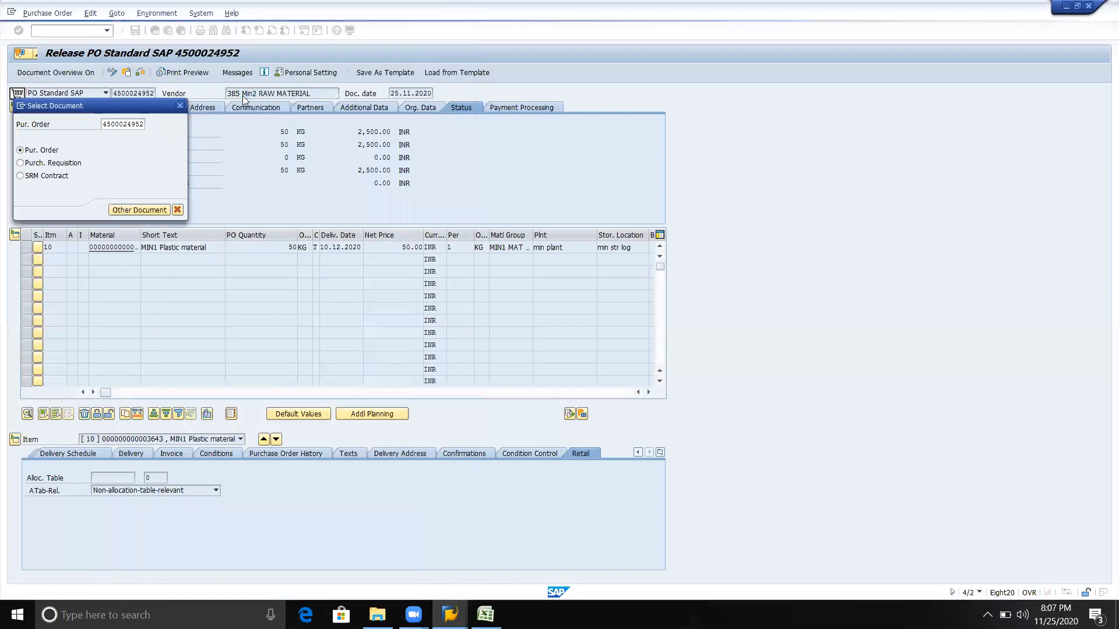
# Search plant TVS3's purchasing documents again and load the first NB purchase order for material 3831 into the release screen
pyautogui.write('4')
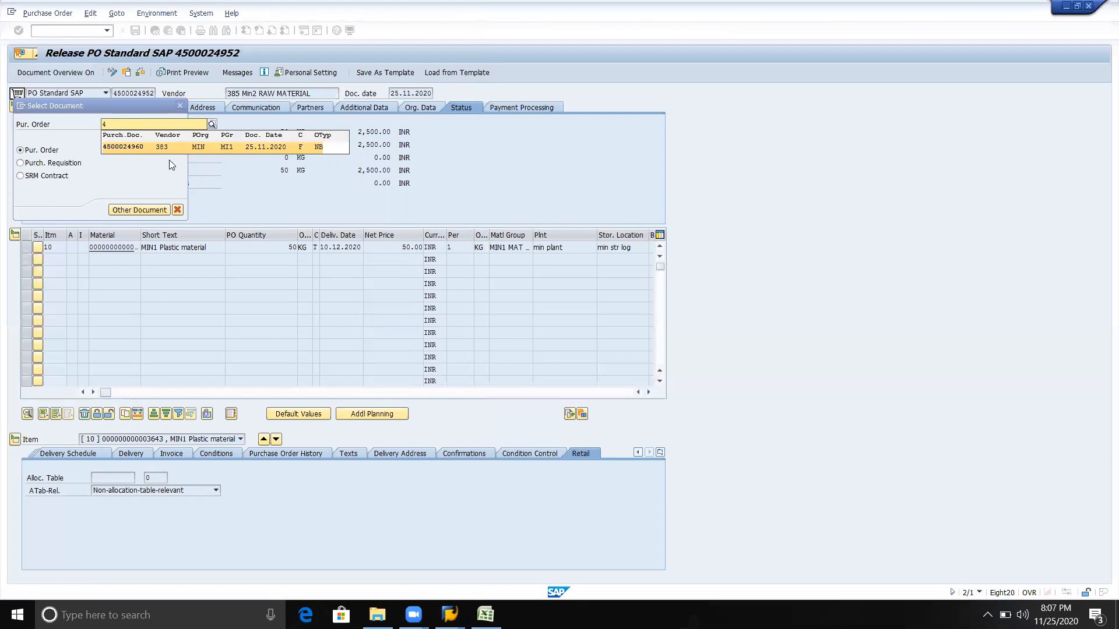
pyautogui.write('4')
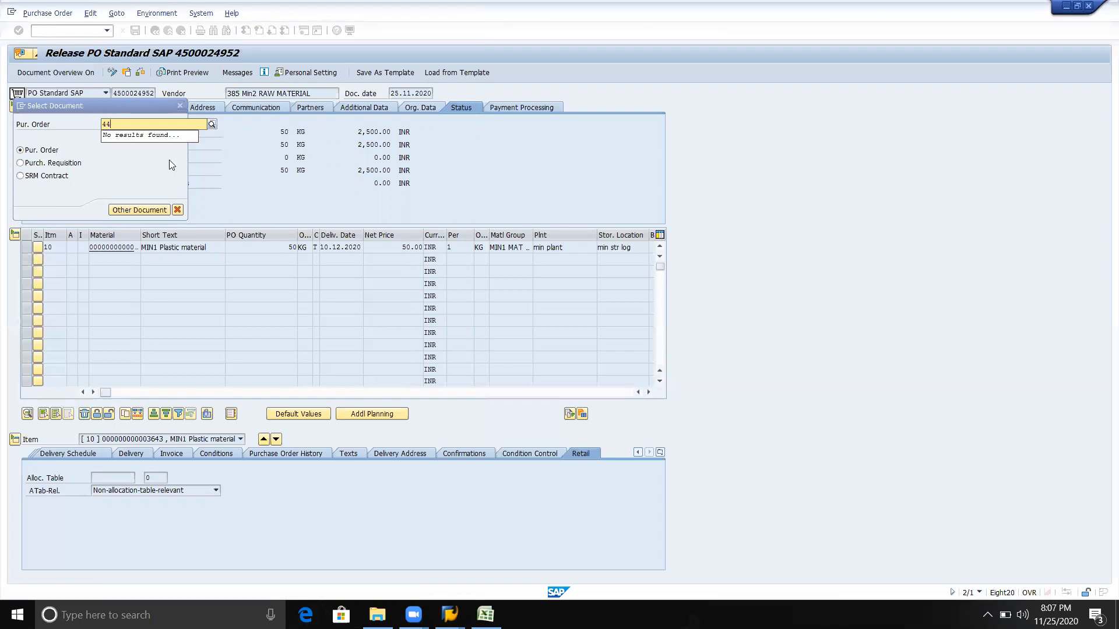
pyautogui.click(213, 124)
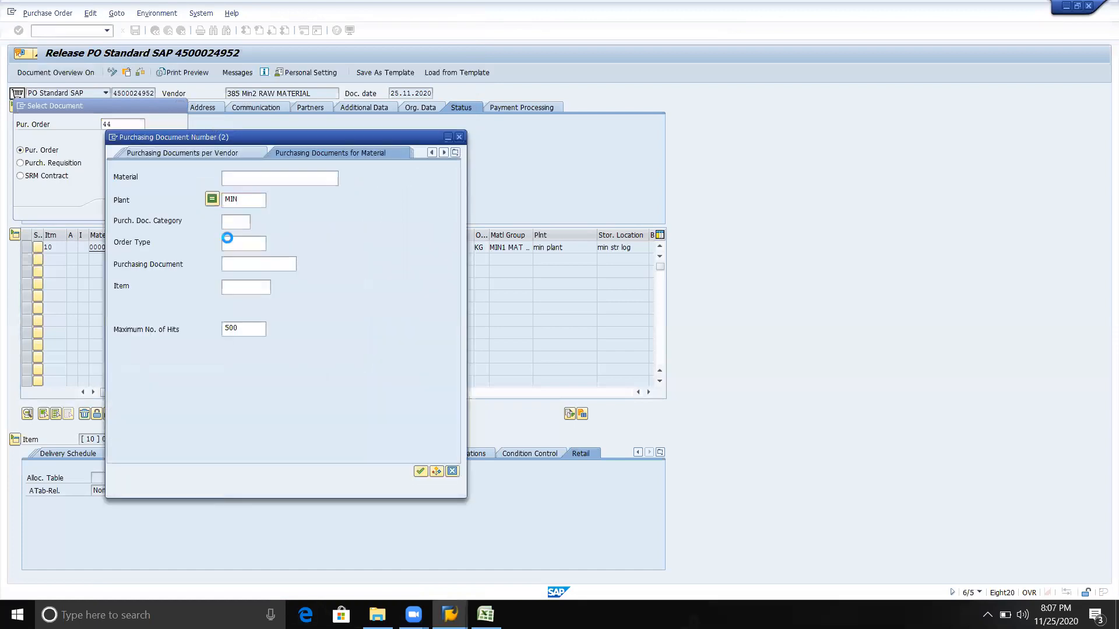
pyautogui.click(248, 199)
pyautogui.press('BackSpace')
pyautogui.press('BackSpace')
pyautogui.press('BackSpace')
pyautogui.write('tvs')
pyautogui.press('Return')
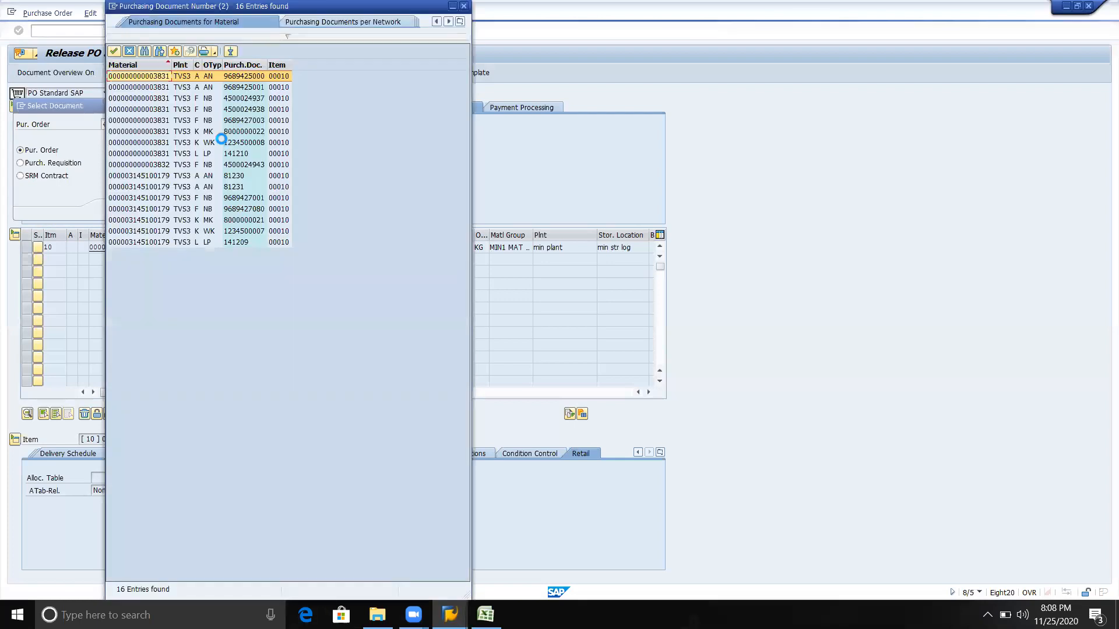
pyautogui.doubleClick(243, 99)
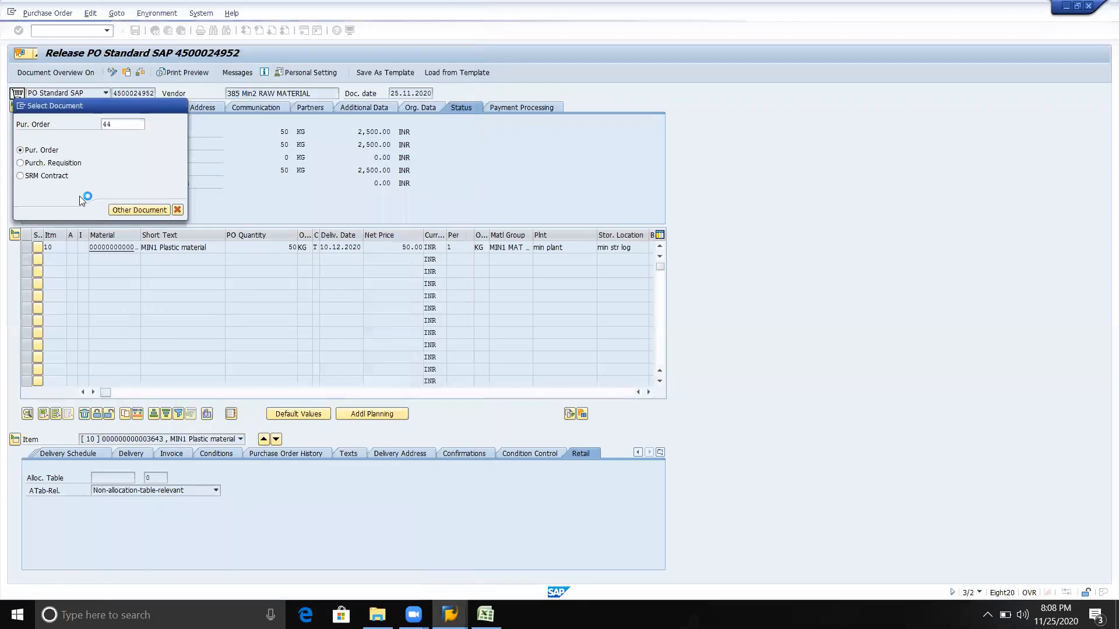
pyautogui.click(126, 210)
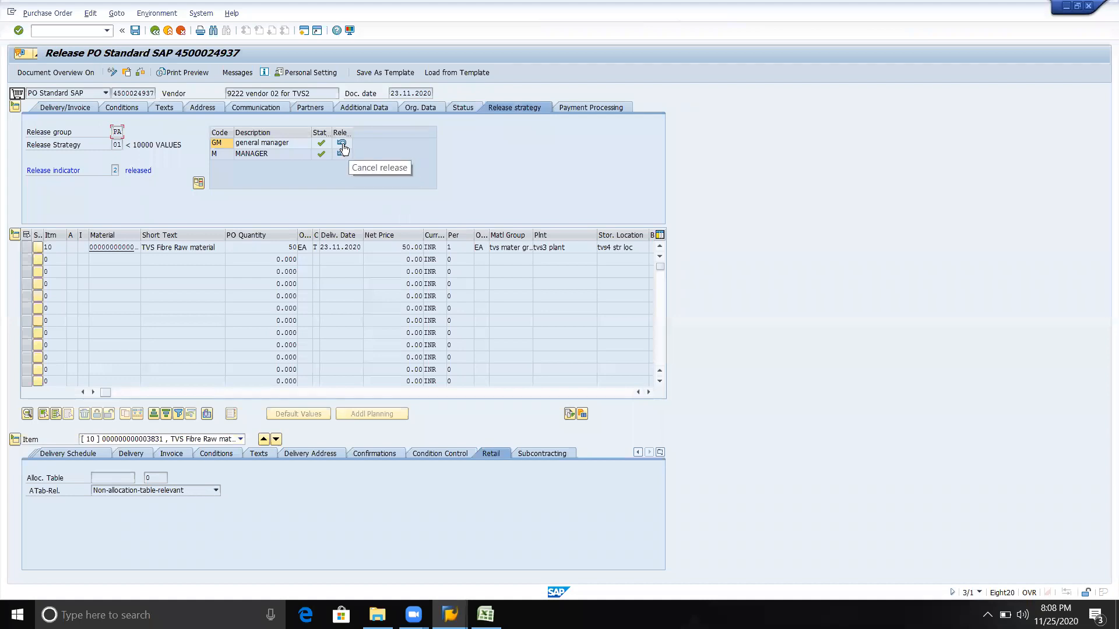
# Cancel the purchase order's general manager release and release it again with codes GM and M
pyautogui.click(342, 145)
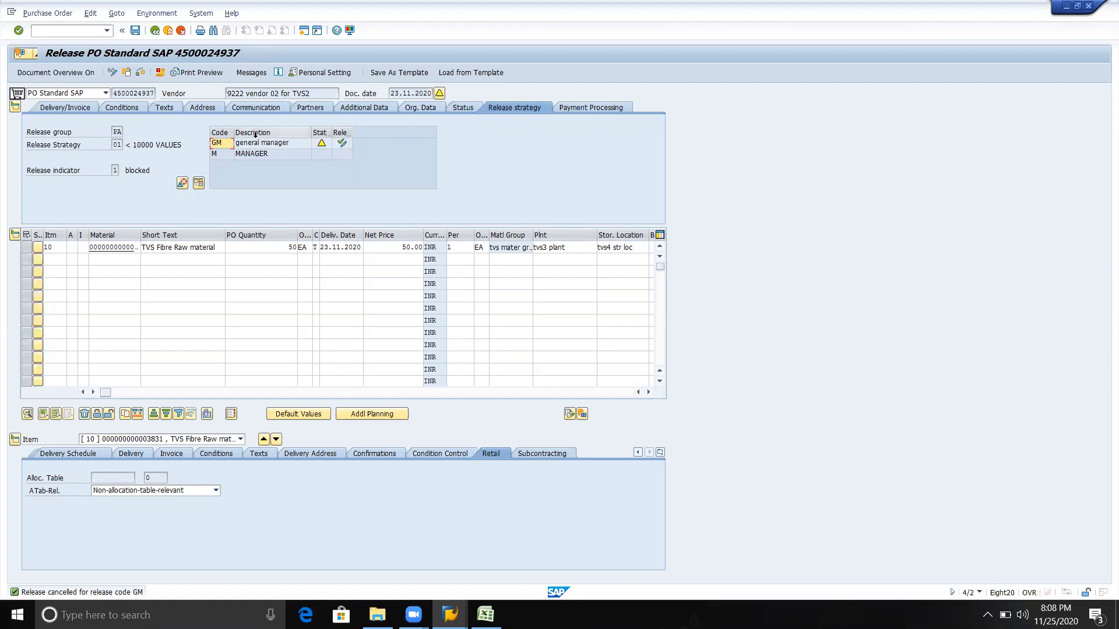
pyautogui.click(342, 146)
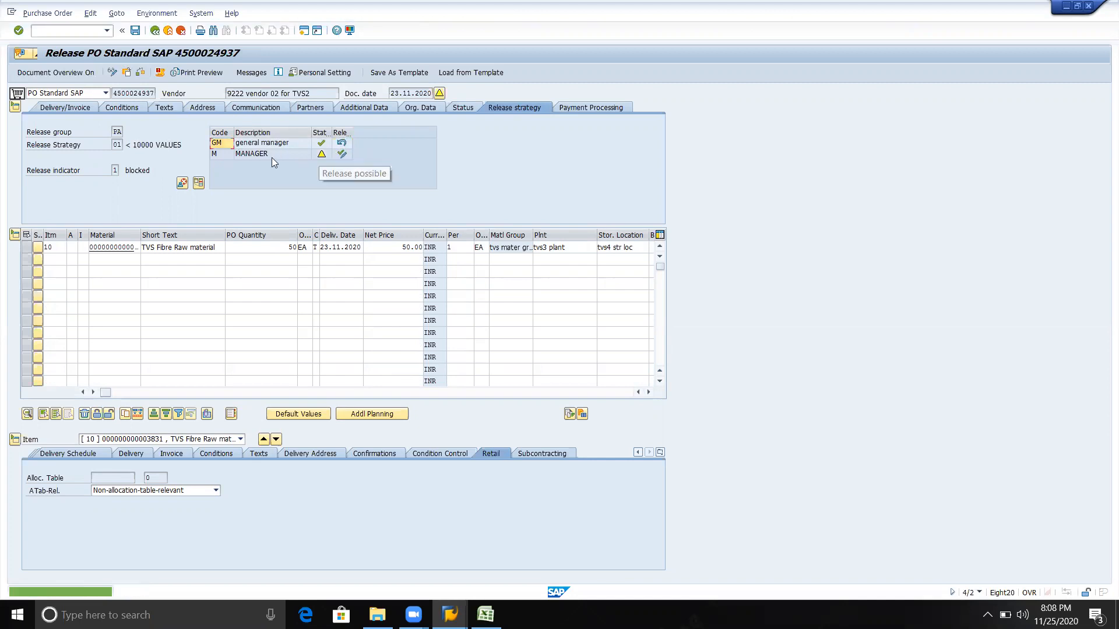
pyautogui.click(342, 155)
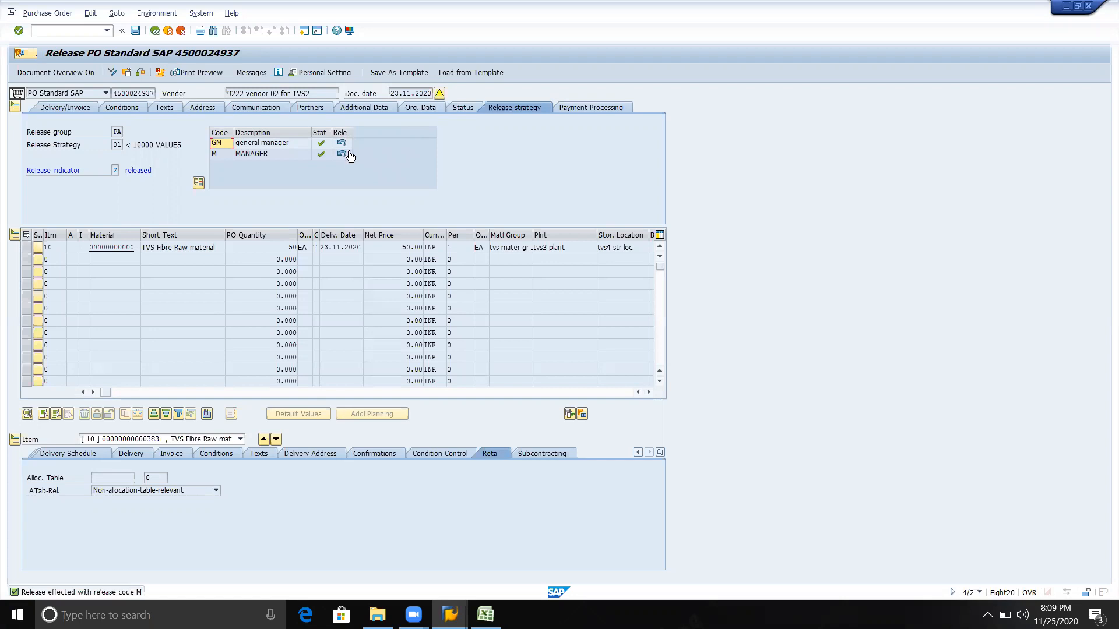
# Save the released purchase order despite the system messages and return to the SAP Easy Access screen
pyautogui.click(135, 31)
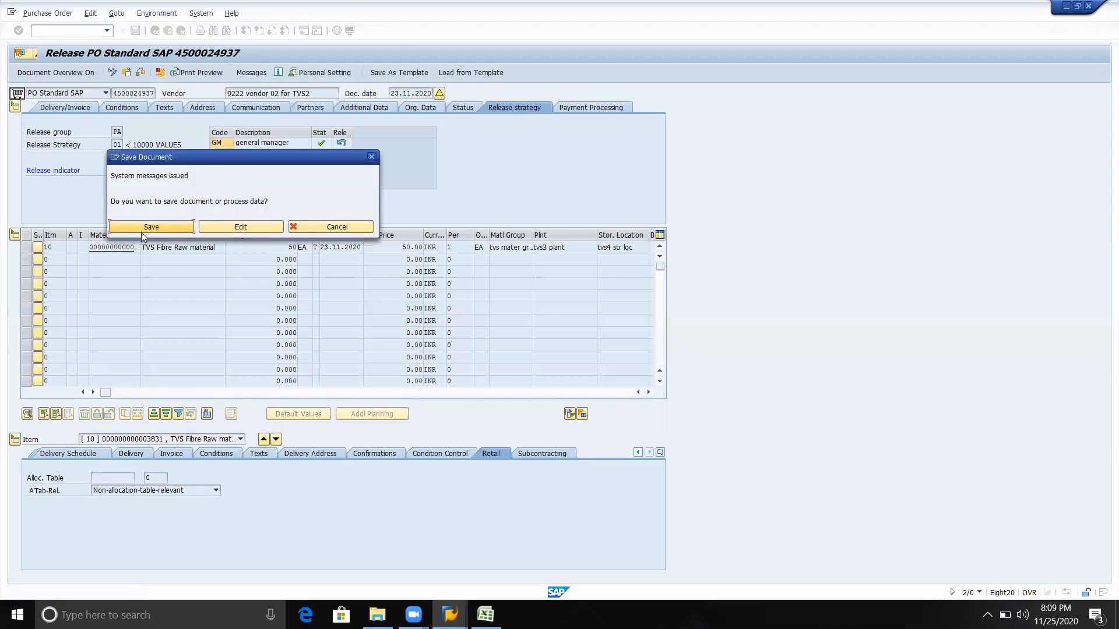
pyautogui.click(144, 227)
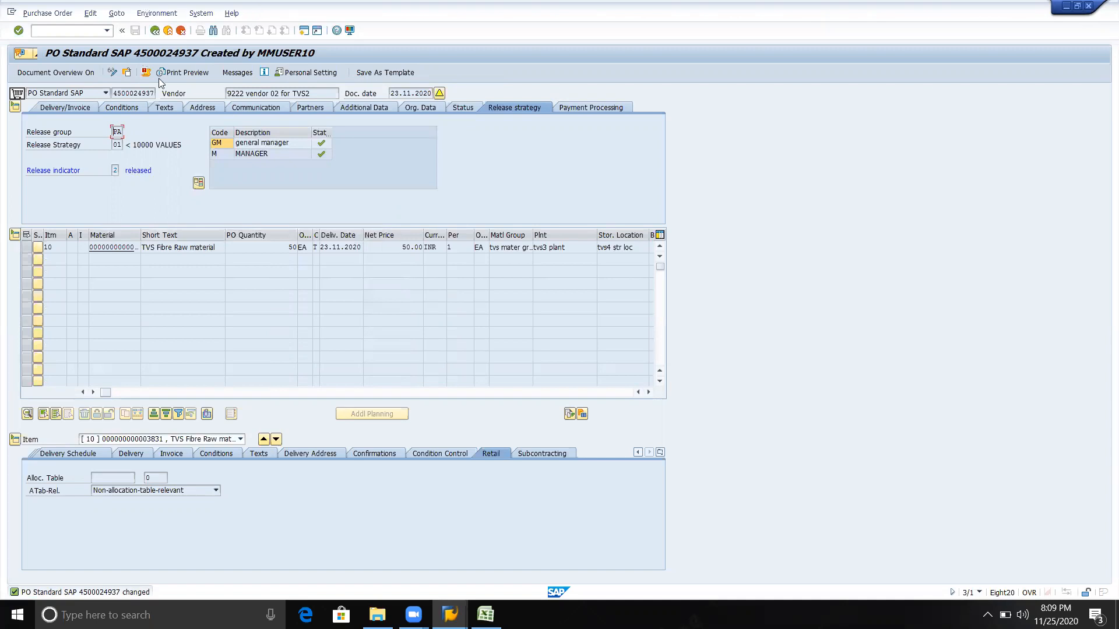
pyautogui.click(155, 31)
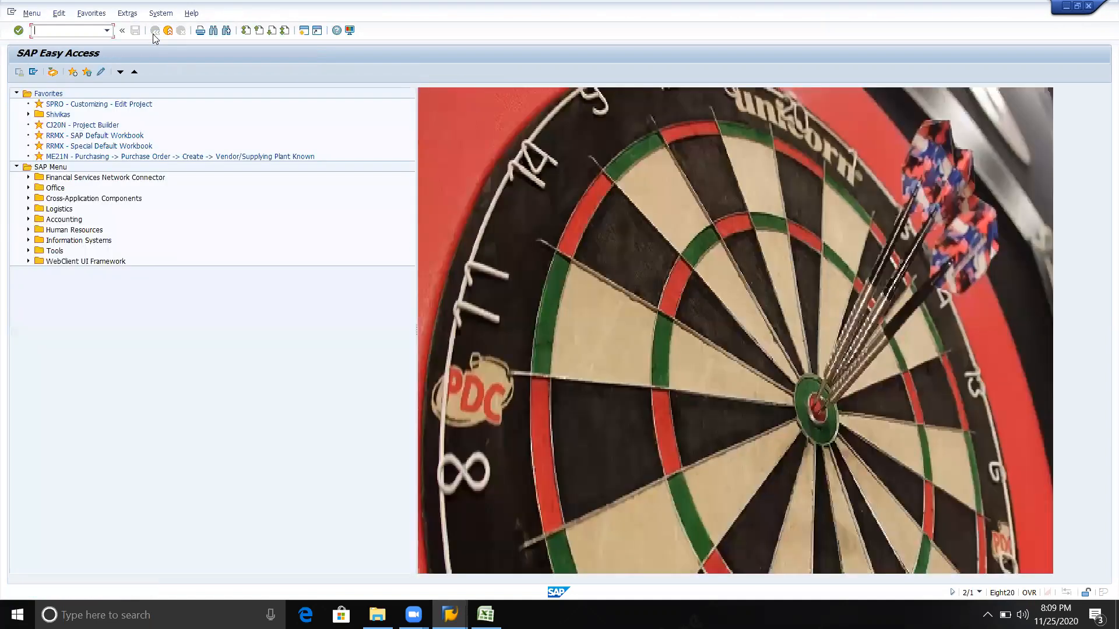